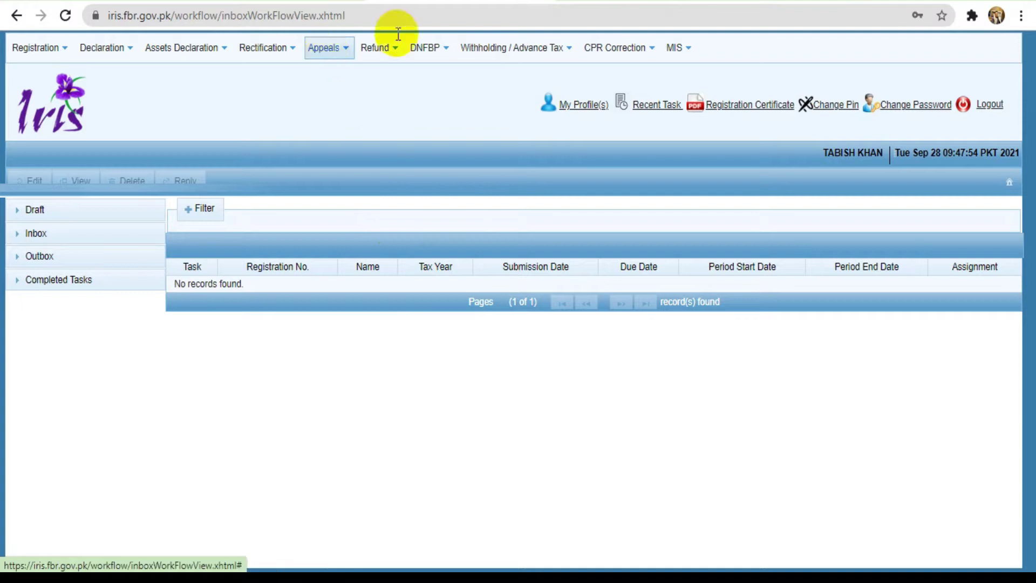
# Log out of the current taxpayer account and log in with a different account's credentials
pyautogui.click(987, 105)
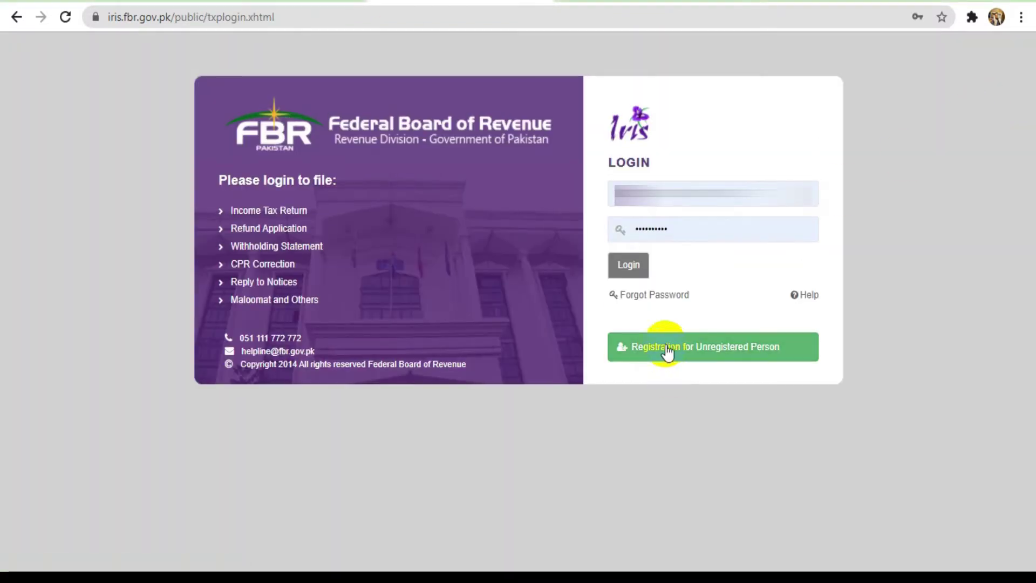
pyautogui.click(629, 266)
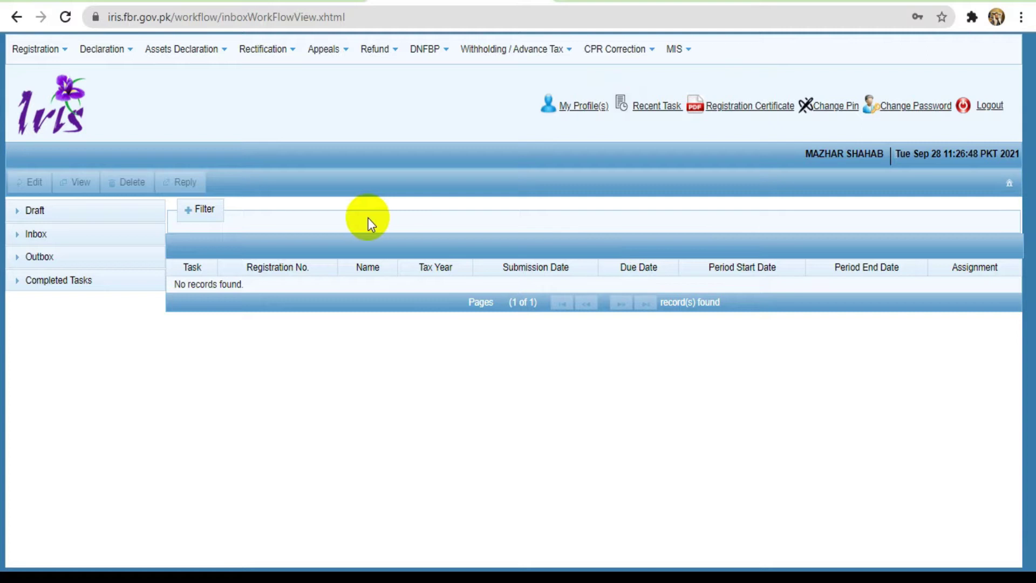
# Start a new 114(1) Normal Return from Declaration and dismiss the Select Period warning
pyautogui.click(54, 50)
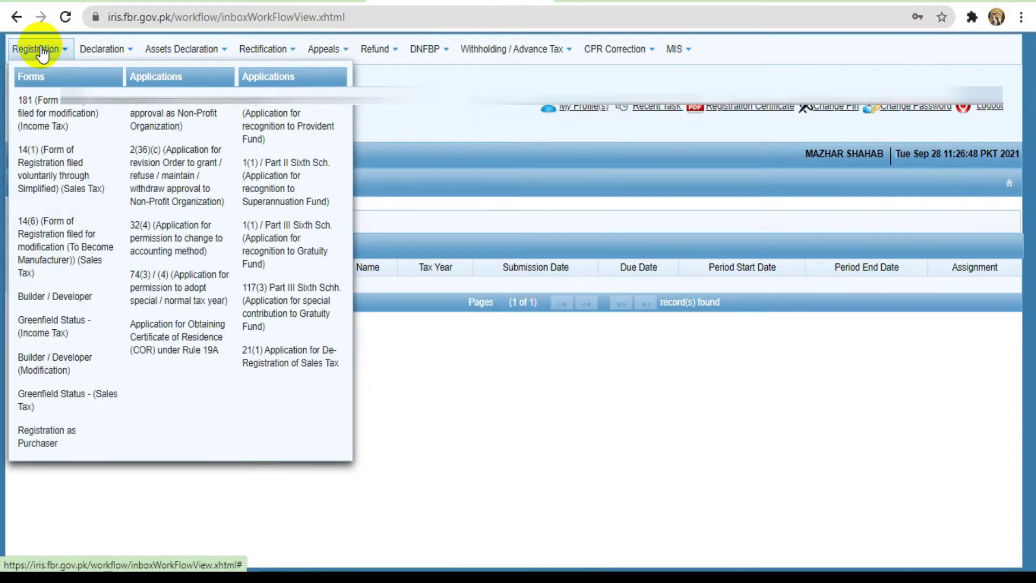
pyautogui.moveTo(105, 50)
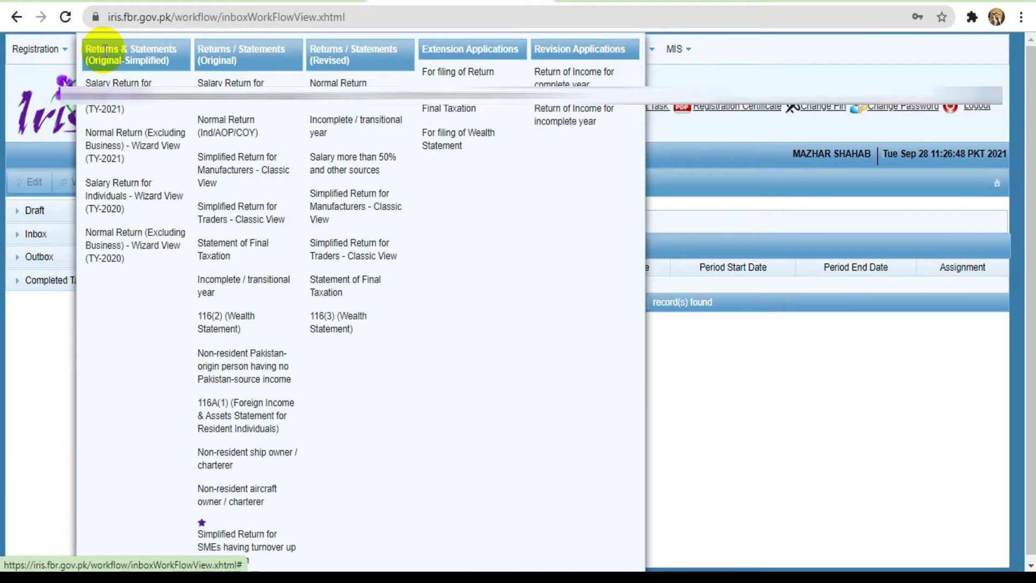
pyautogui.click(208, 129)
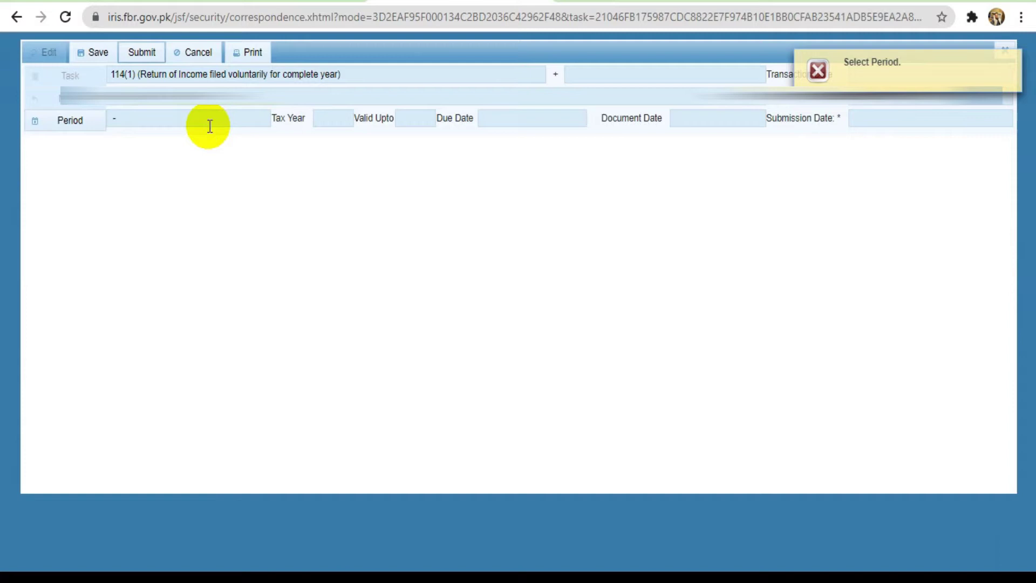
pyautogui.click(1015, 61)
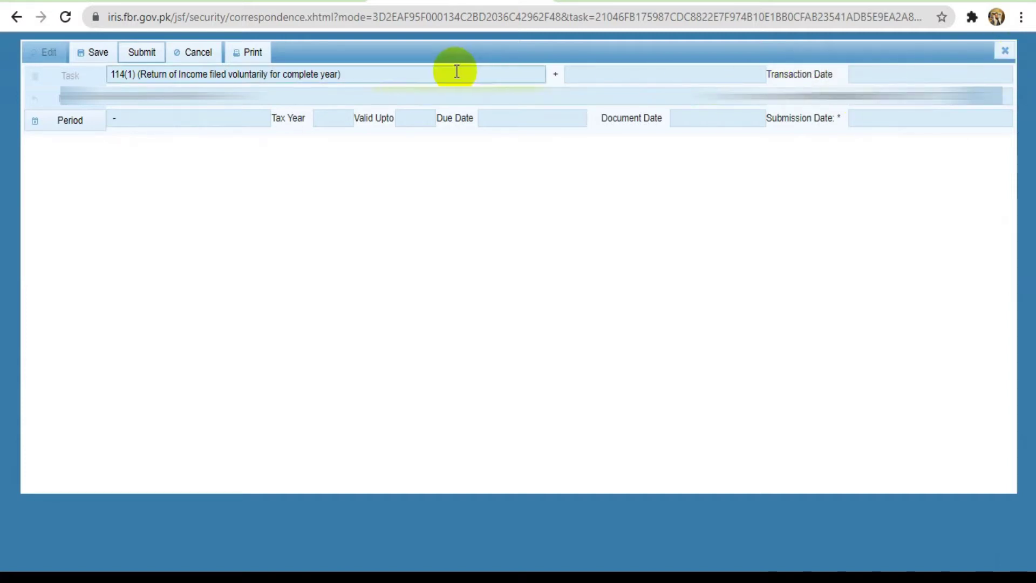
# Search periods for 202 and select the 01-Jul-2020 to 30-Jun-2021 tax period
pyautogui.click(318, 117)
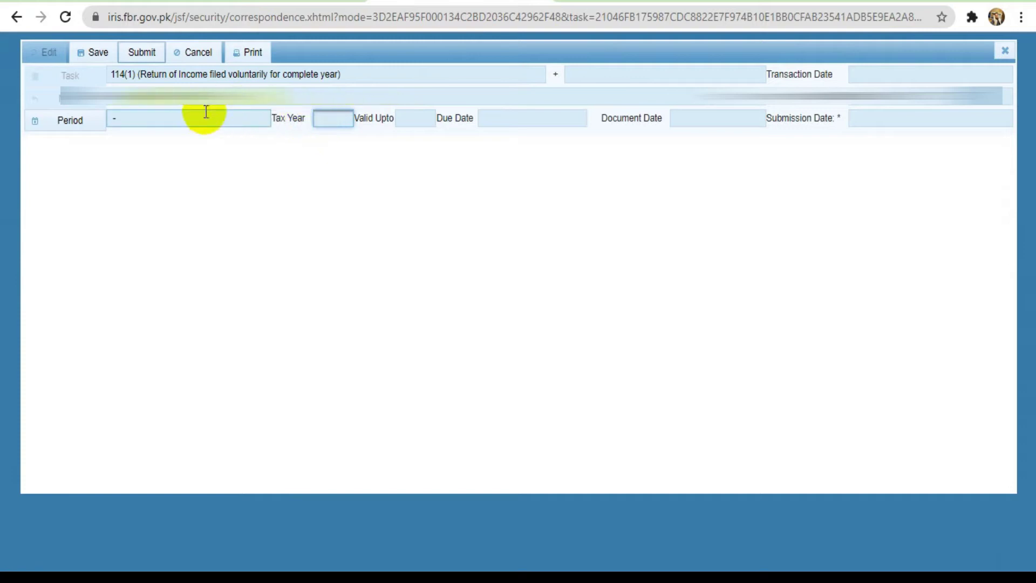
pyautogui.click(52, 120)
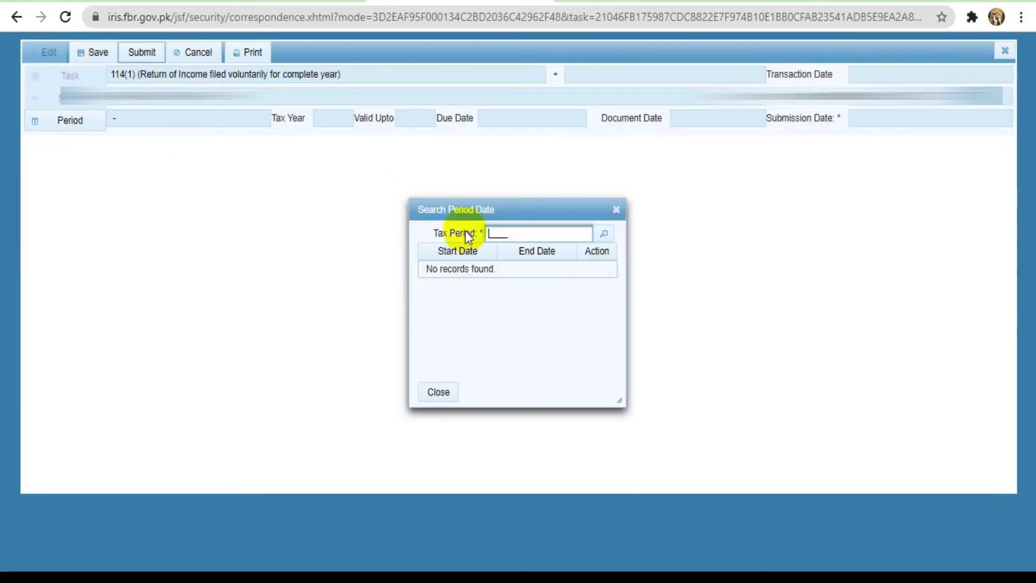
pyautogui.write('2021')
pyautogui.press('Return')
pyautogui.click(600, 270)
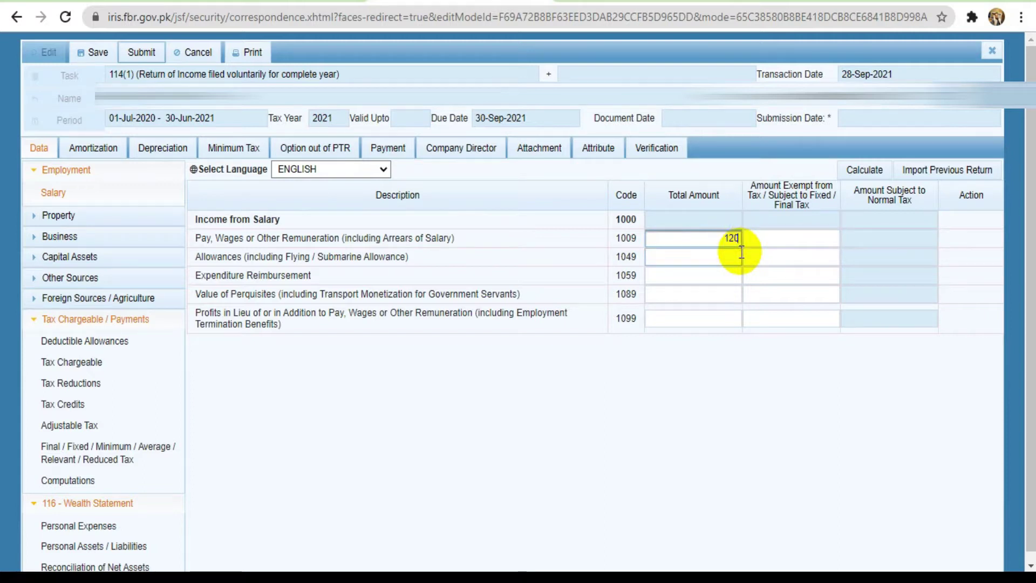
# Recalculate the salary and enter a 1,000 exempt amount for code 1009
pyautogui.click(862, 172)
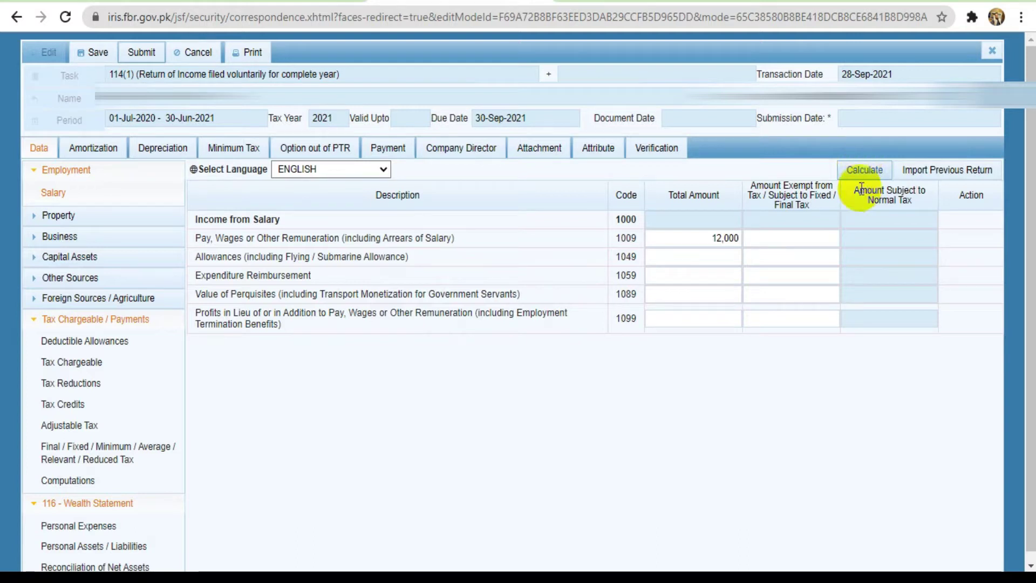
pyautogui.click(869, 170)
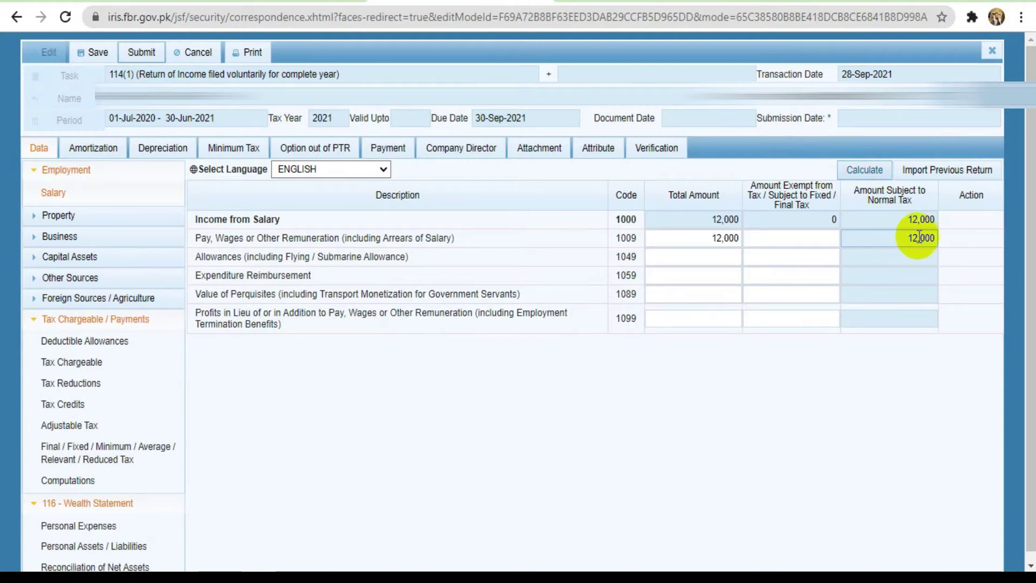
pyautogui.click(828, 239)
pyautogui.write('1000')
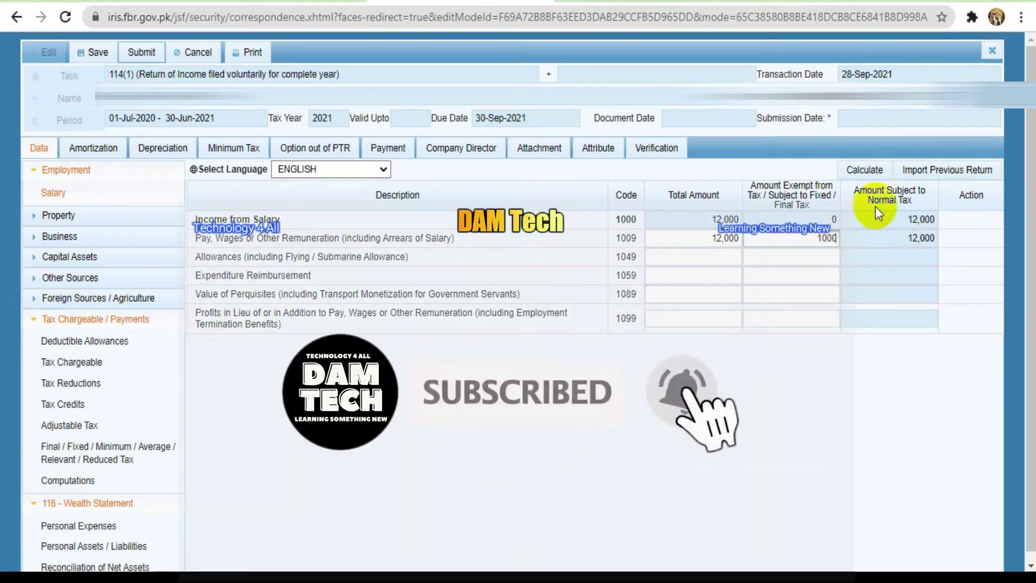
pyautogui.click(859, 172)
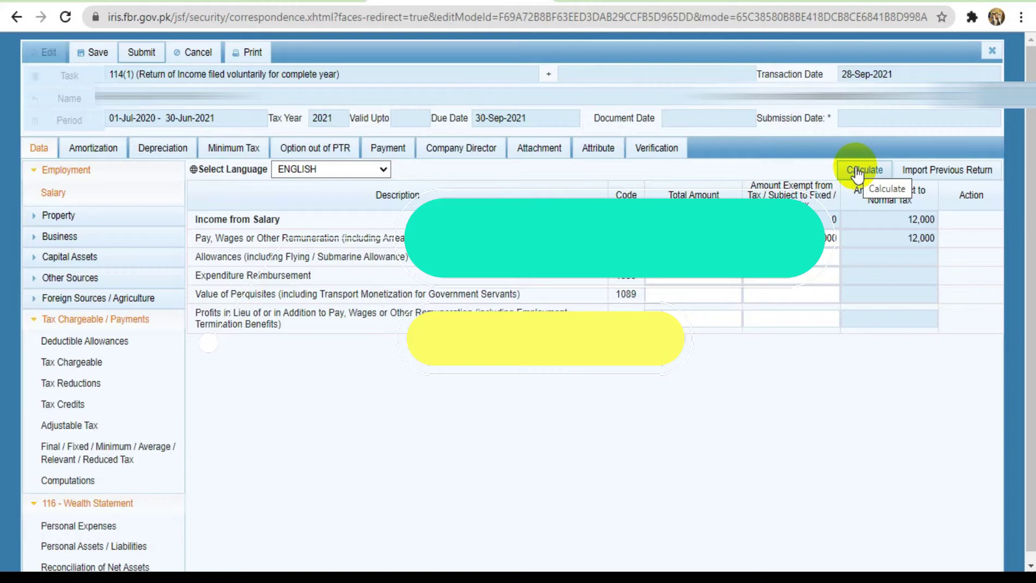
pyautogui.click(858, 171)
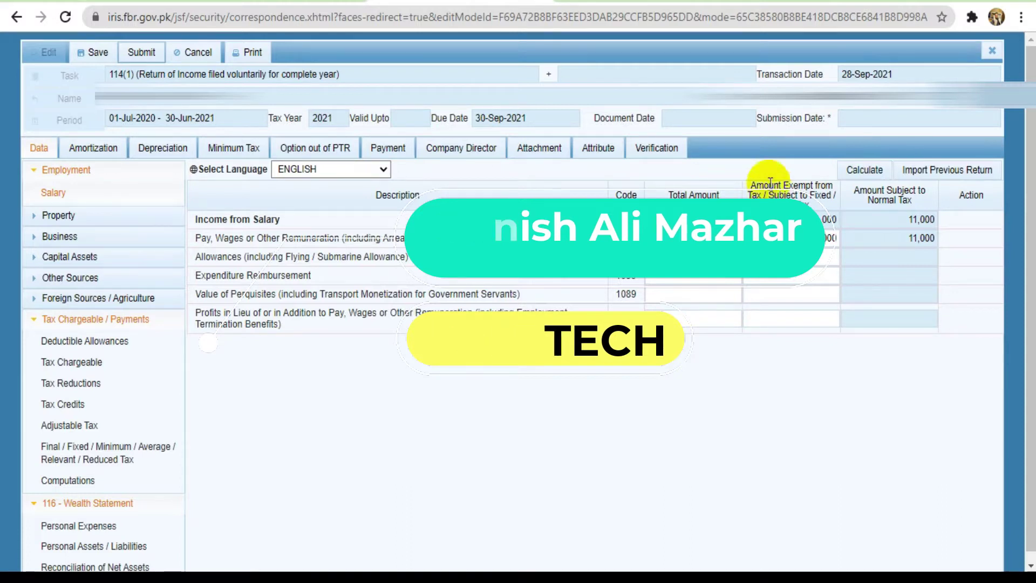
pyautogui.click(872, 176)
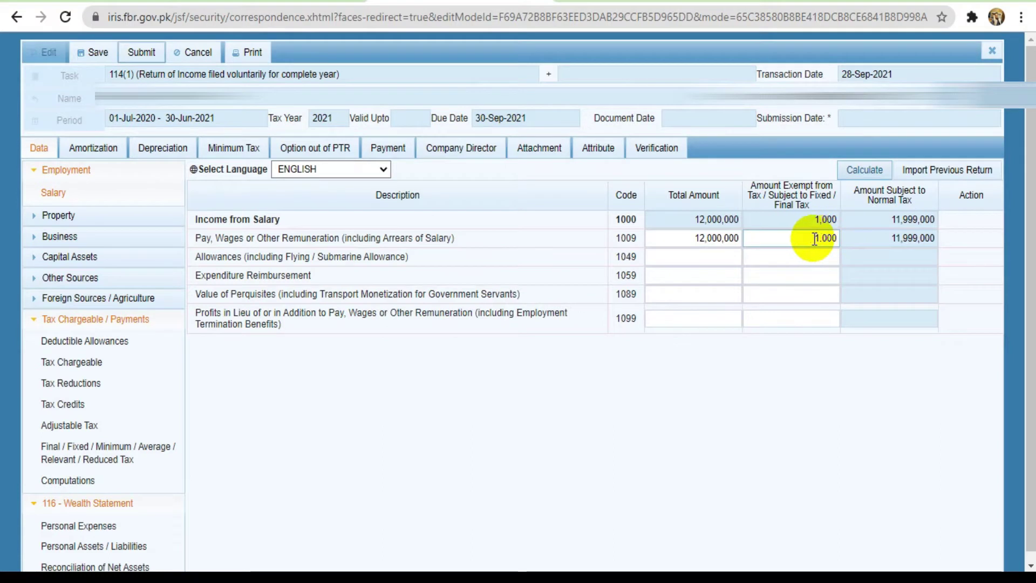
# Clear the exempt amount, correct code 1009's total to 1,200,000 and recalculate
pyautogui.moveTo(762, 239); pyautogui.dragTo(849, 238)
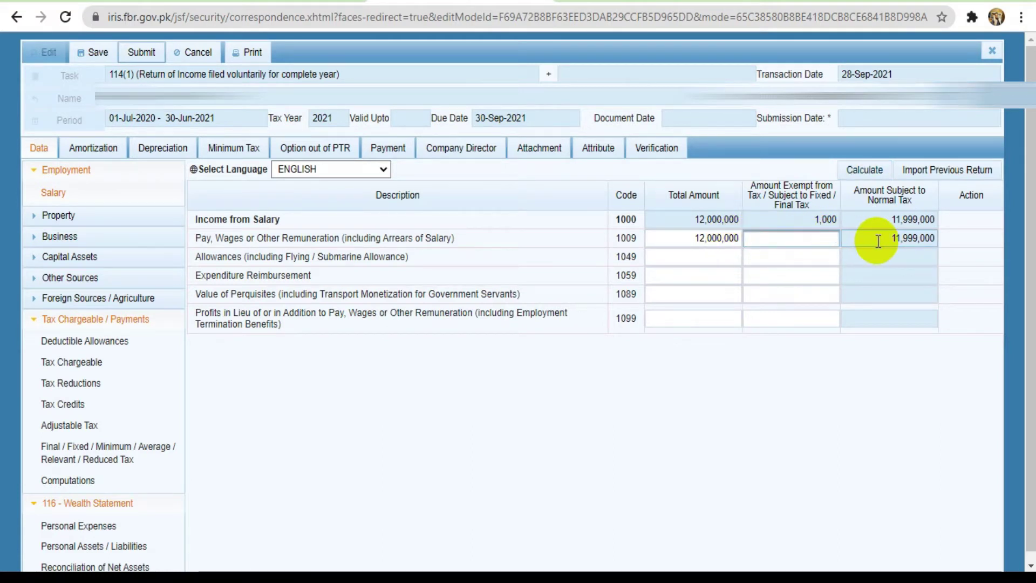
pyautogui.click(869, 169)
pyautogui.click(876, 171)
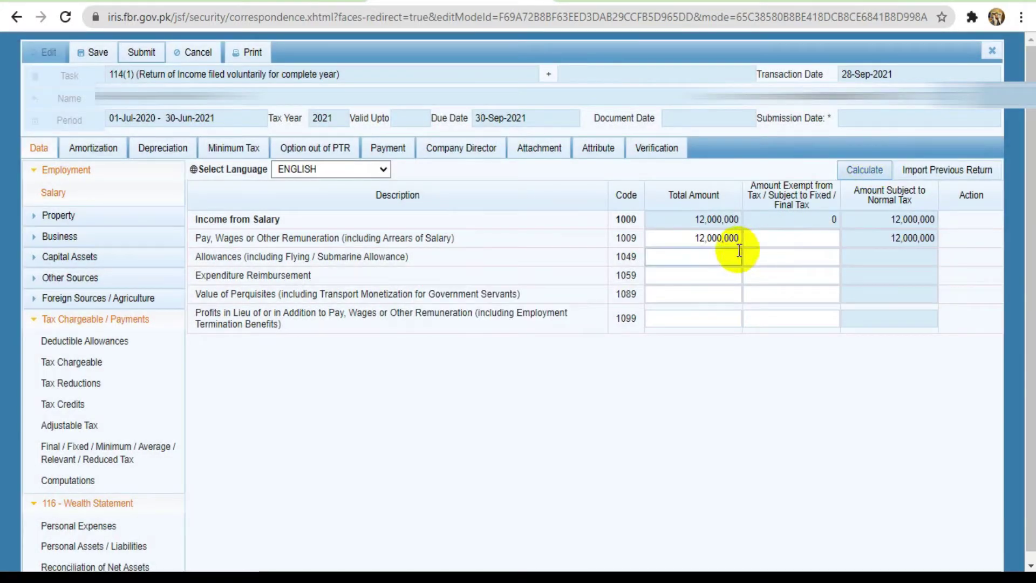
pyautogui.click(729, 238)
pyautogui.click(729, 238)
pyautogui.press('BackSpace')
pyautogui.click(874, 162)
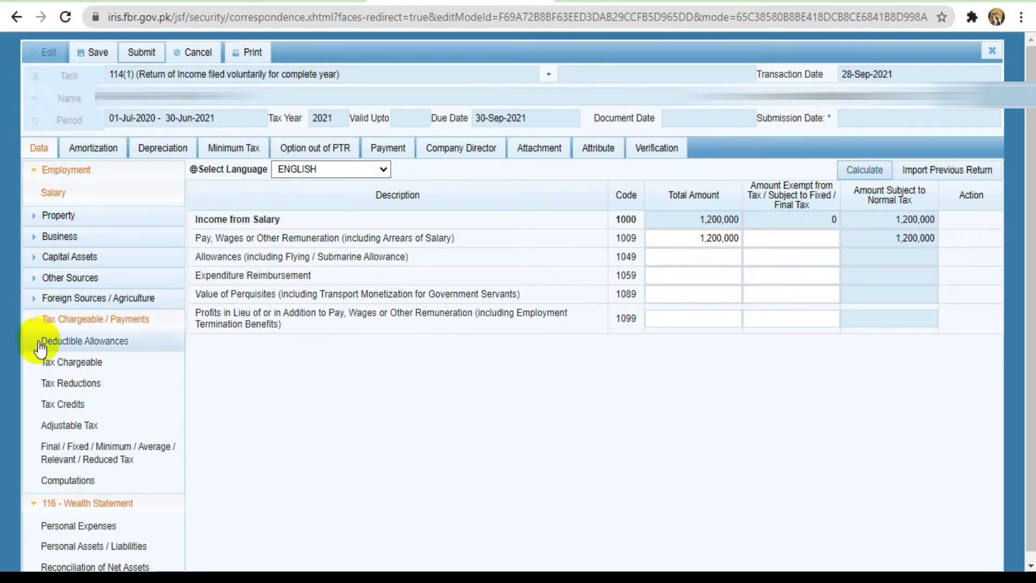
pyautogui.click(89, 364)
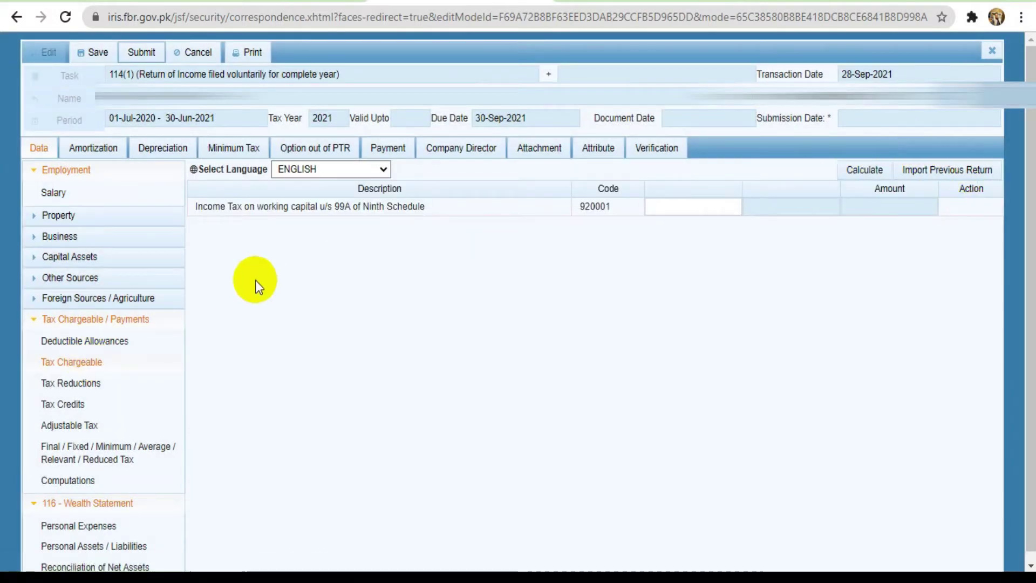
# Recalculate Computations and check the 1,200,000 taxable income and 30,000 tax chargeable
pyautogui.click(67, 481)
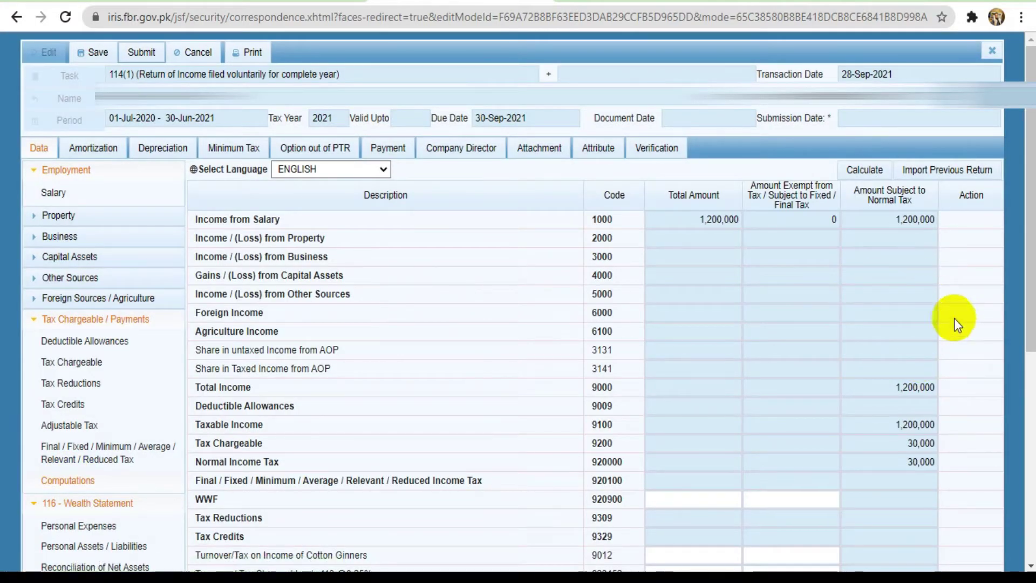
pyautogui.scroll(-1, 518, 302)
pyautogui.click(865, 141)
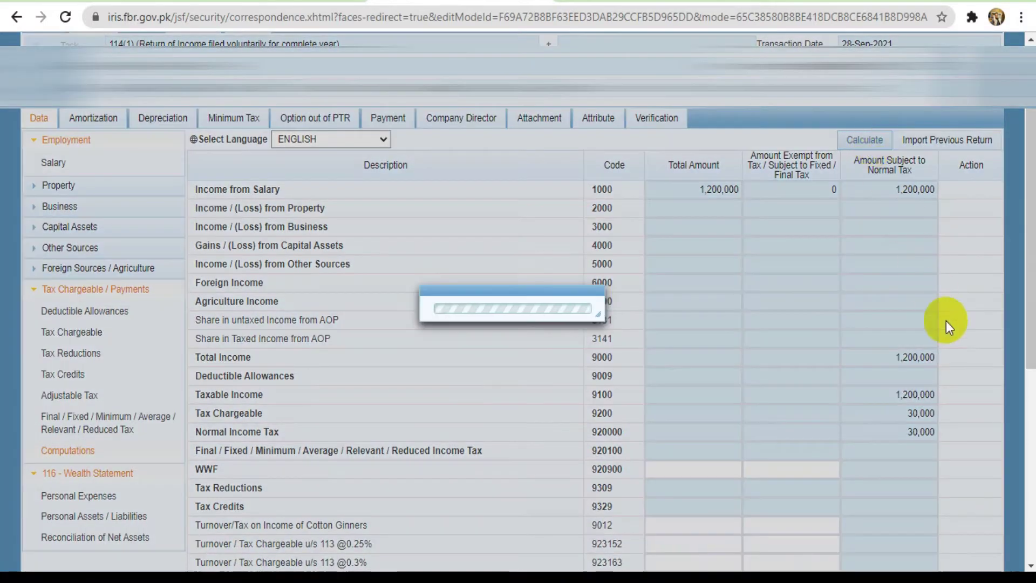
pyautogui.scroll(-3, 1031, 305)
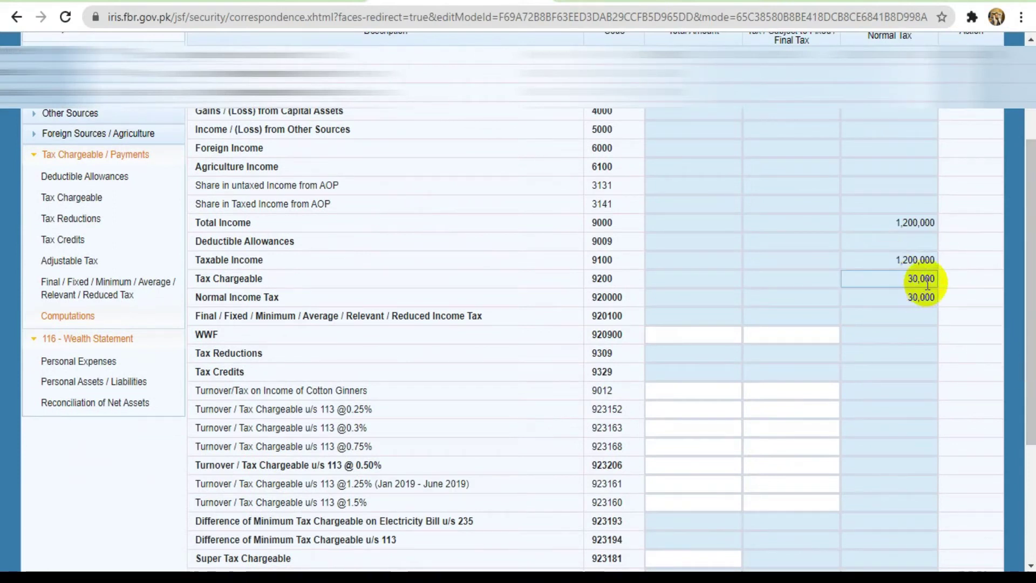
pyautogui.moveTo(1031, 299); pyautogui.dragTo(1031, 415)
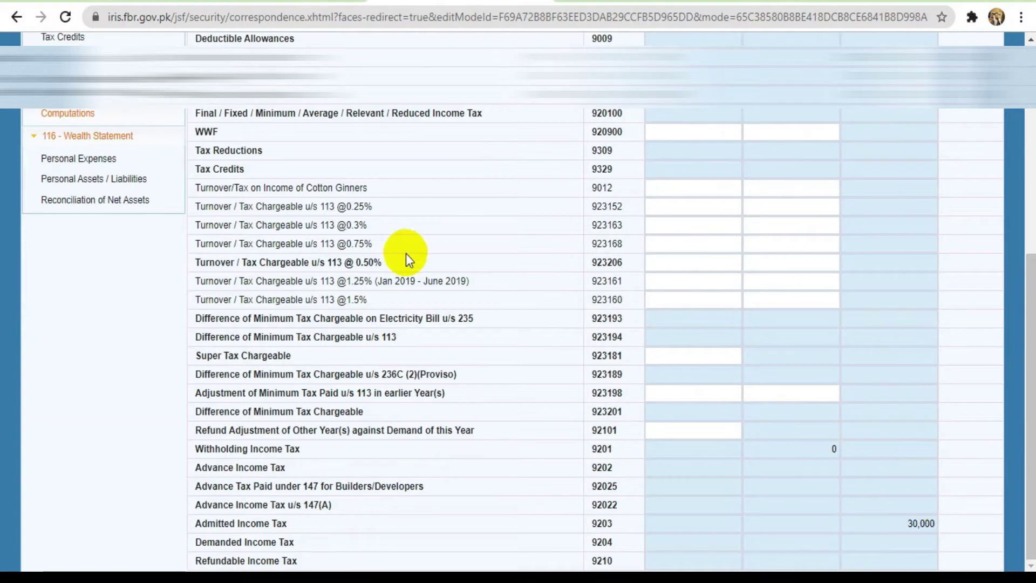
pyautogui.moveTo(1032, 424); pyautogui.dragTo(1031, 247)
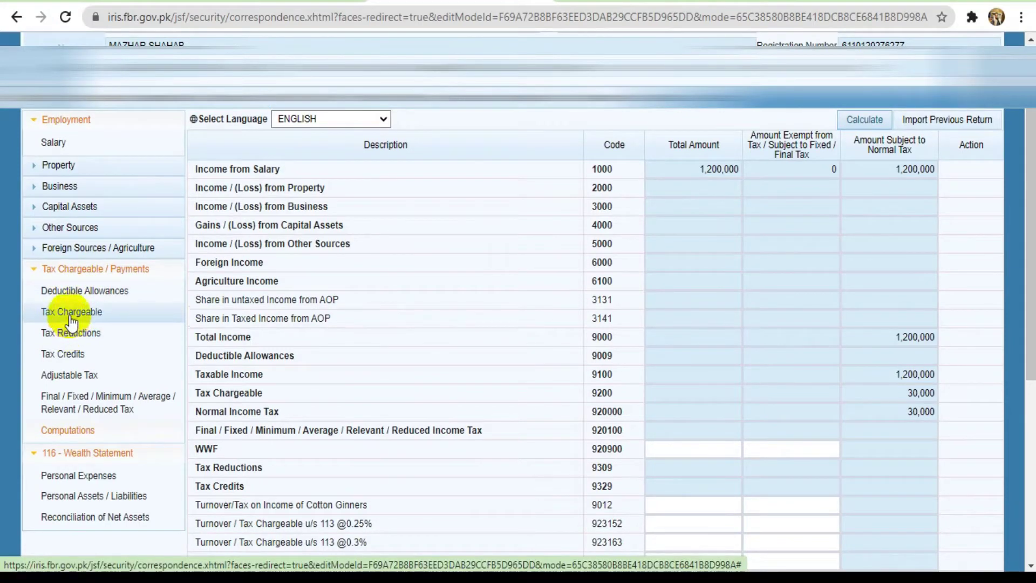
# Enter 30,000 tax deducted on salary u/s 149 under Adjustable Tax and recalculate
pyautogui.click(72, 376)
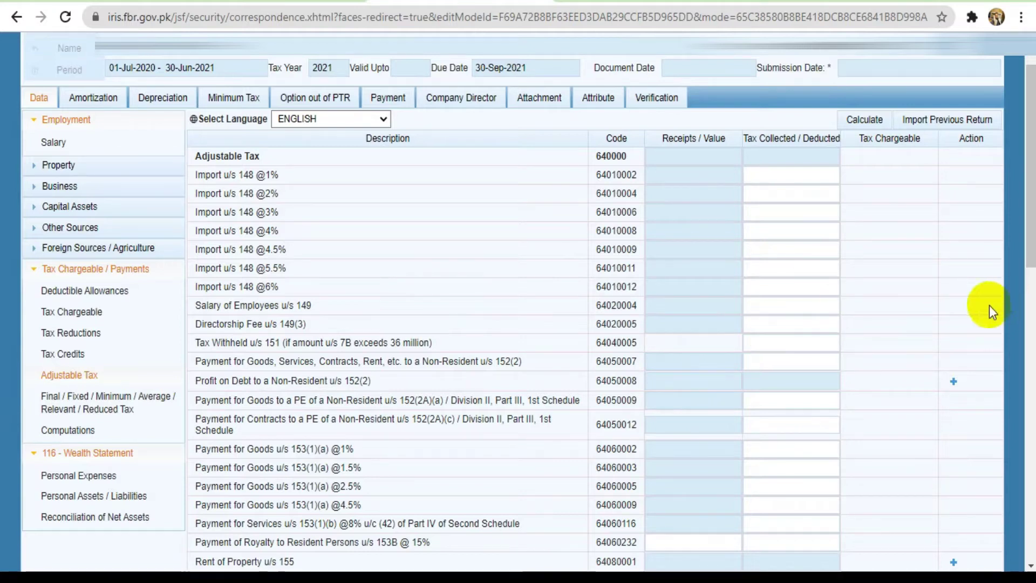
pyautogui.moveTo(1032, 229); pyautogui.dragTo(1026, 301)
pyautogui.click(812, 114)
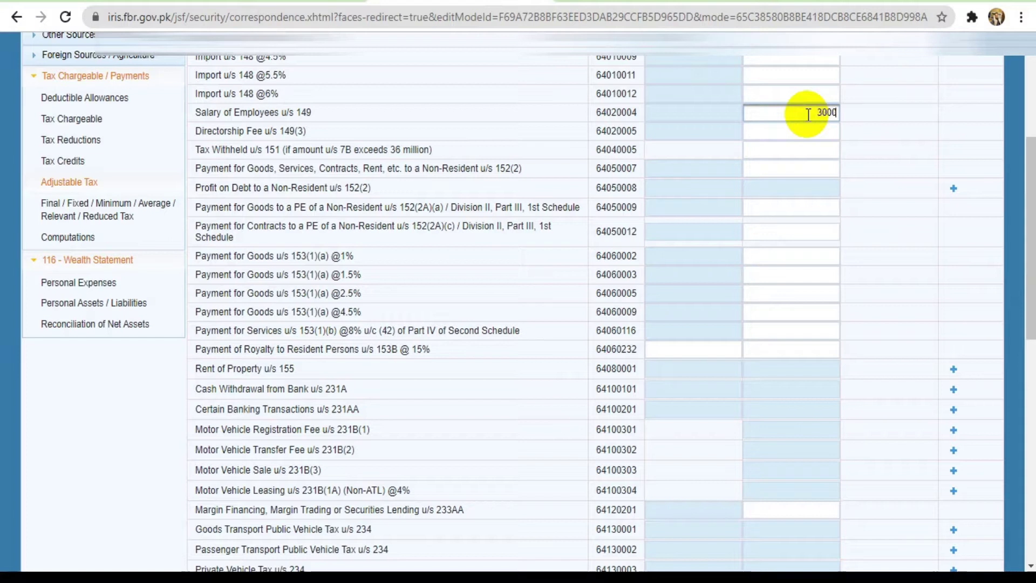
pyautogui.write('30000')
pyautogui.click(808, 134)
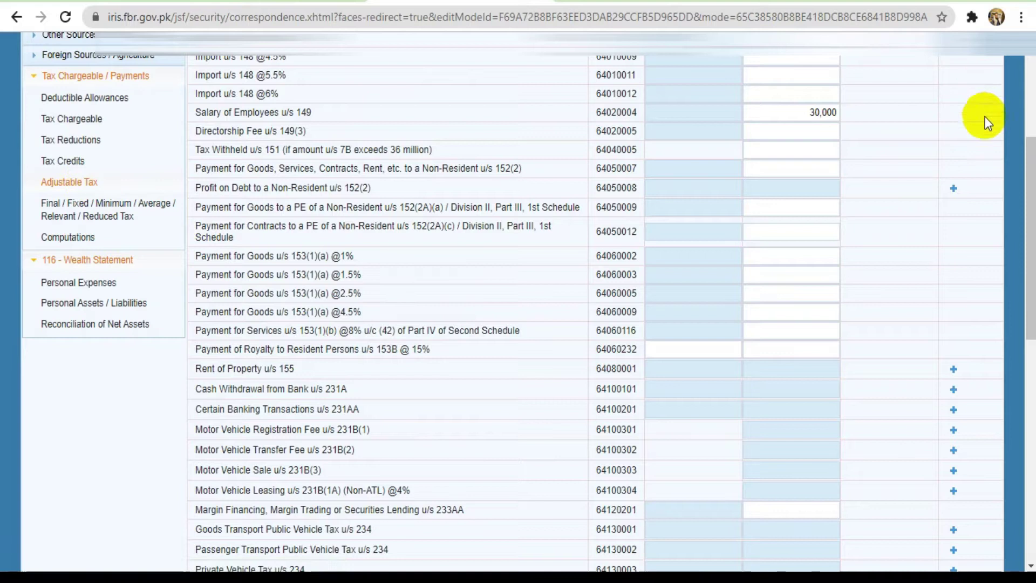
pyautogui.moveTo(1032, 183); pyautogui.dragTo(895, 128)
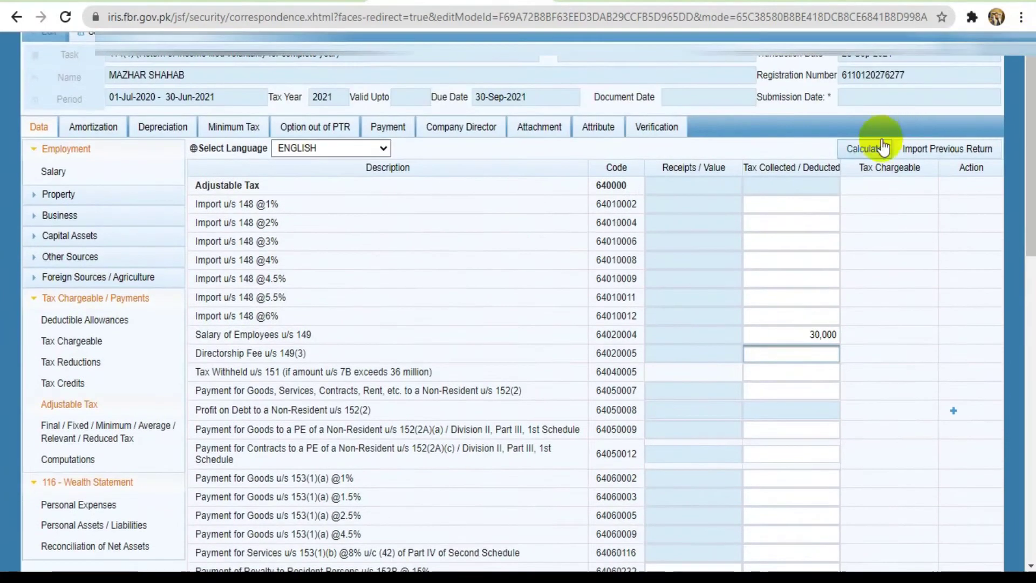
pyautogui.click(866, 151)
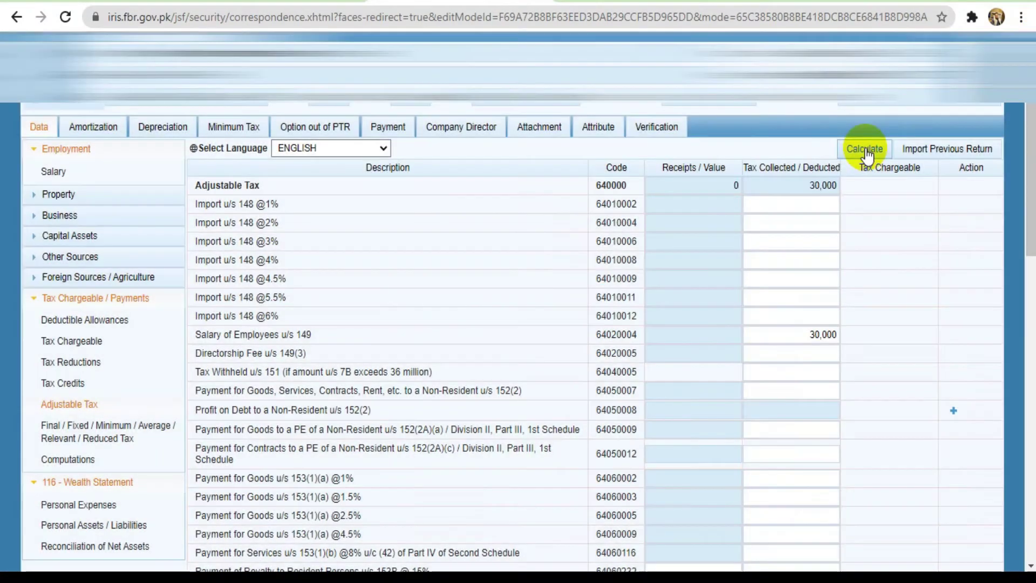
pyautogui.click(865, 151)
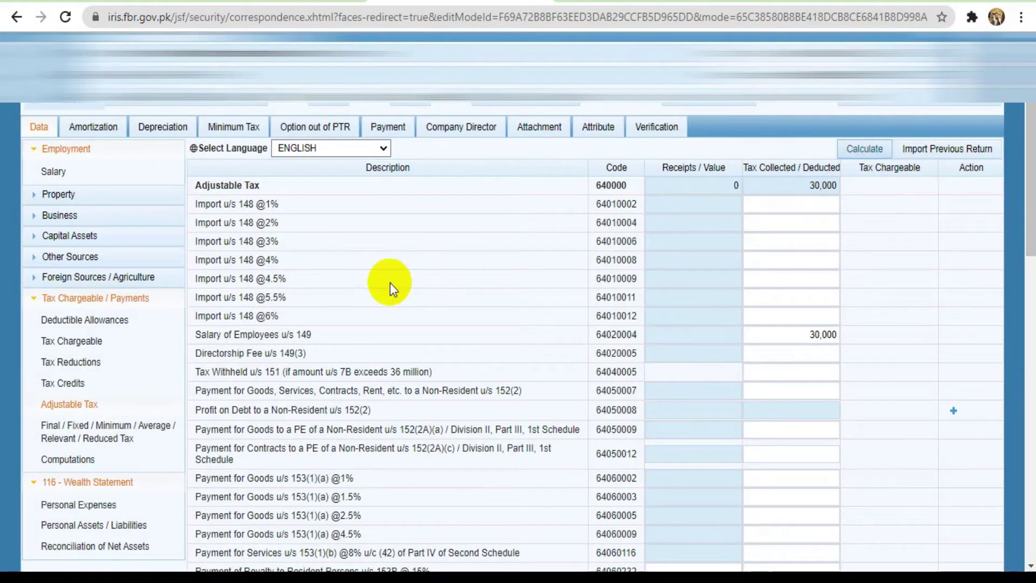
pyautogui.scroll(-1, 108, 437)
# Recalculate Computations and confirm 30,000 withholding tax under code 9201
pyautogui.click(70, 451)
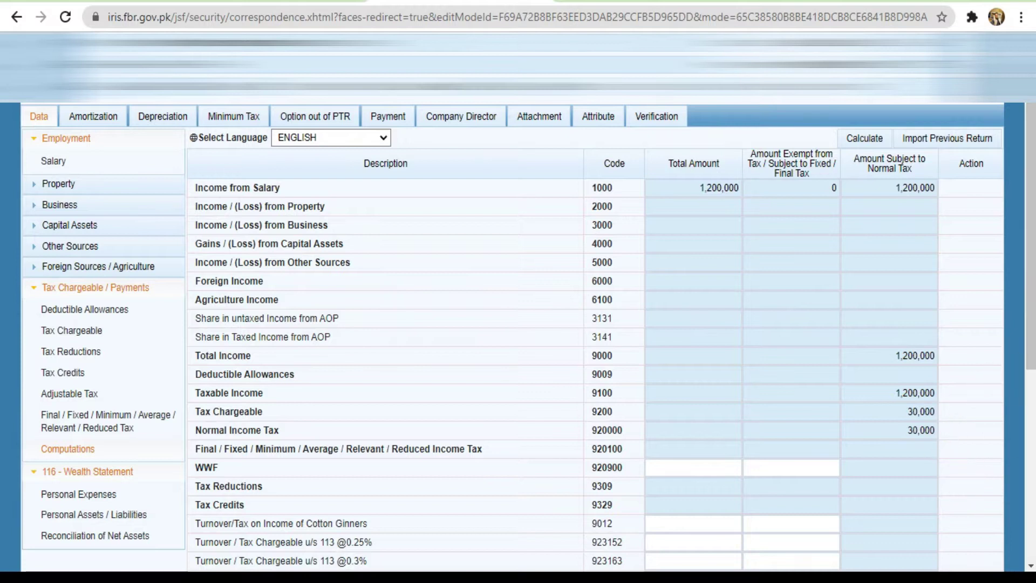
pyautogui.scroll(-6, 1018, 324)
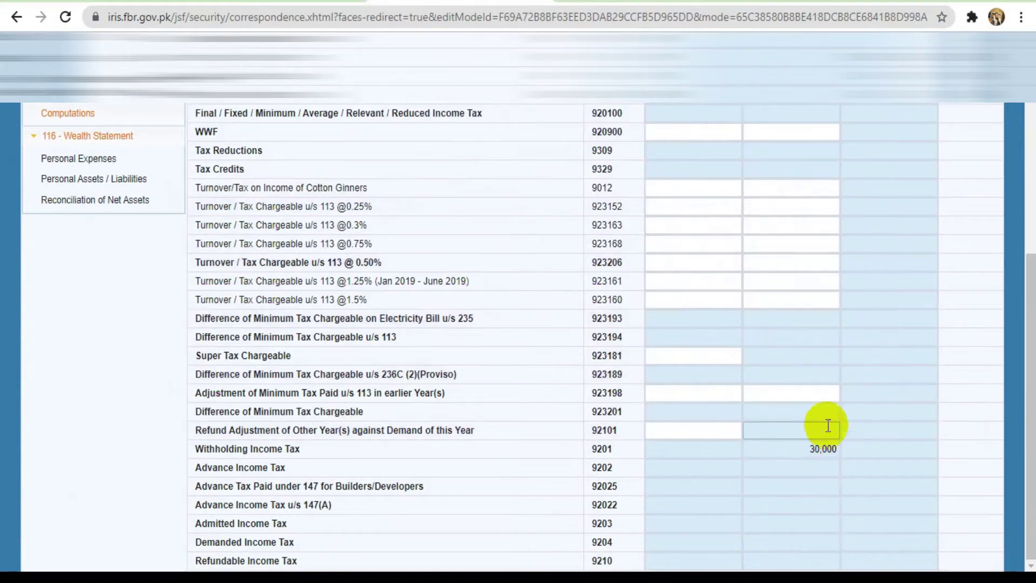
pyautogui.click(1030, 119)
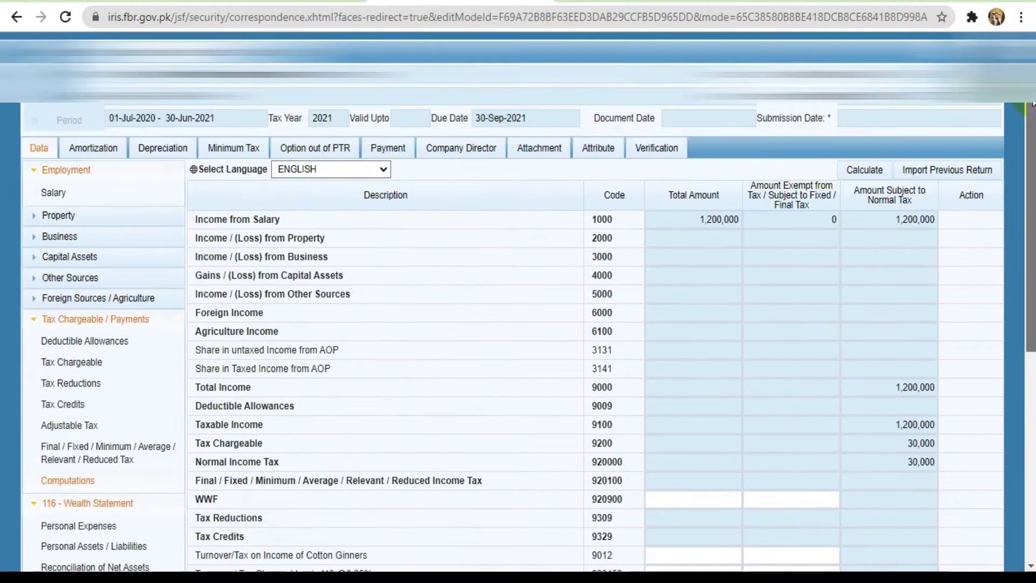
pyautogui.click(854, 172)
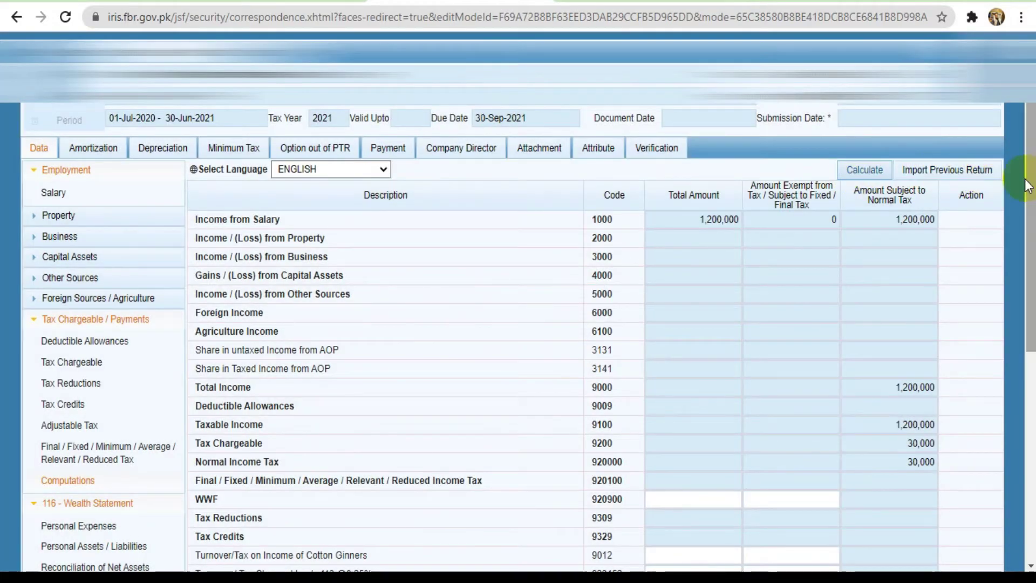
pyautogui.moveTo(1028, 185); pyautogui.dragTo(1032, 440)
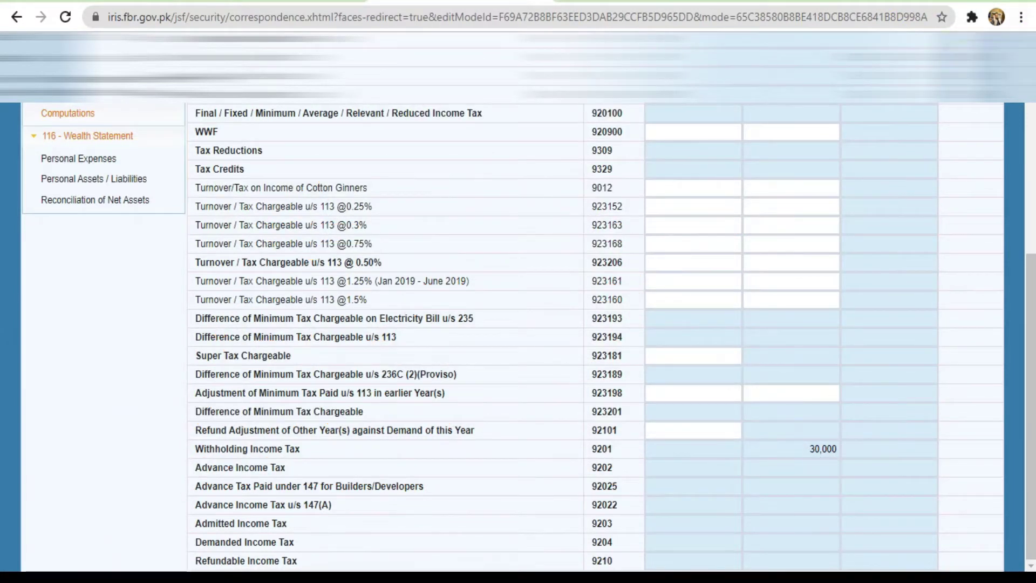
pyautogui.scroll(7, 518, 335)
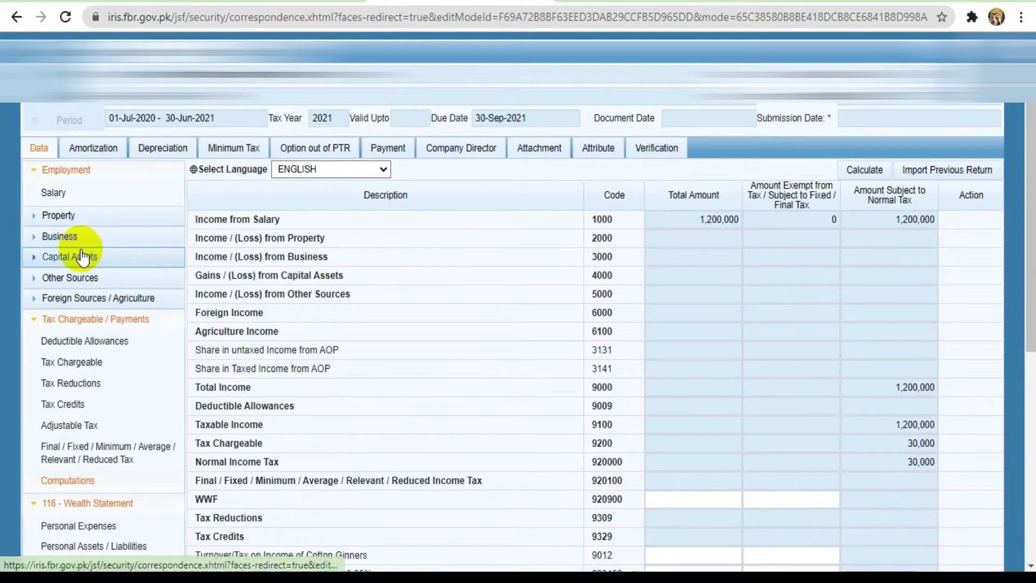
# Correct code 9302's teacher/researcher tax reduction to 7,500 and recalculate the totals
pyautogui.click(81, 386)
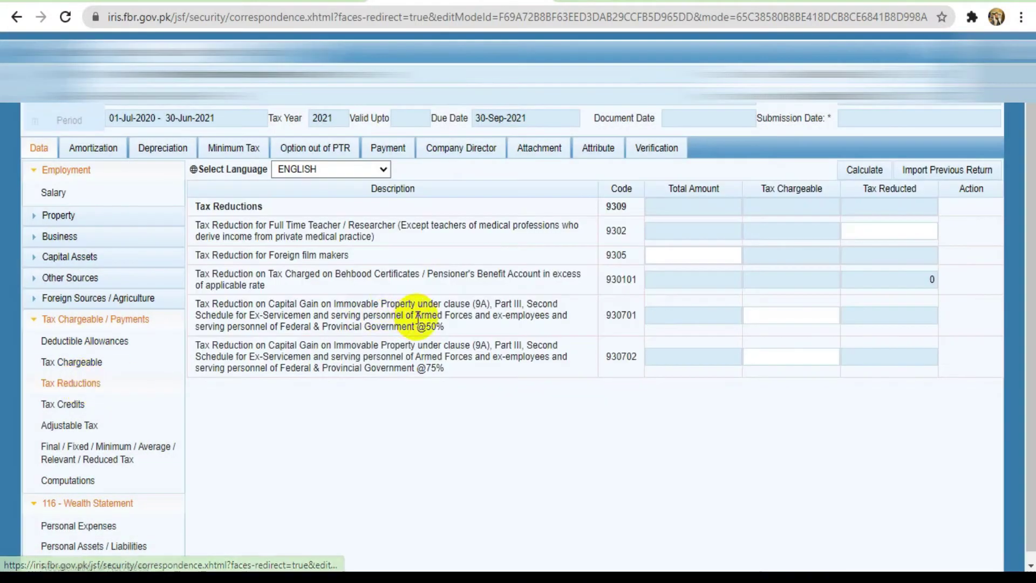
pyautogui.click(880, 232)
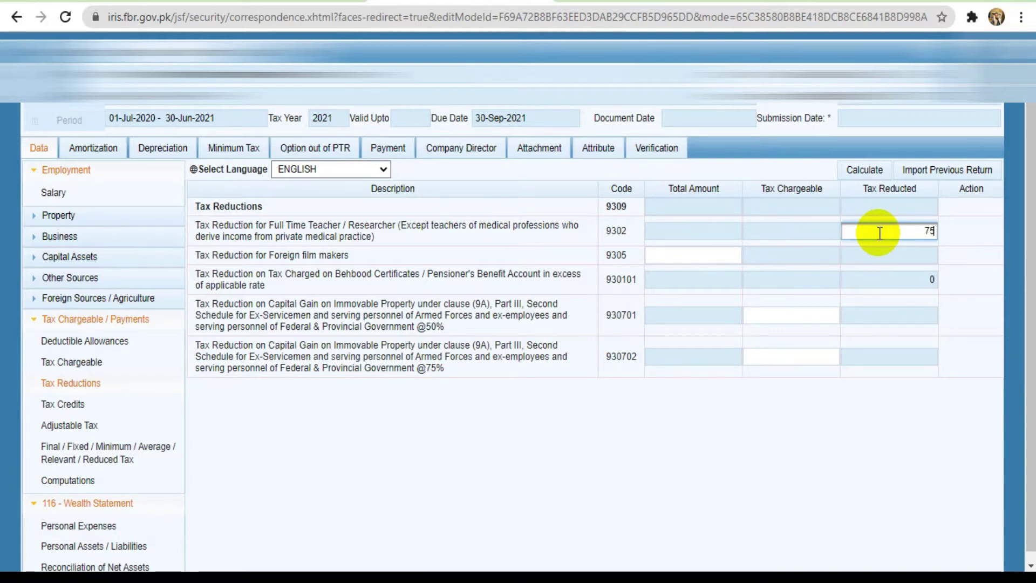
pyautogui.press('BackSpace')
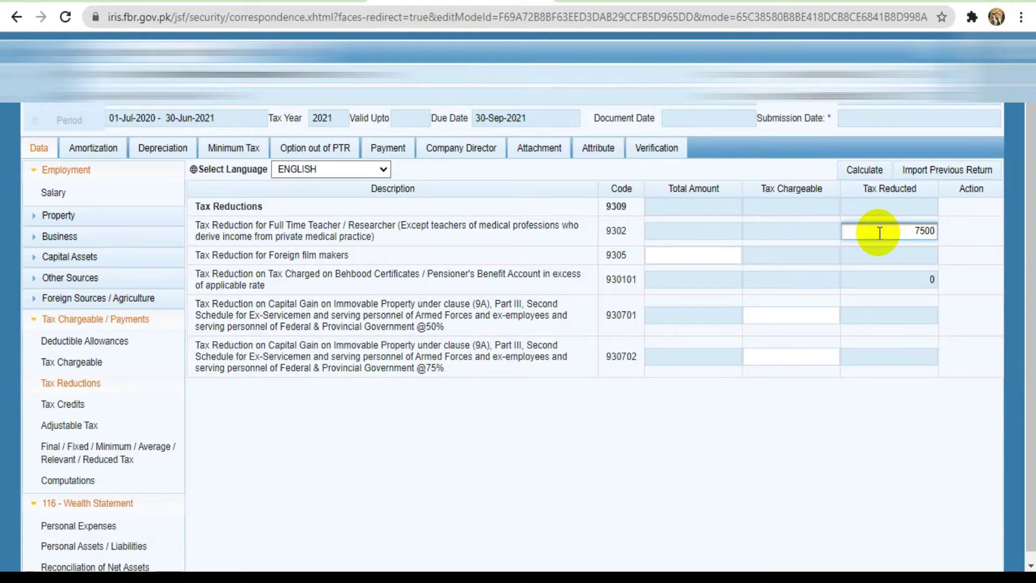
pyautogui.click(872, 170)
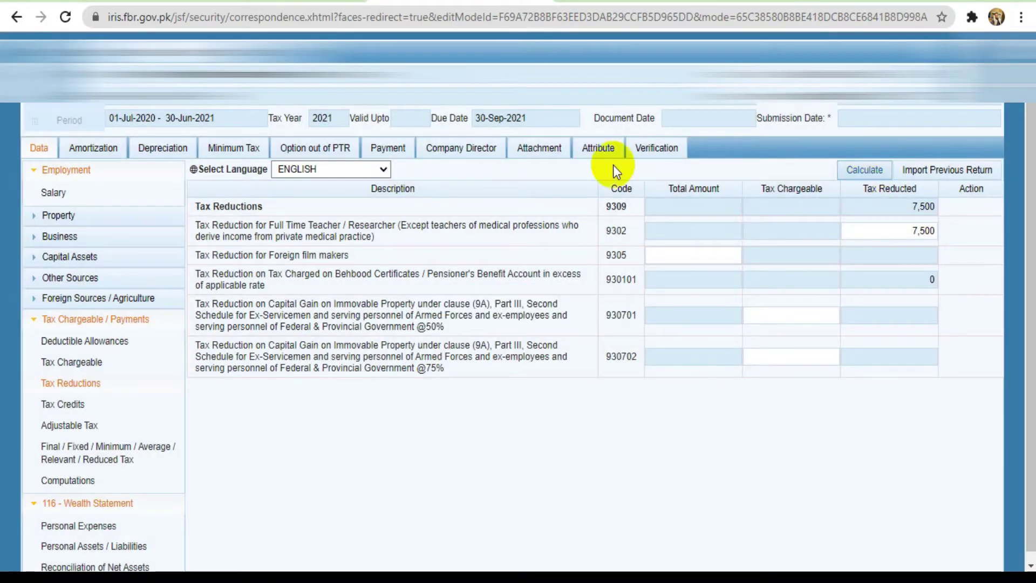
# Recalculate Computations and check 22,500 tax chargeable and 7,500 refundable income tax
pyautogui.click(85, 479)
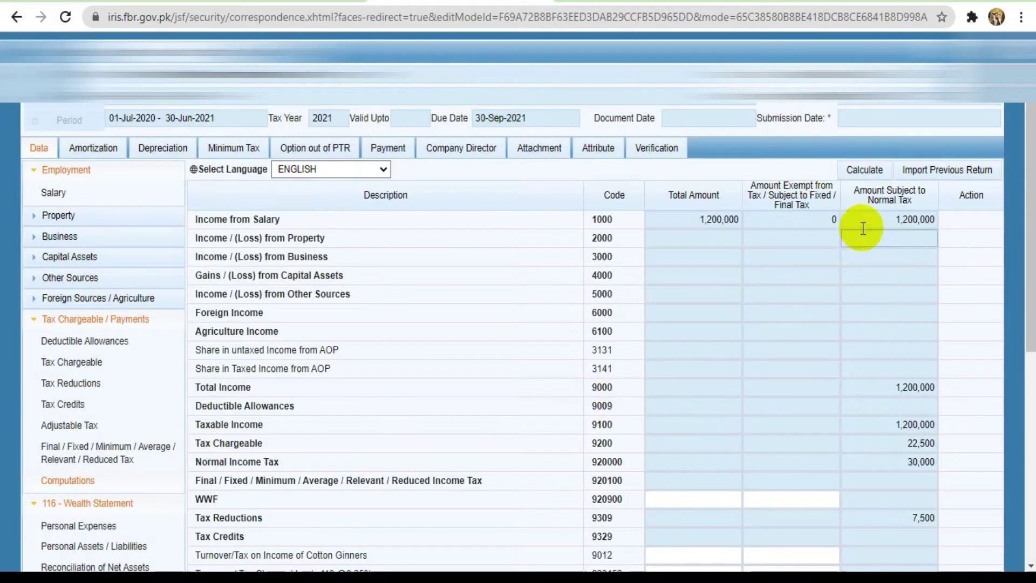
pyautogui.click(864, 171)
pyautogui.click(865, 171)
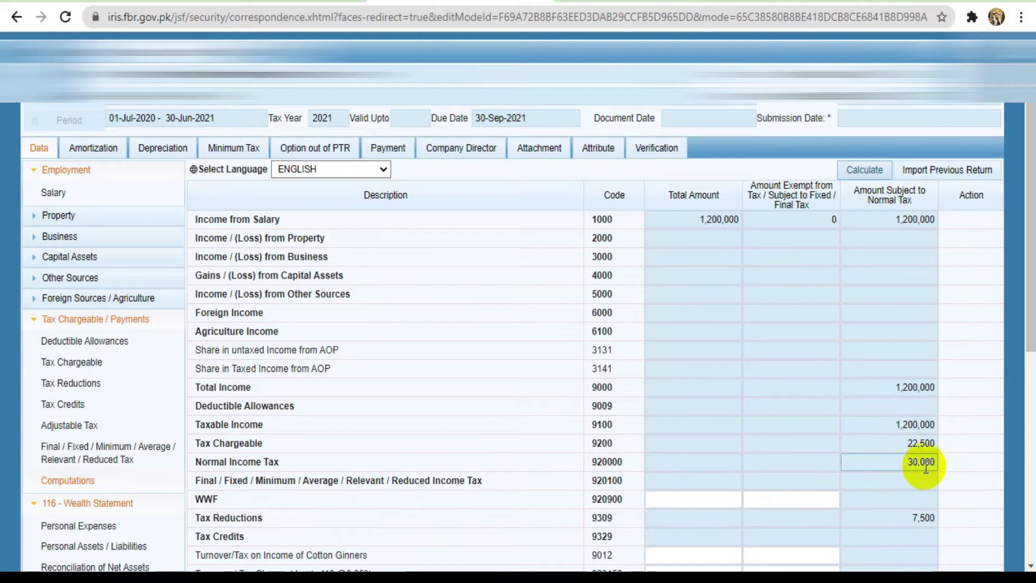
pyautogui.moveTo(1030, 342); pyautogui.dragTo(1012, 576)
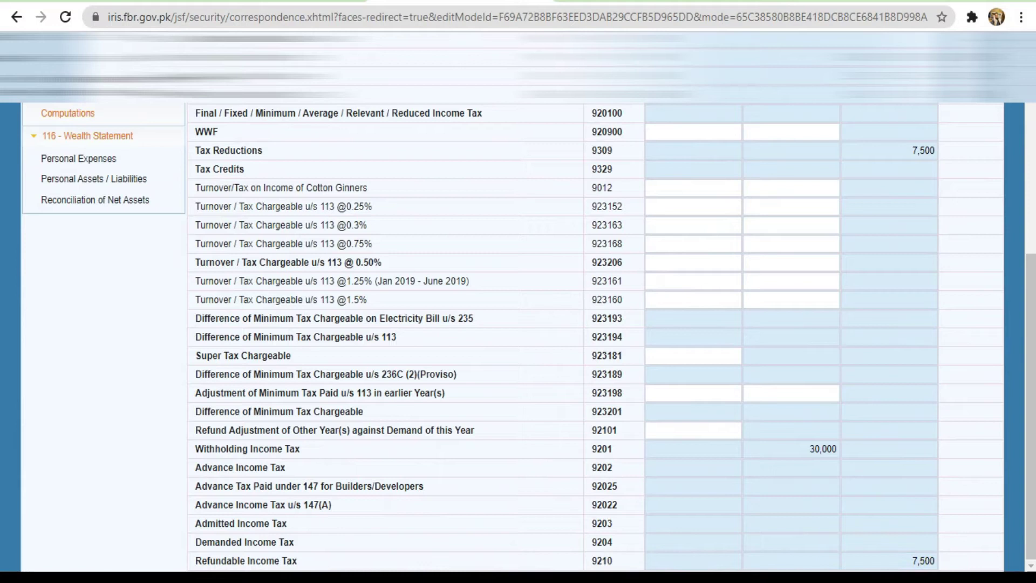
pyautogui.scroll(7, 1031, 316)
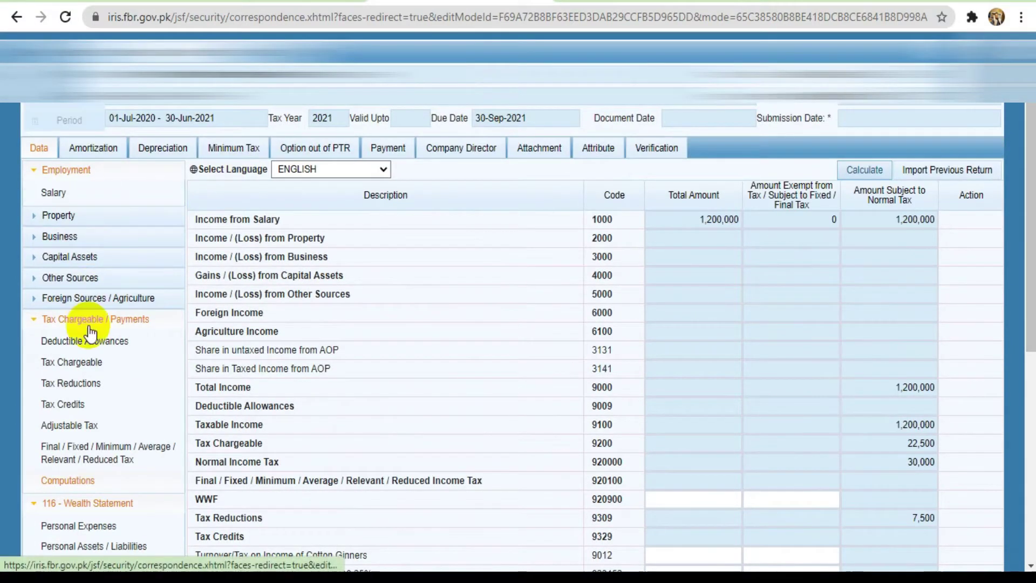
# Go to Adjustable Tax and scroll to the telephone and internet bill withholding rows
pyautogui.click(70, 451)
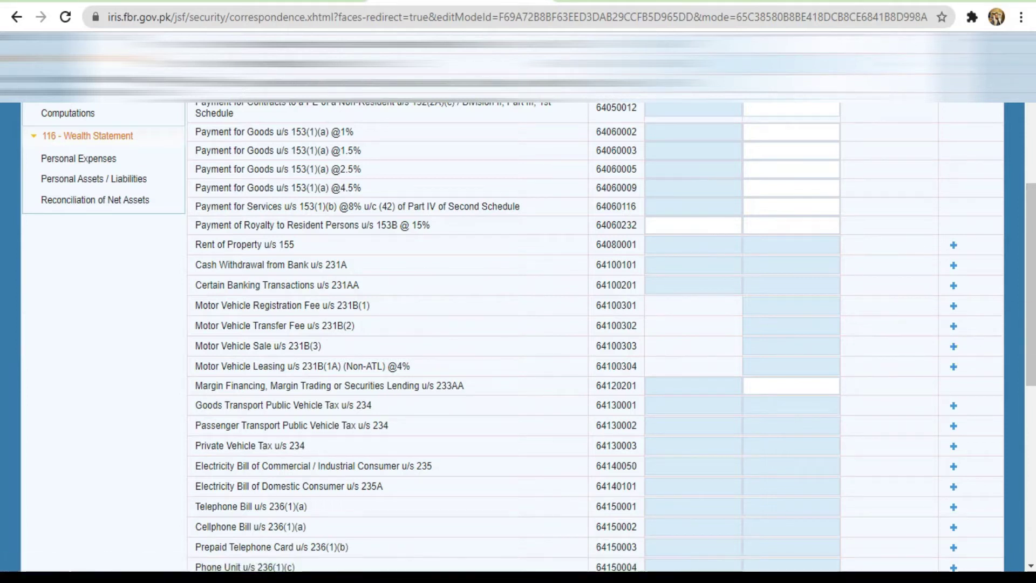
pyautogui.moveTo(1032, 325); pyautogui.dragTo(1033, 435)
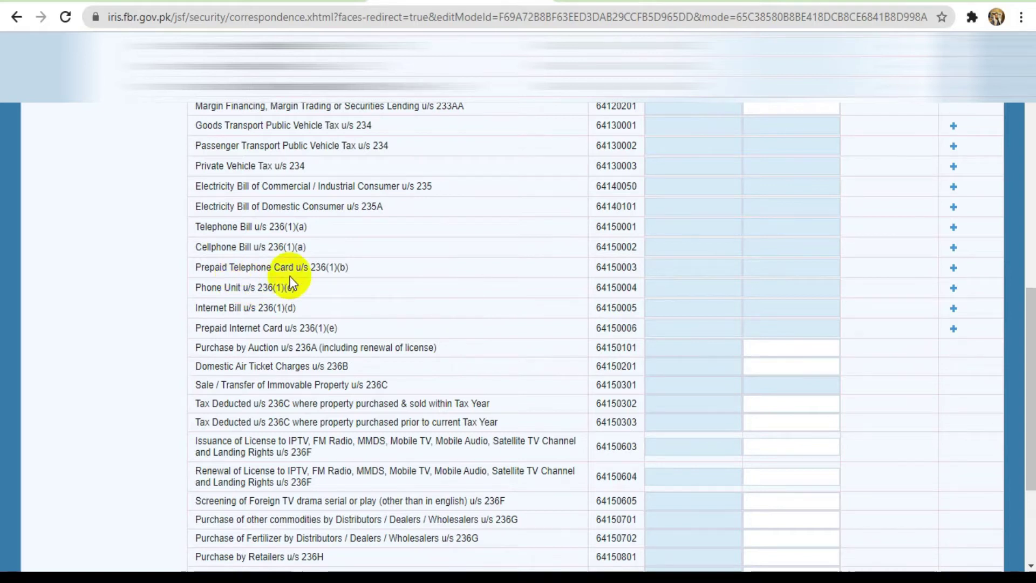
# Add a Prepaid Telephone Card u/s 236(1)(b) entry with the consumer number and contents Telephone
pyautogui.click(954, 266)
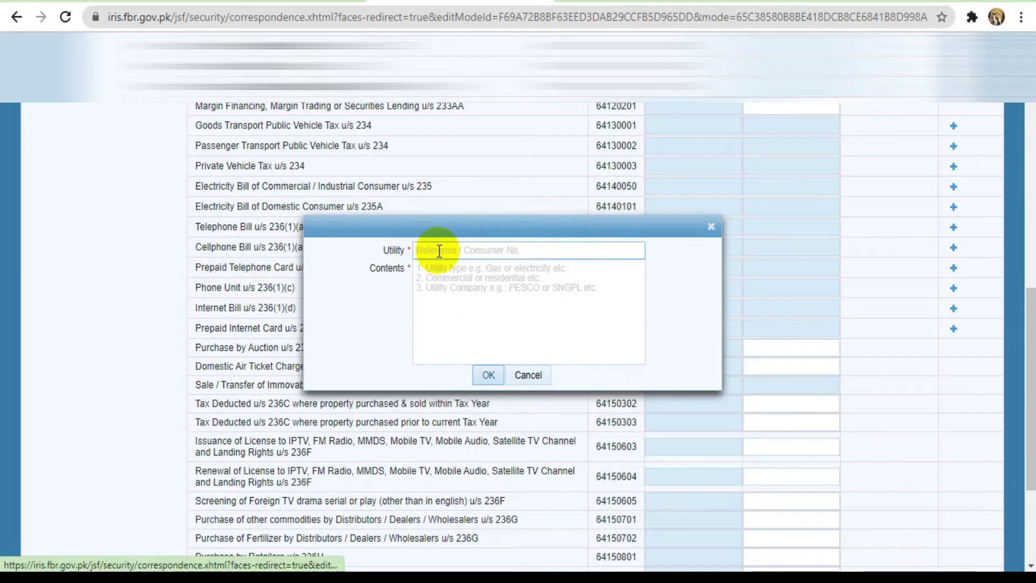
pyautogui.click(457, 281)
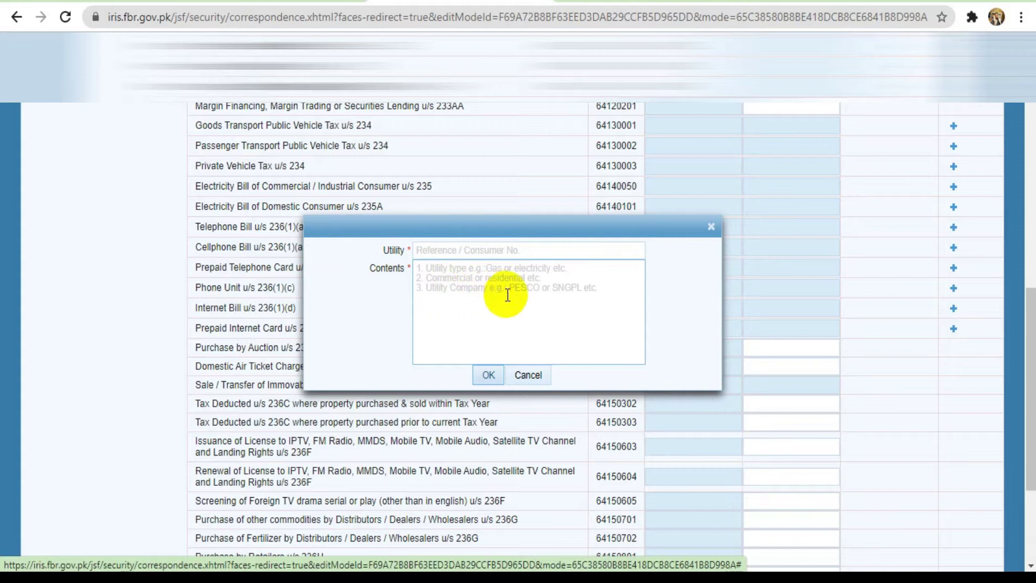
pyautogui.click(456, 249)
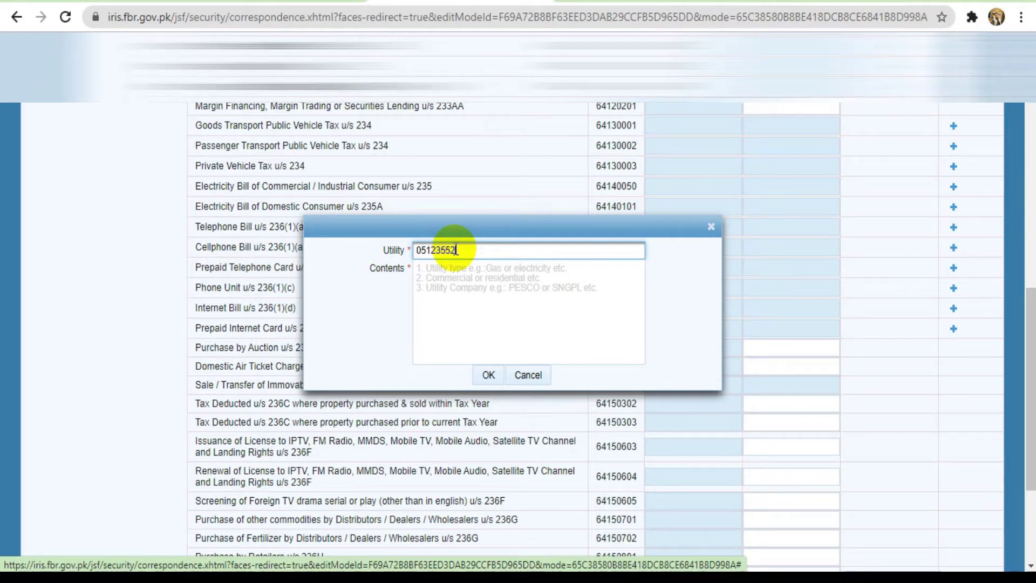
pyautogui.click(460, 278)
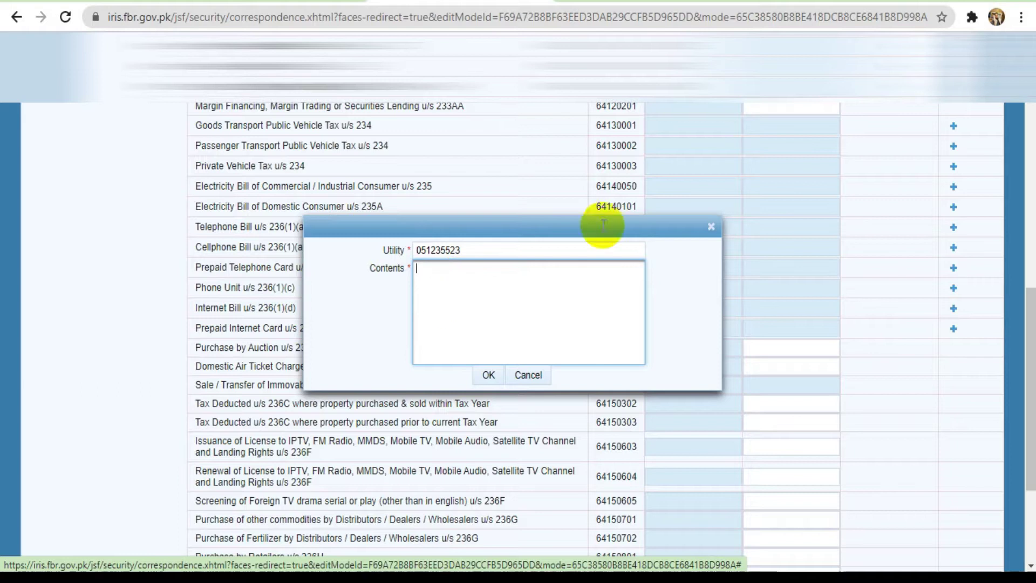
pyautogui.click(534, 250)
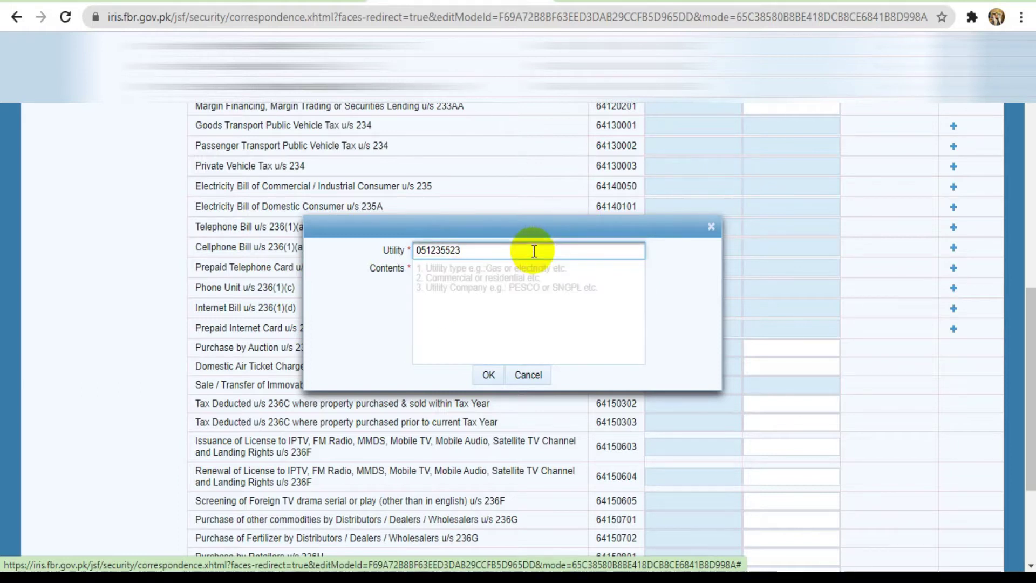
pyautogui.click(506, 272)
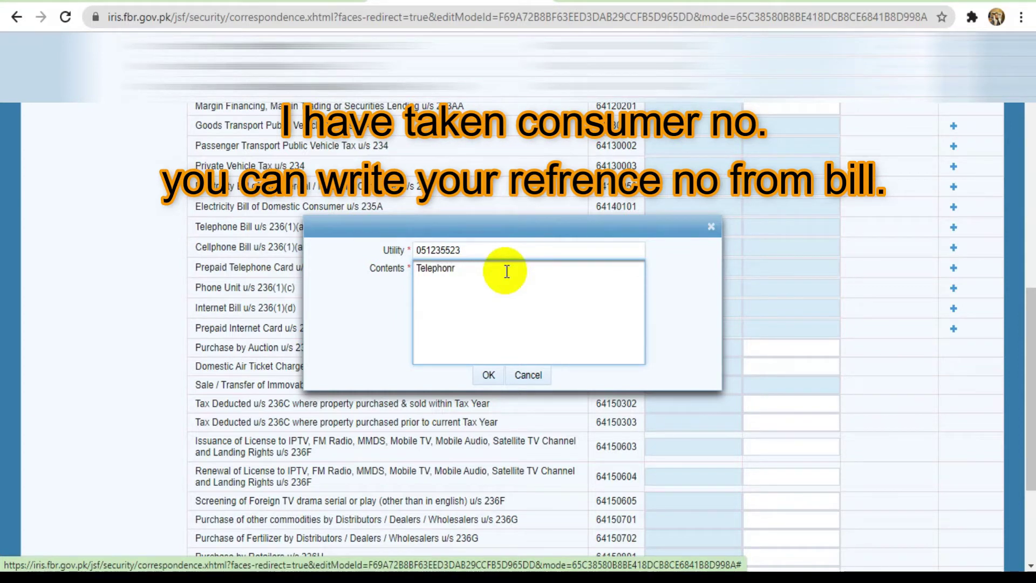
pyautogui.write('Telephone')
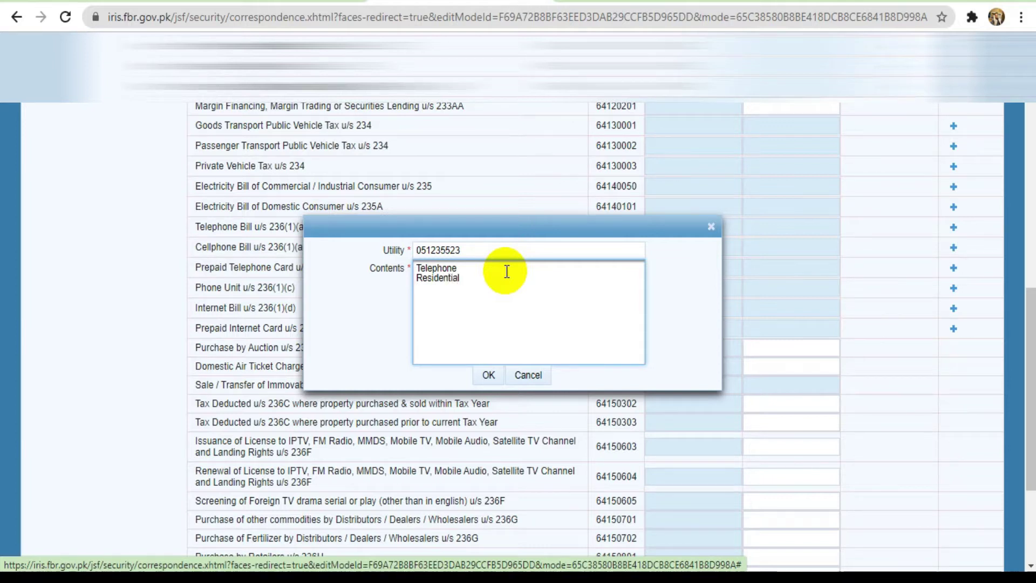
pyautogui.scroll(1, 507, 271)
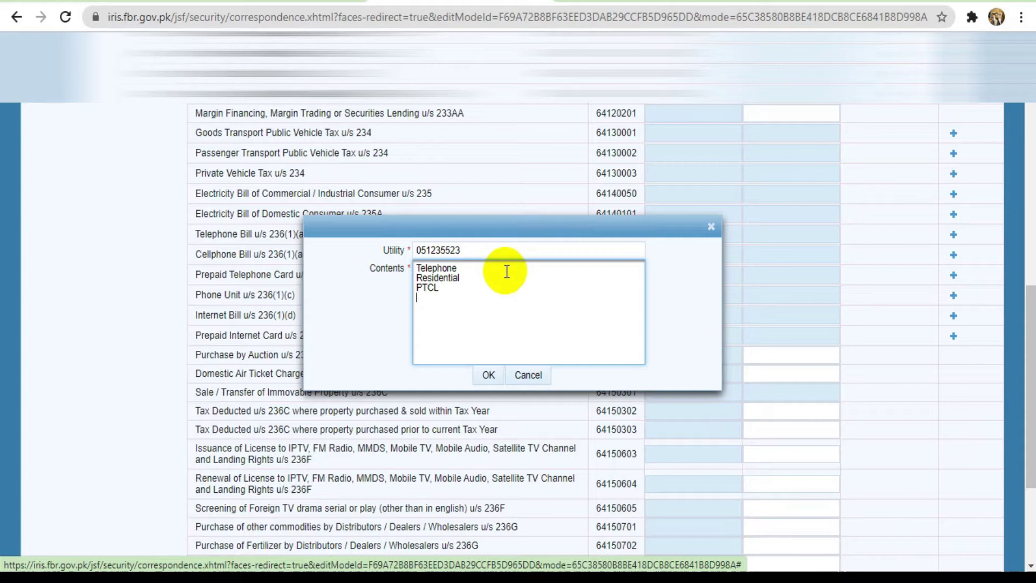
pyautogui.click(482, 372)
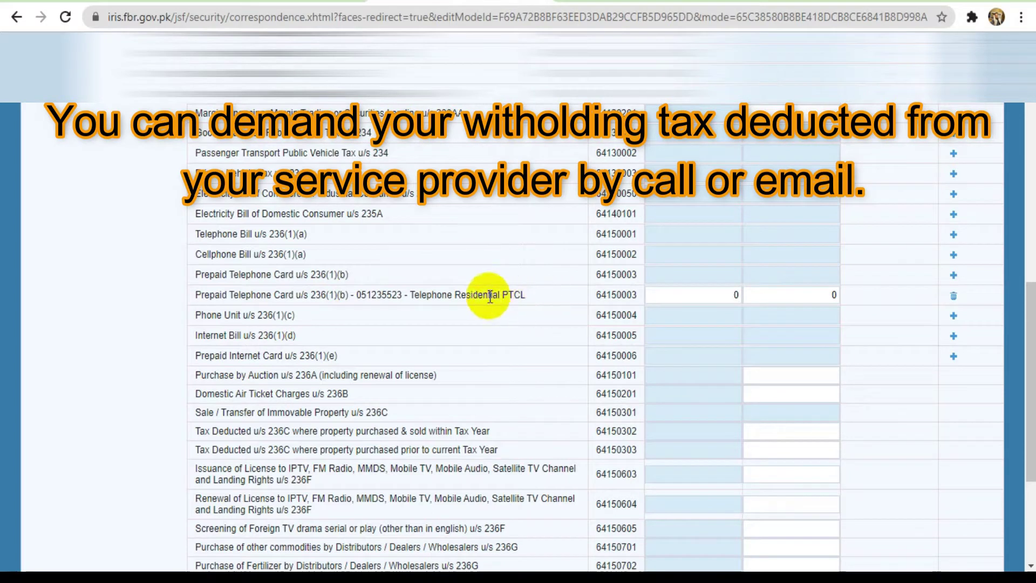
# Record Prepaid Telephone Card receipts of 25,000 and tax of 1,500, then recalculate Adjustable Tax to 31,500
pyautogui.moveTo(1031, 362); pyautogui.dragTo(1031, 138)
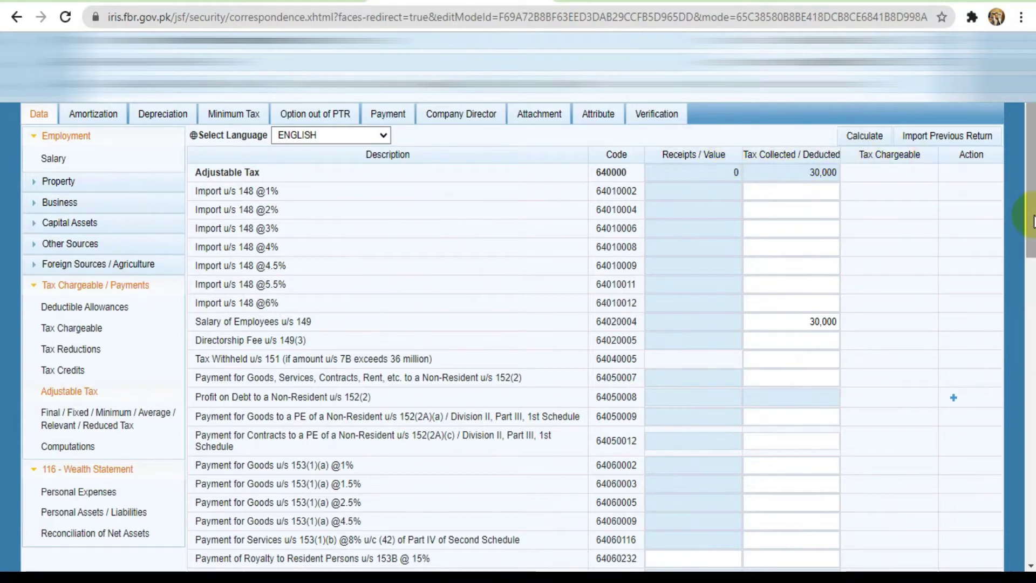
pyautogui.moveTo(1031, 207); pyautogui.dragTo(1031, 348)
pyautogui.scroll(-1, 594, 335)
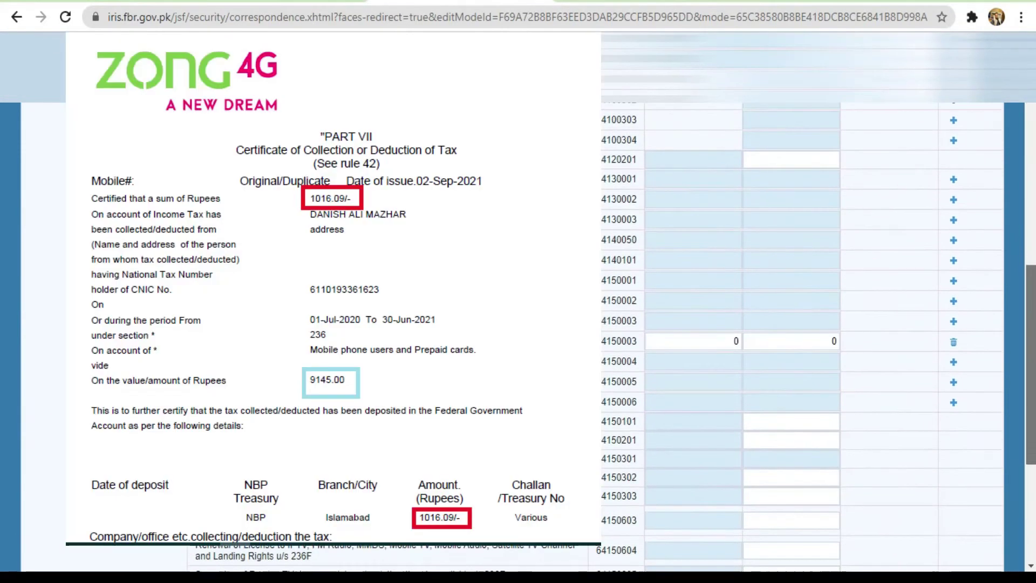
pyautogui.click(745, 341)
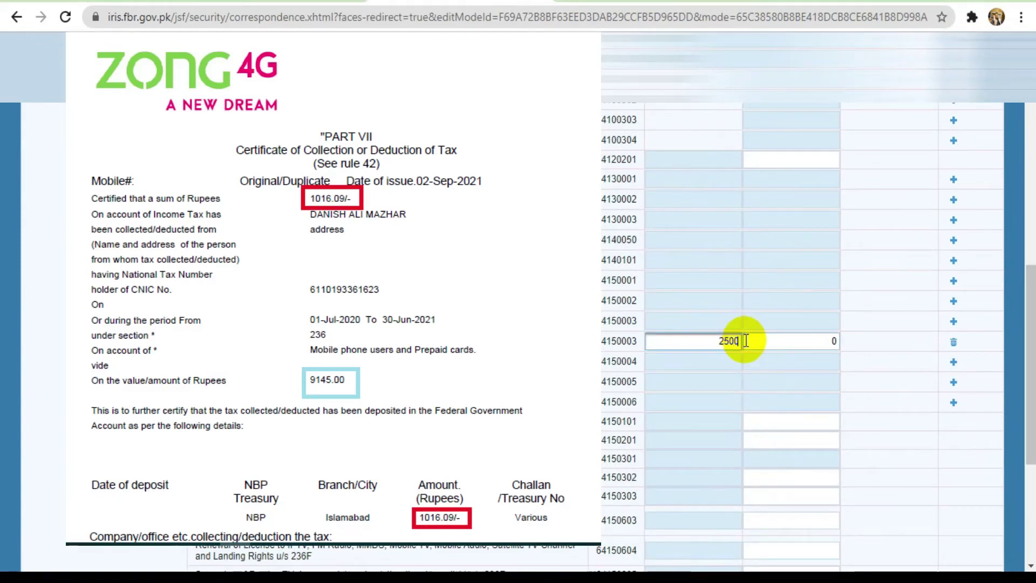
pyautogui.write('25000')
pyautogui.click(811, 336)
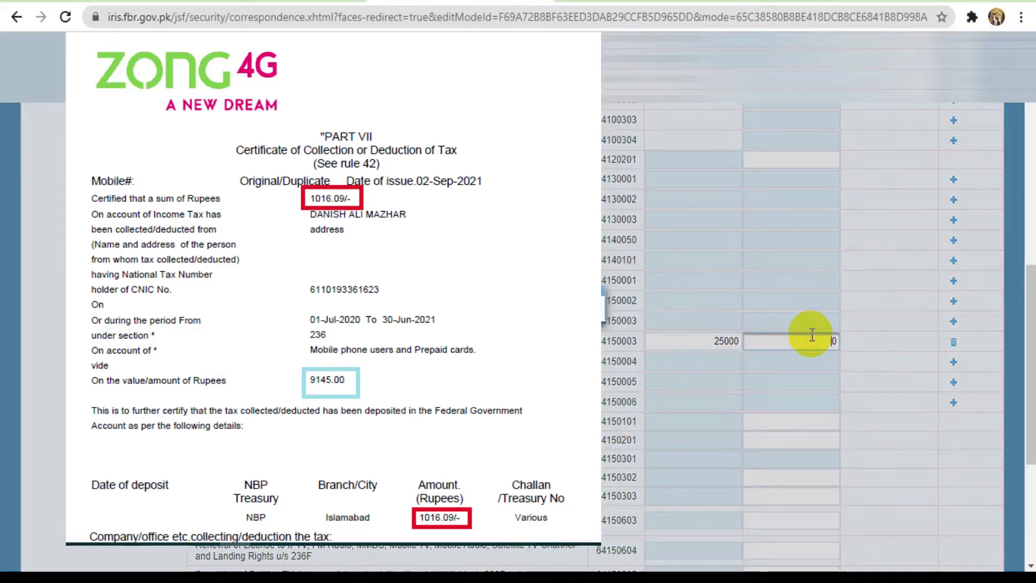
pyautogui.doubleClick(831, 342)
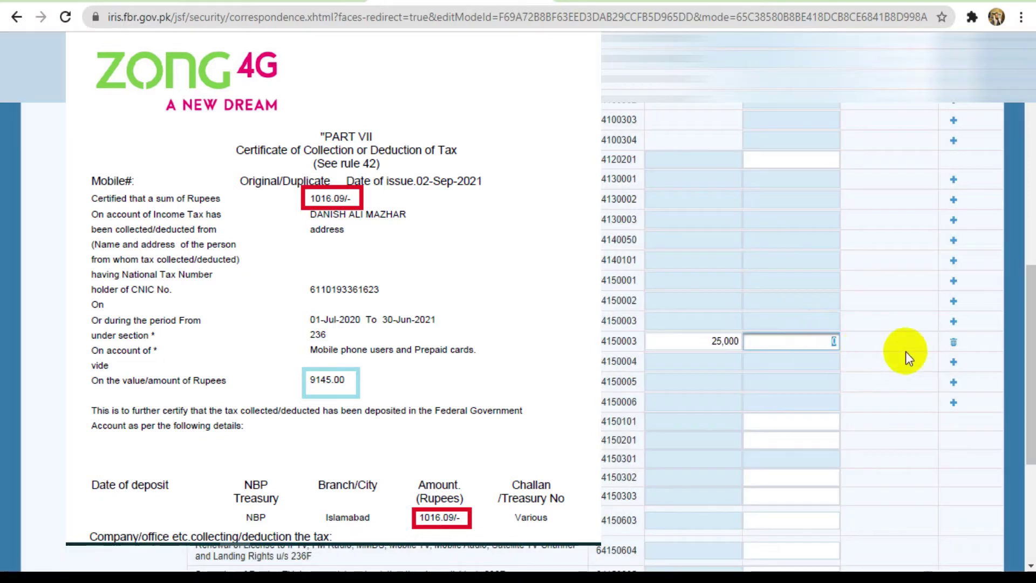
pyautogui.write('1500')
pyautogui.click(777, 407)
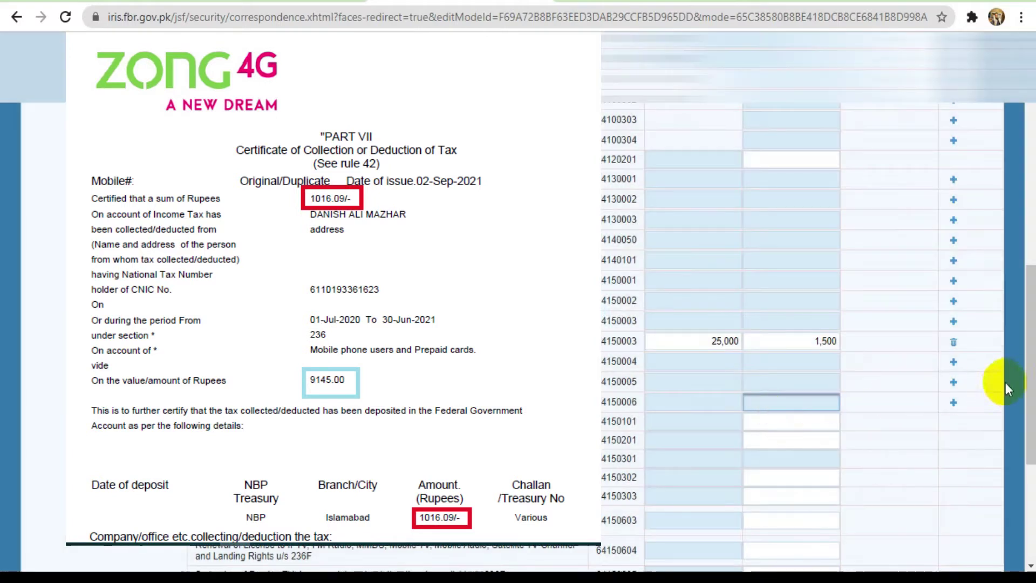
pyautogui.moveTo(1031, 378); pyautogui.dragTo(1031, 216)
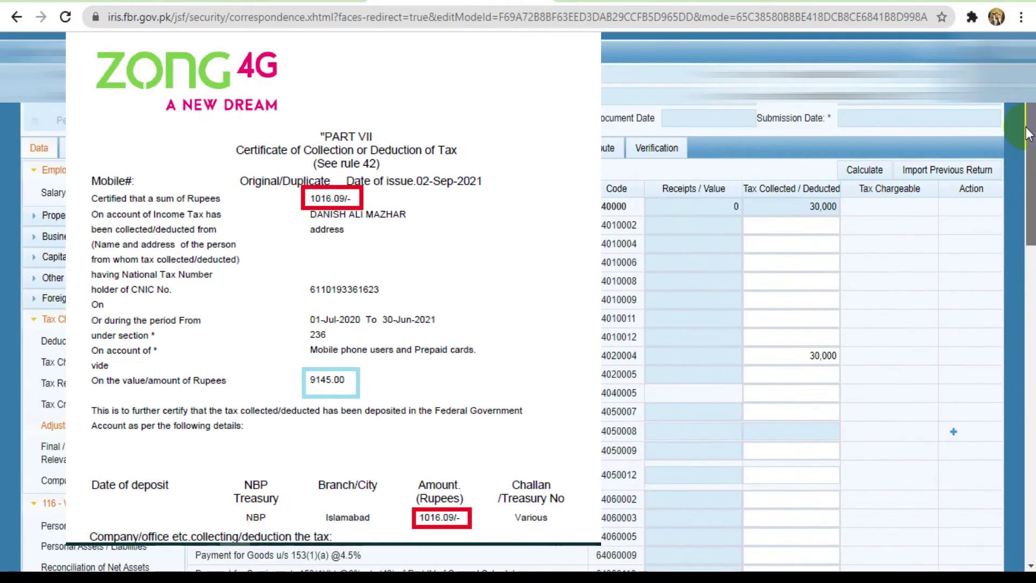
pyautogui.click(865, 164)
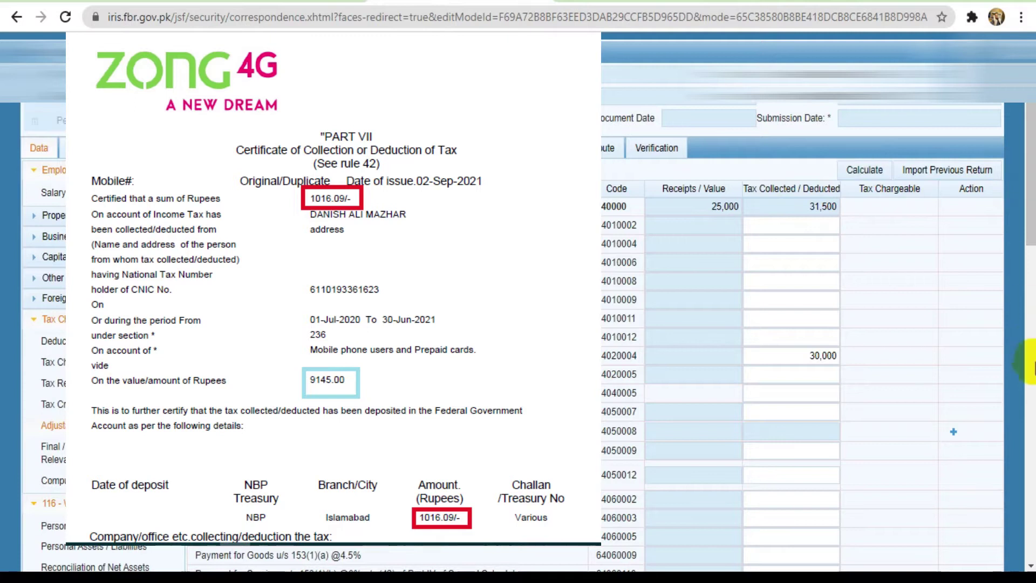
# Start a new Cellphone Bill u/s 236(1)(a) entry
pyautogui.moveTo(1031, 162); pyautogui.dragTo(1031, 311)
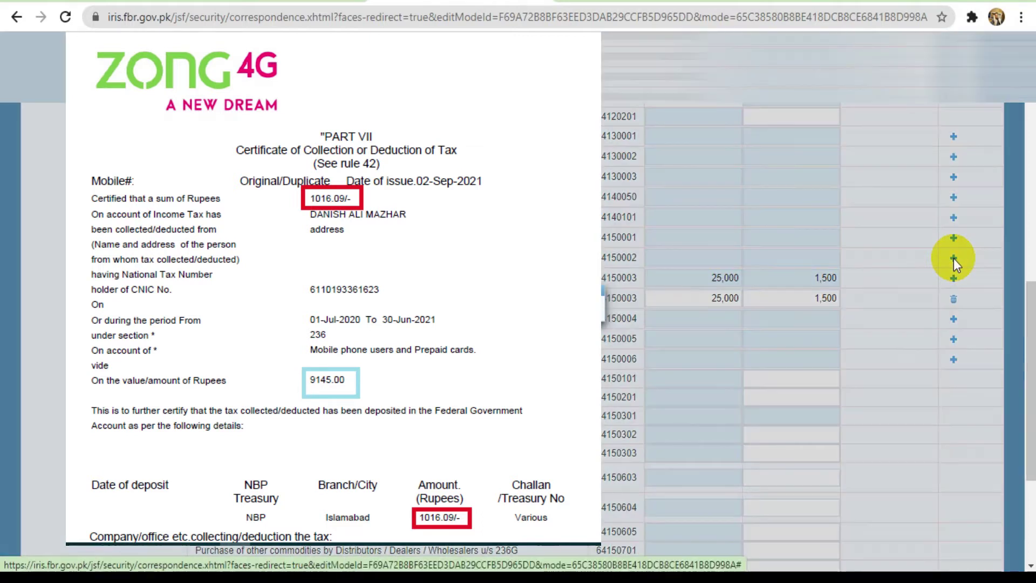
pyautogui.click(954, 260)
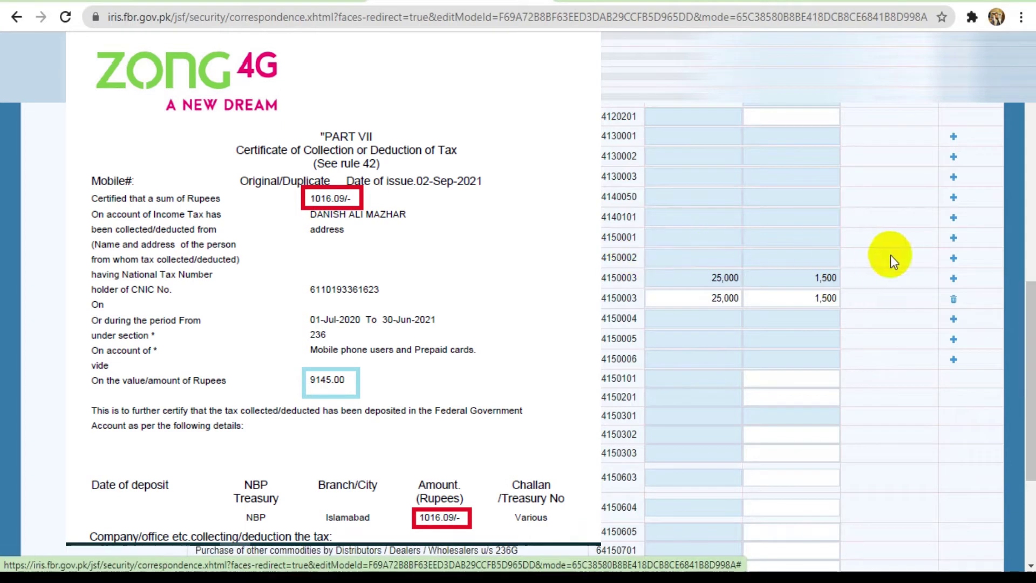
pyautogui.click(952, 257)
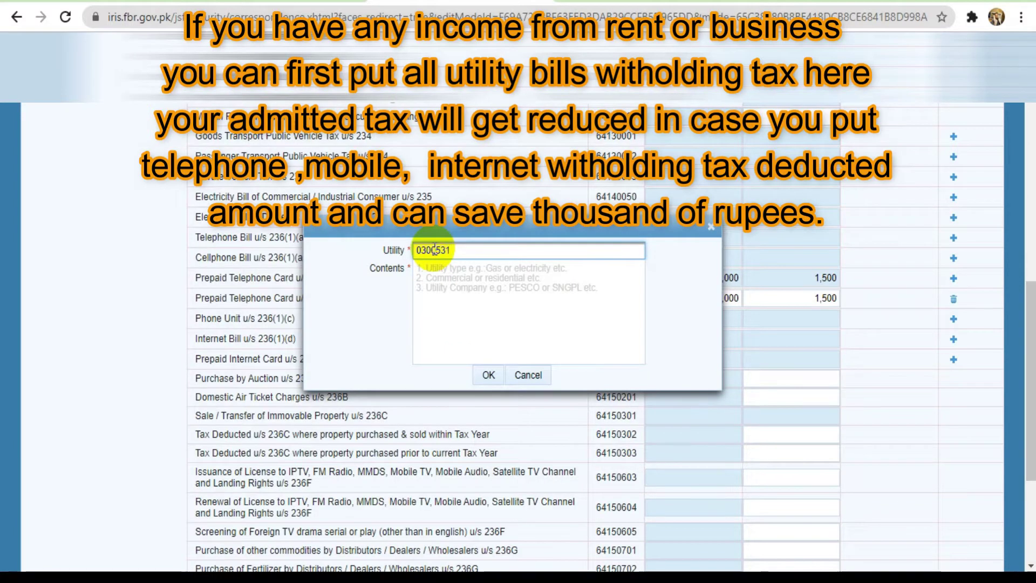
# Enter the personal mobile number in the new cellphone bill's Utility field
pyautogui.write('565656')
pyautogui.press('BackSpace')
pyautogui.press('BackSpace')
pyautogui.write('6')
pyautogui.click(471, 262)
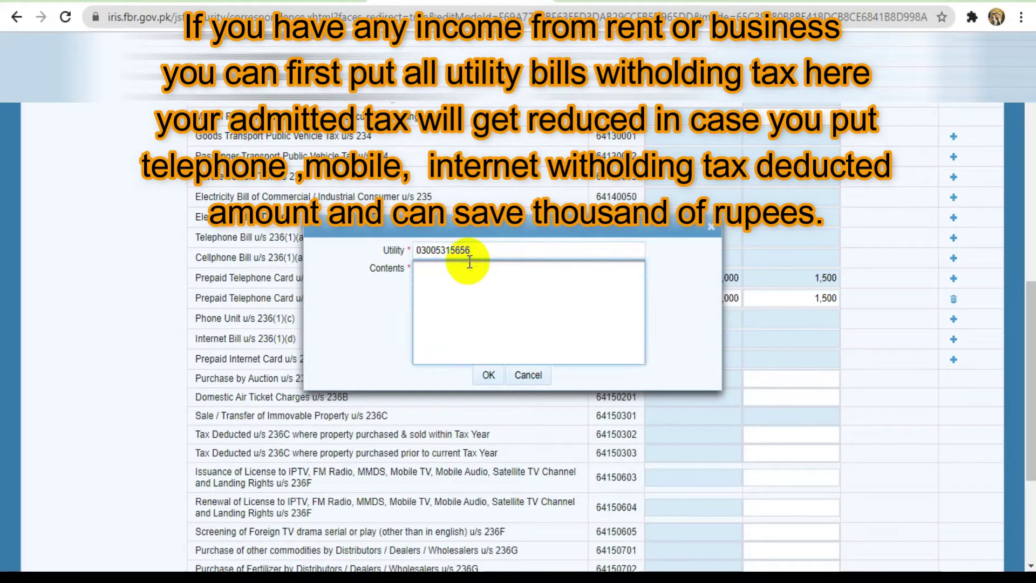
pyautogui.click(286, 327)
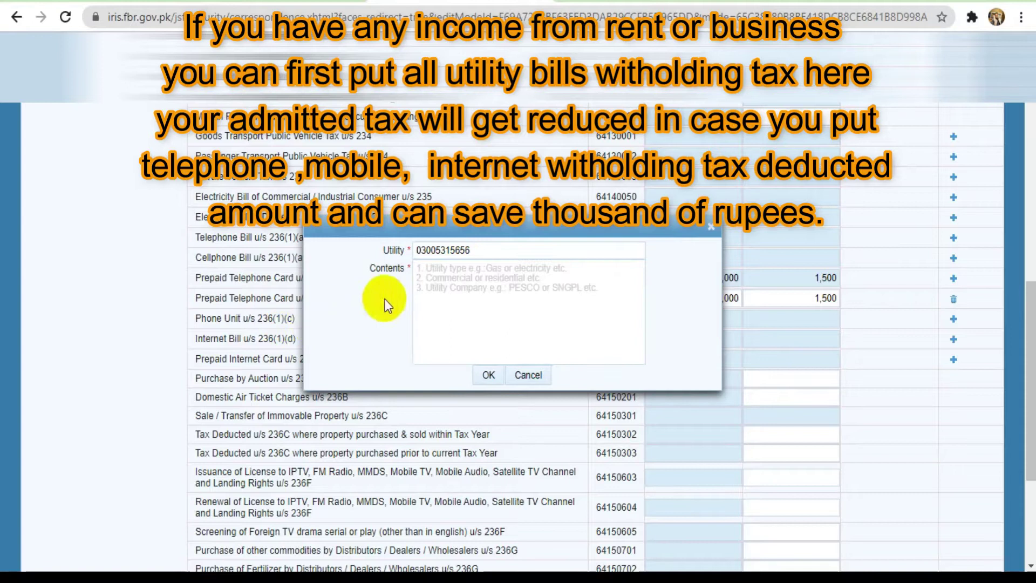
# Write the contents as 'Mobile No / Personal / Jazz' on three lines and save the entry
pyautogui.click(465, 267)
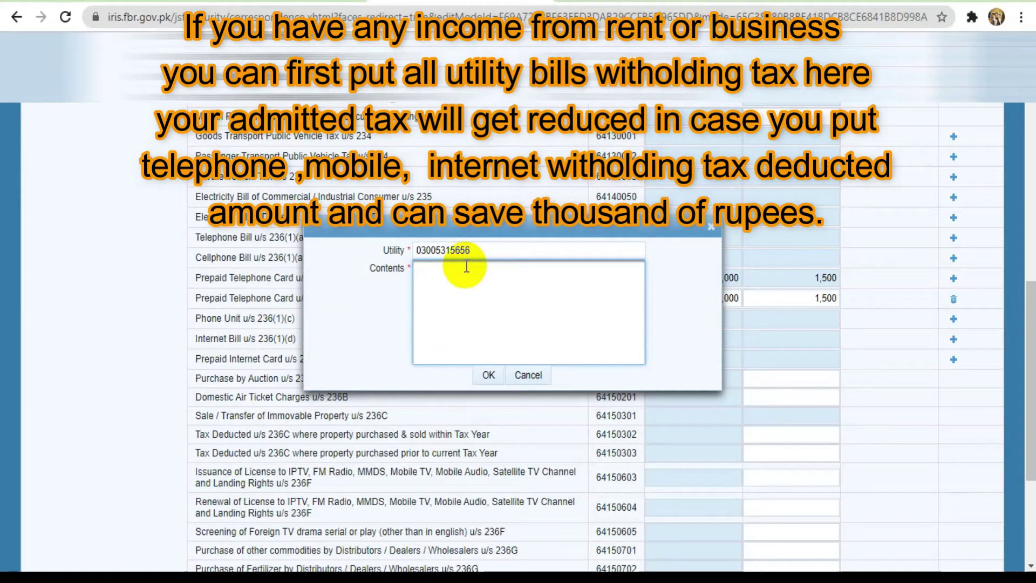
pyautogui.write('Mobile No')
pyautogui.press('Return')
pyautogui.write('Pers')
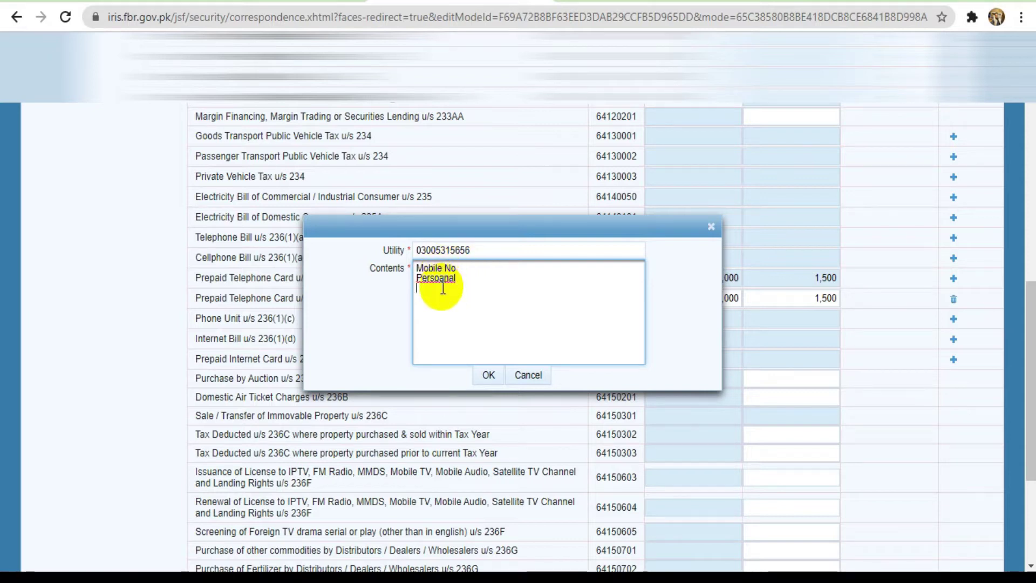
pyautogui.rightClick(443, 278)
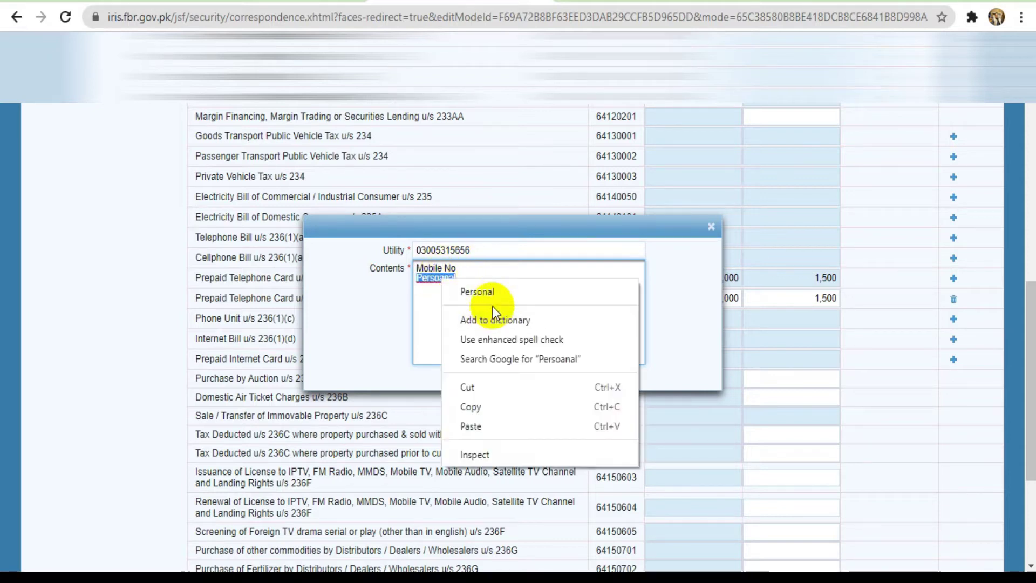
pyautogui.click(491, 293)
pyautogui.press('Return')
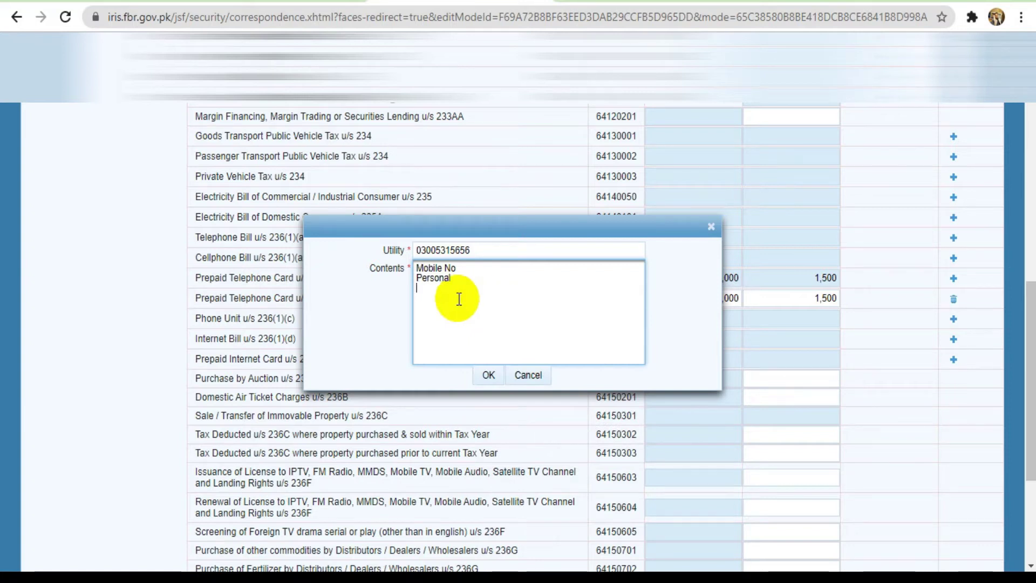
pyautogui.write('Jazz')
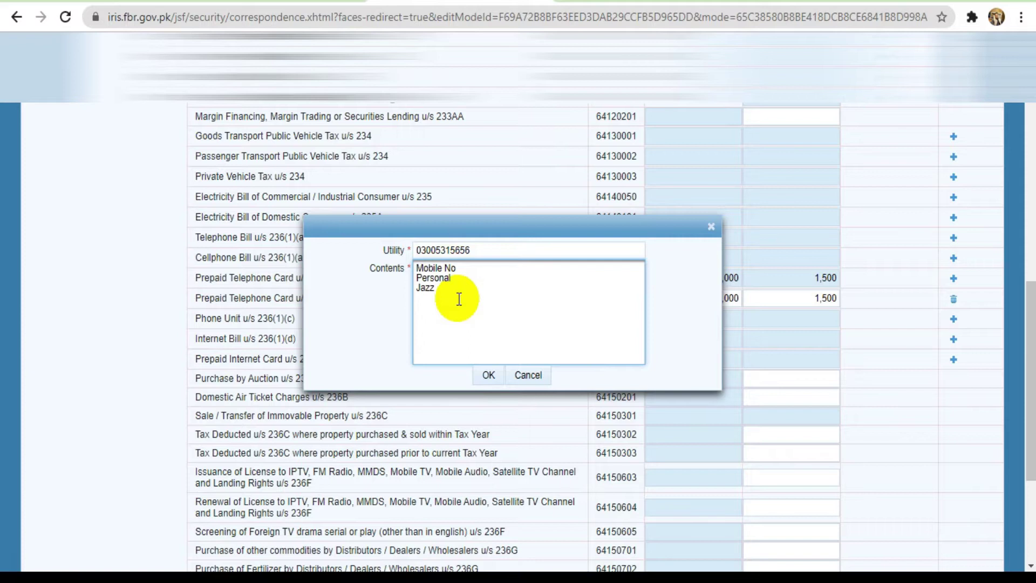
pyautogui.click(489, 375)
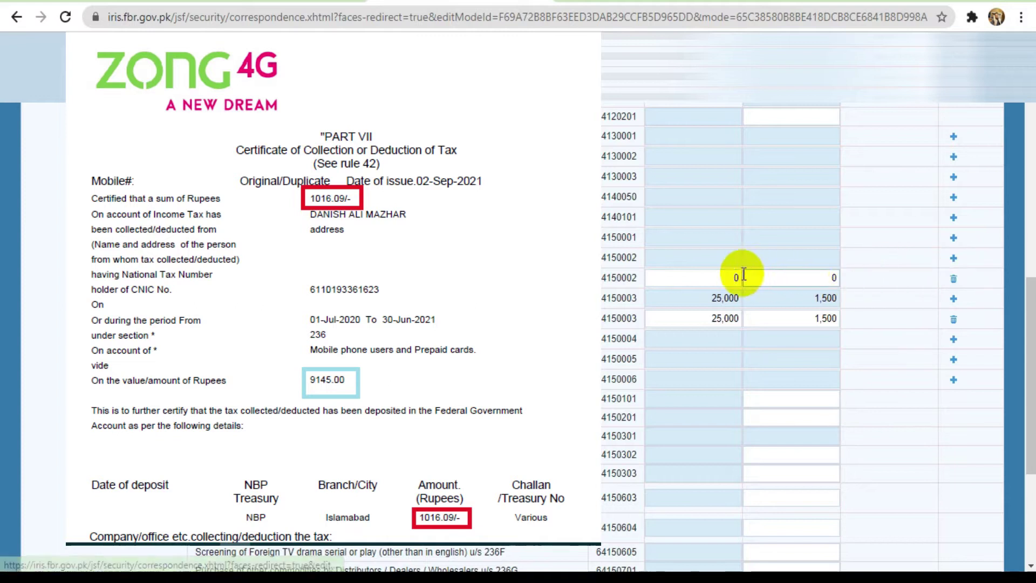
# Enter 1,000 tax collected and 12,000 receipts in the Jazz cellphone bill row
pyautogui.click(716, 275)
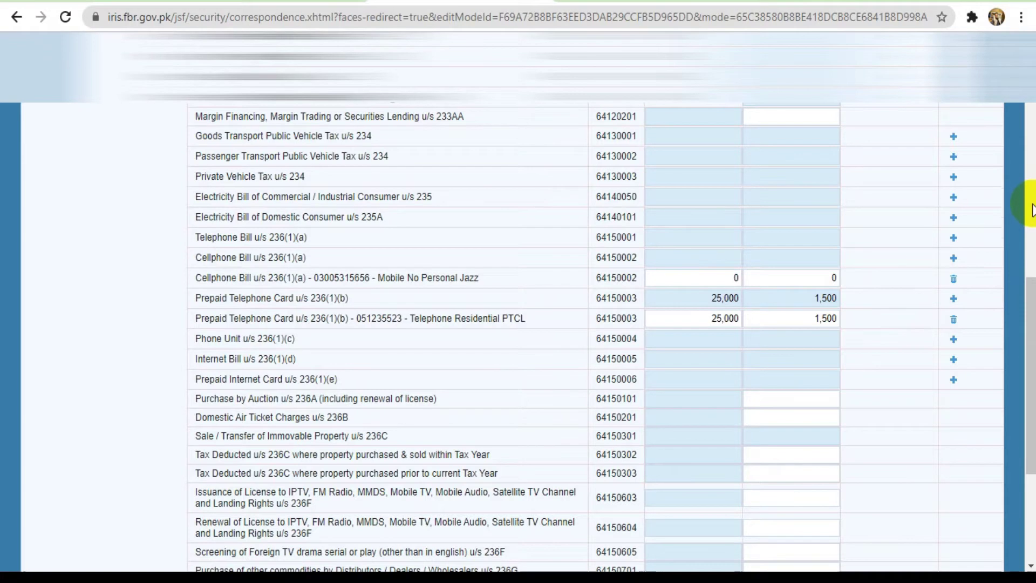
pyautogui.click(1032, 187)
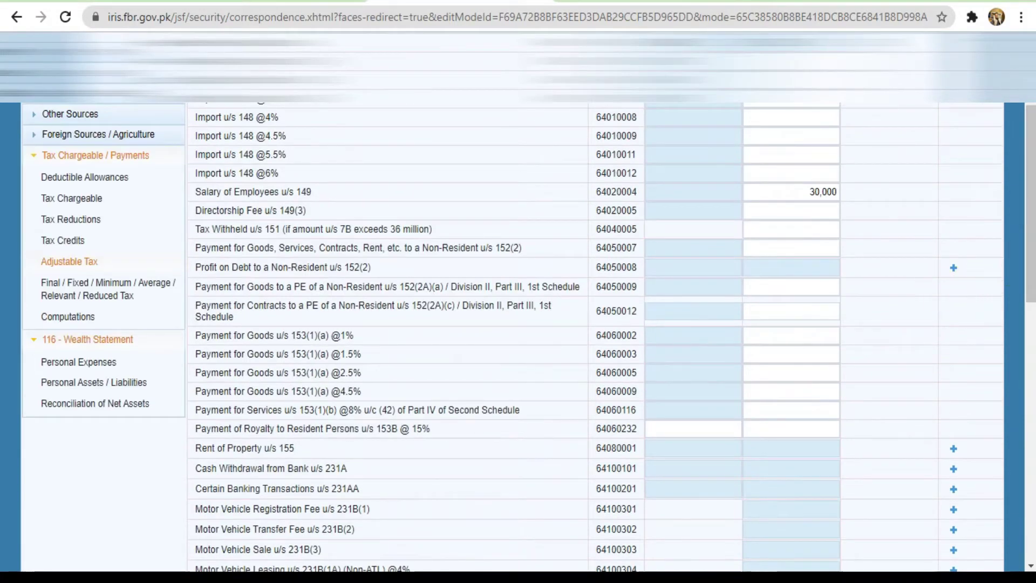
pyautogui.click(1032, 378)
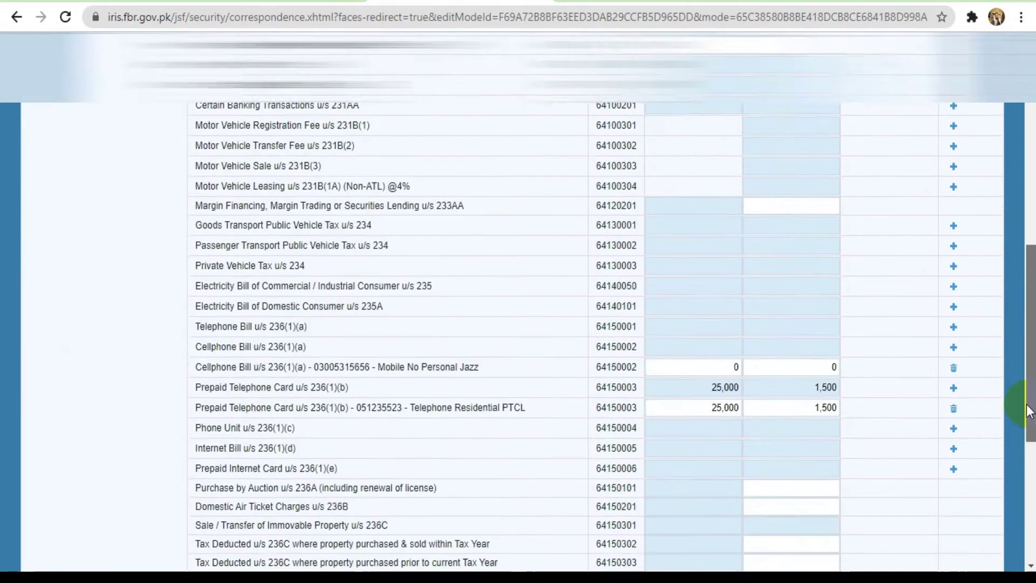
pyautogui.doubleClick(834, 291)
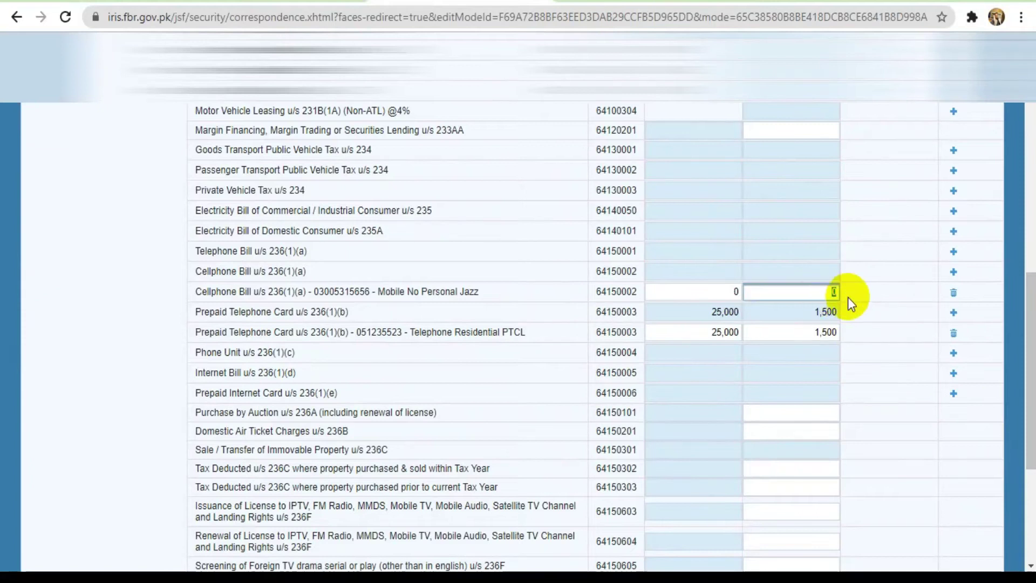
pyautogui.write('1000')
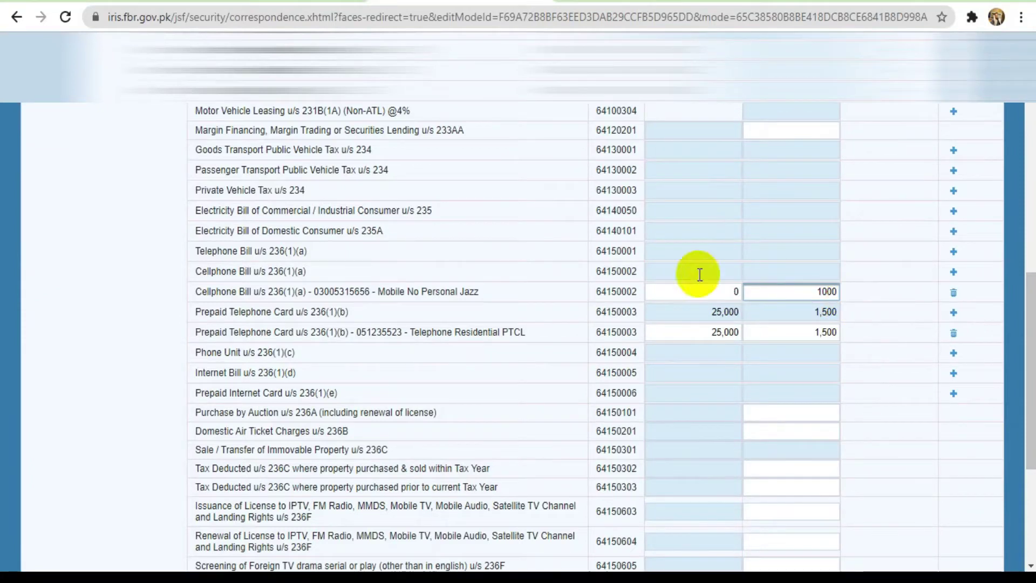
pyautogui.doubleClick(732, 291)
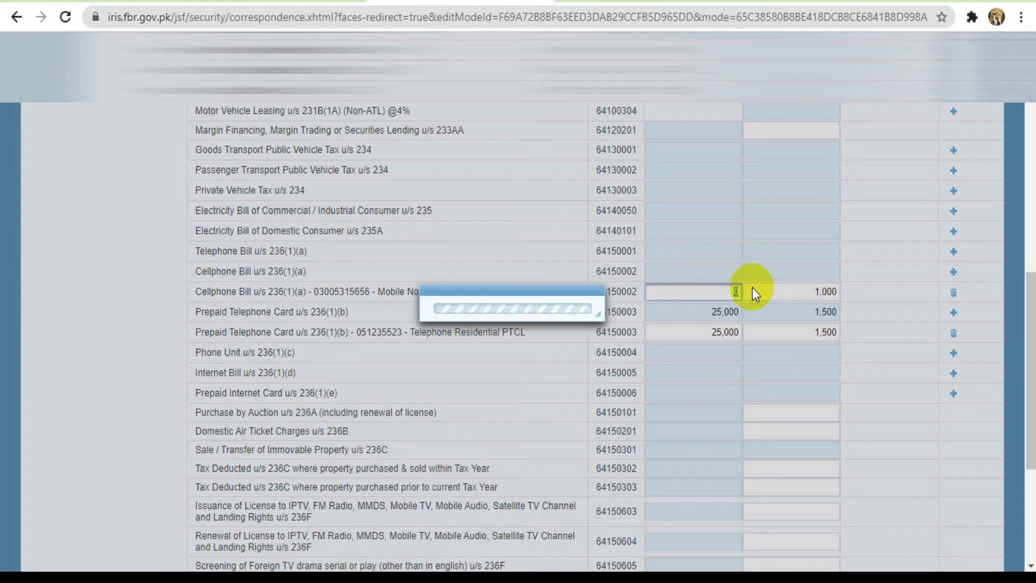
pyautogui.write('120000')
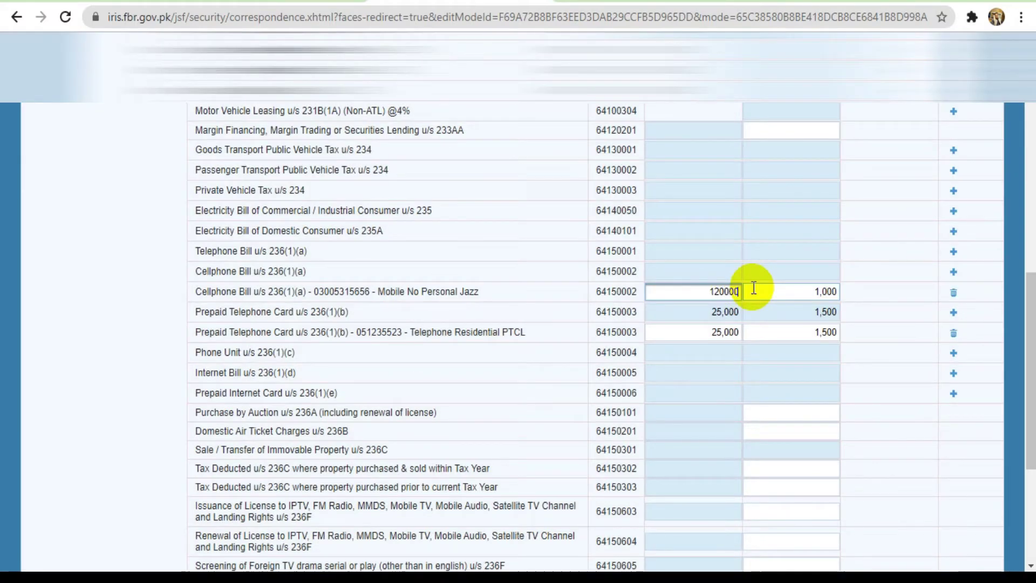
pyautogui.click(780, 397)
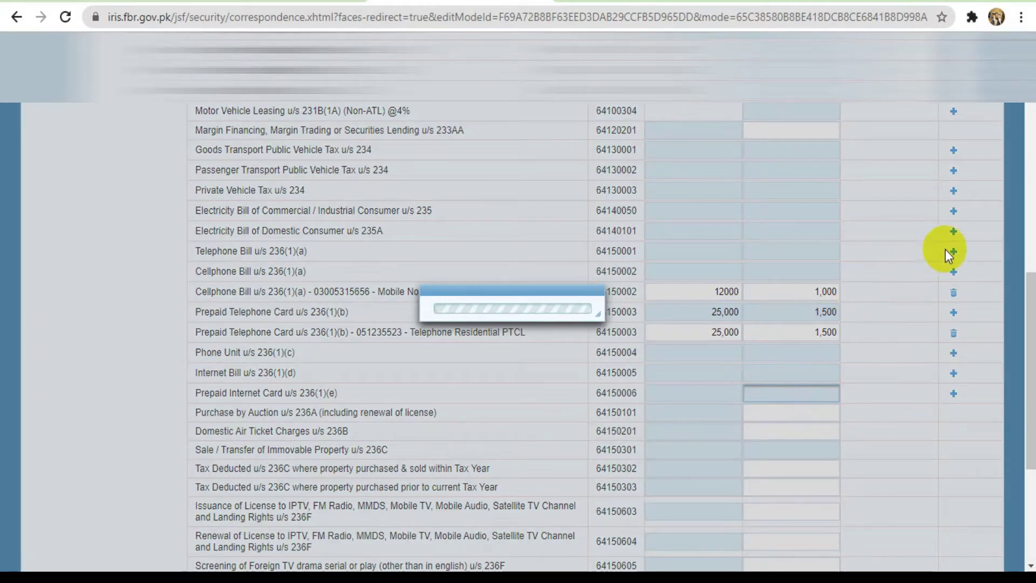
pyautogui.moveTo(1026, 294); pyautogui.dragTo(1026, 123)
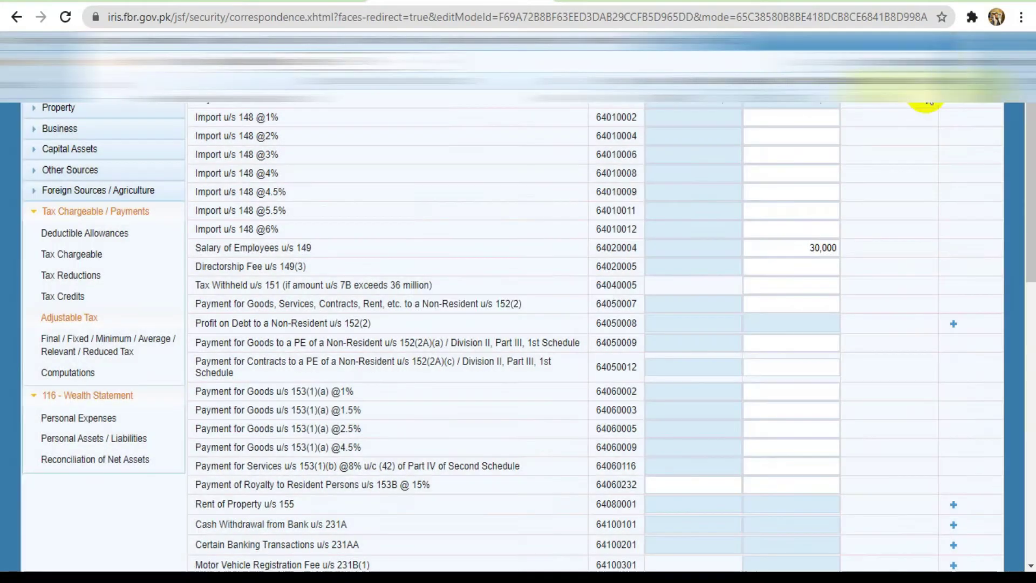
pyautogui.moveTo(1030, 151); pyautogui.dragTo(1030, 189)
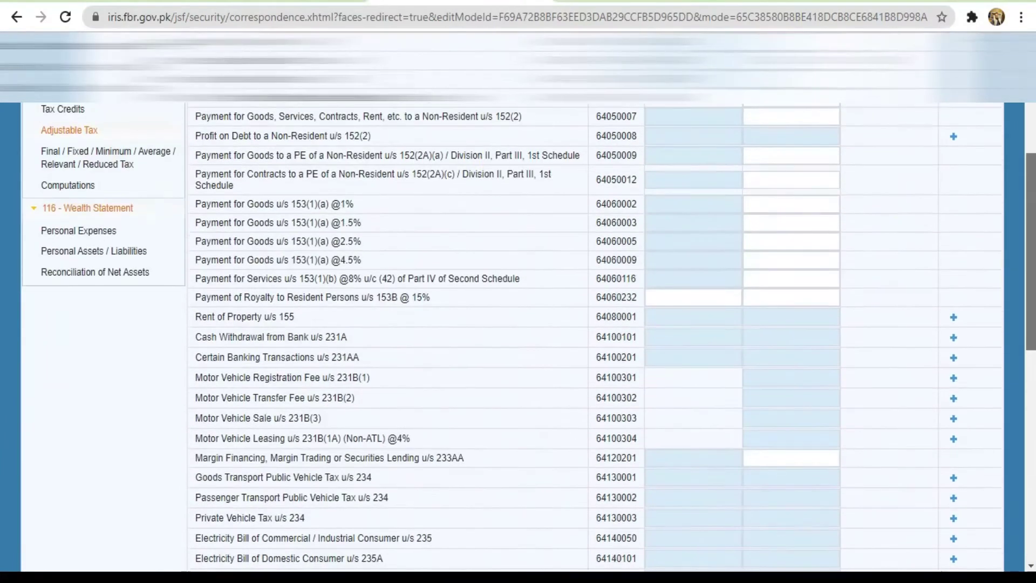
pyautogui.moveTo(1030, 257); pyautogui.dragTo(1031, 226)
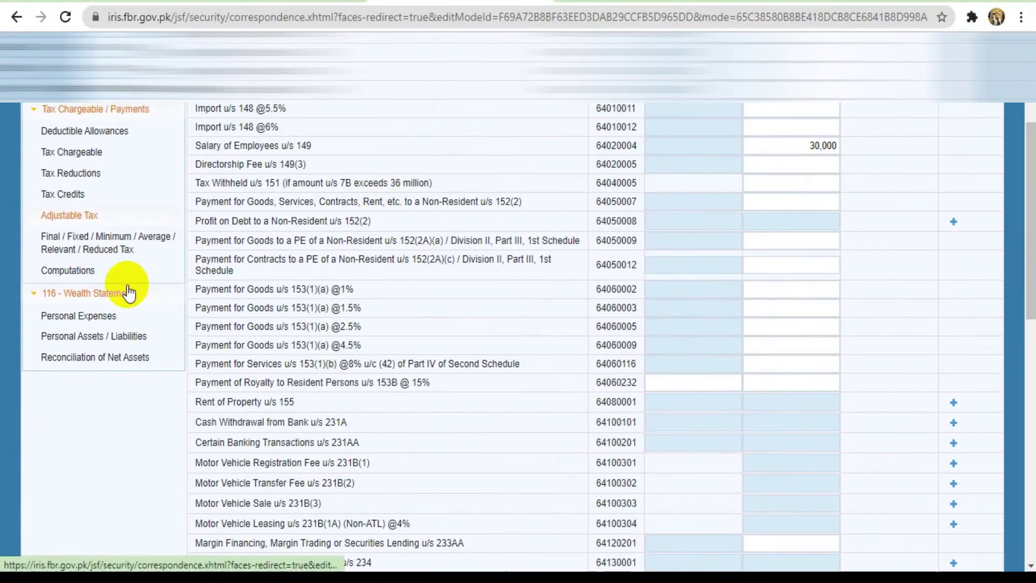
# Recalculate the Computations, showing withholding tax 32,500, refundable tax 10,000 and chargeable tax 22,500
pyautogui.click(63, 276)
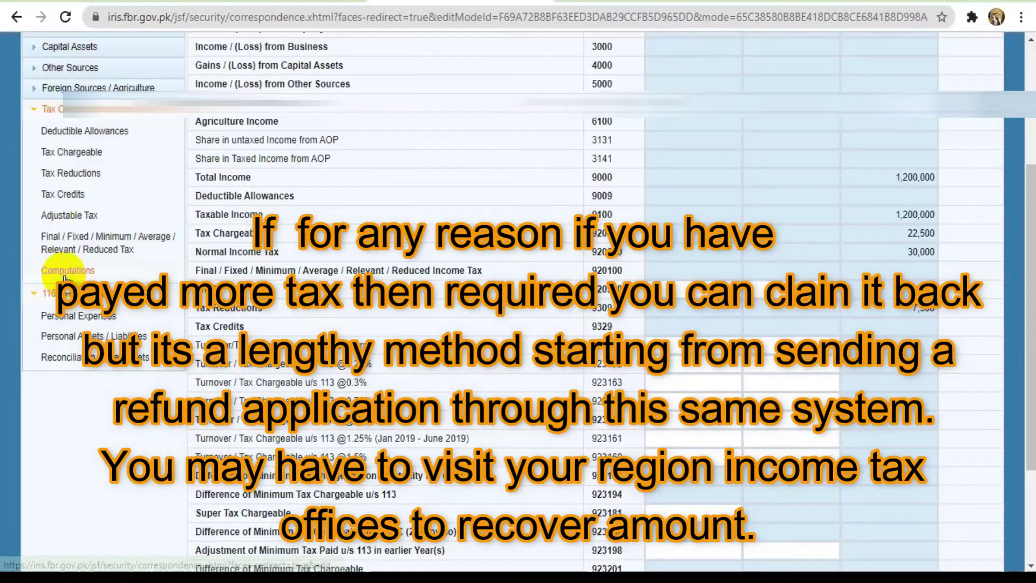
pyautogui.scroll(4, 863, 135)
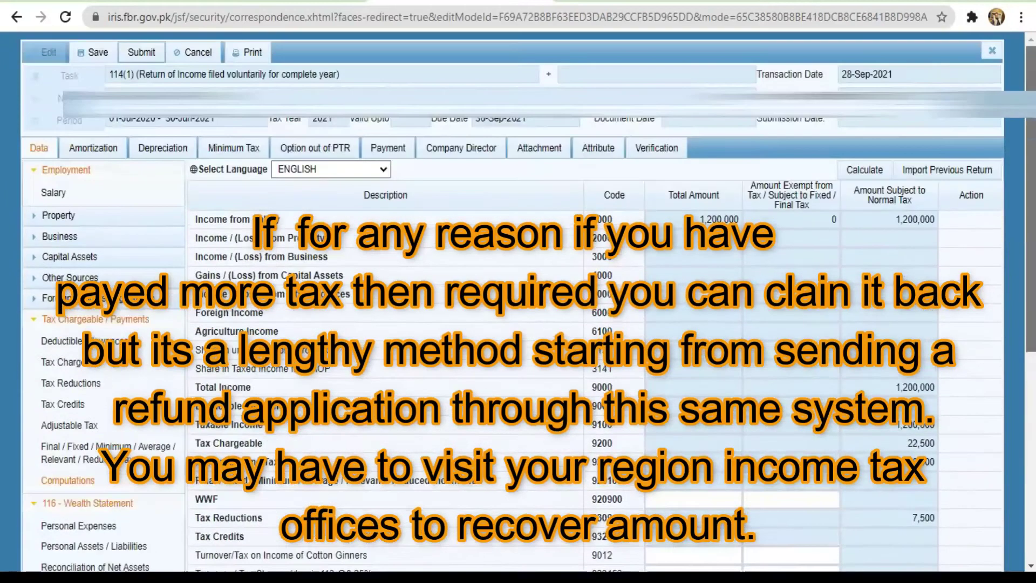
pyautogui.click(864, 171)
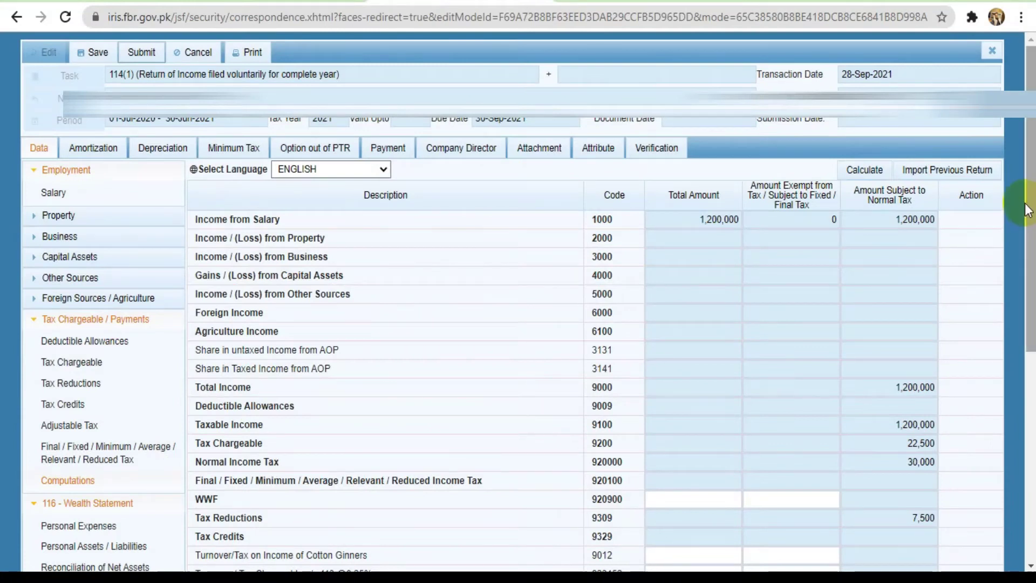
pyautogui.scroll(-7, 1032, 222)
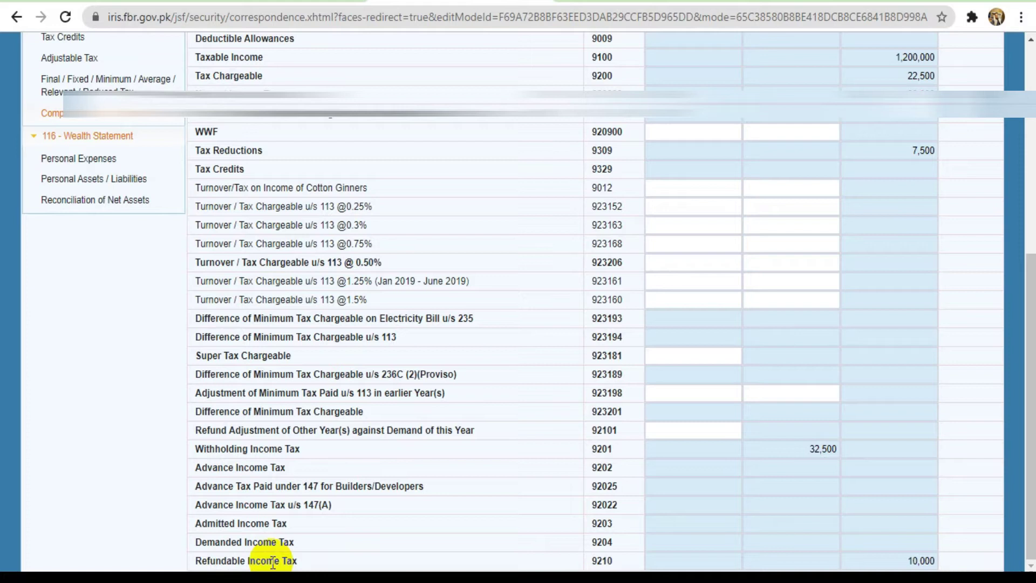
# In Personal Expenses, enter Rent 100,000, Vehicle Running 50,000 and Electricity 50,000
pyautogui.click(90, 168)
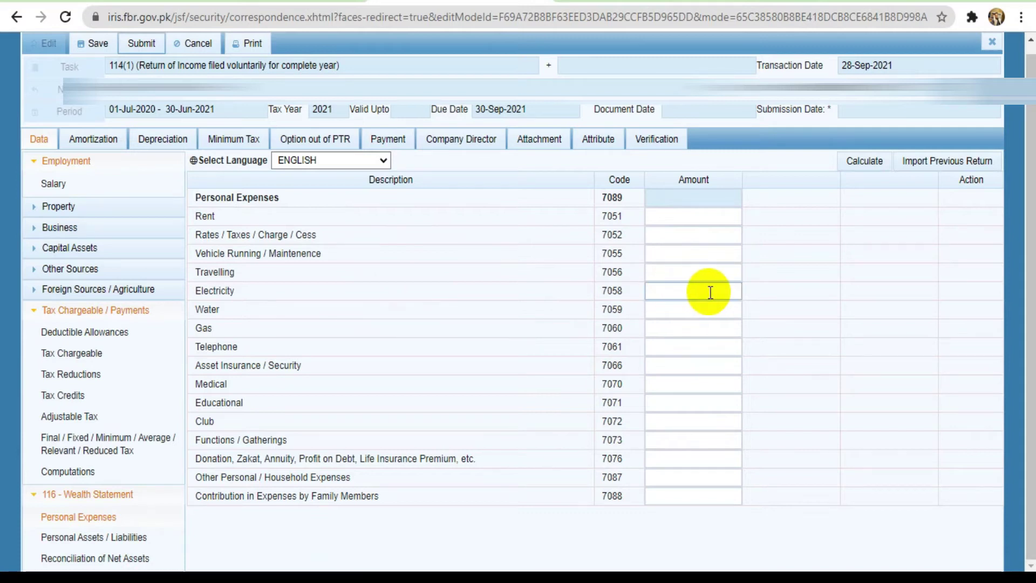
pyautogui.click(701, 218)
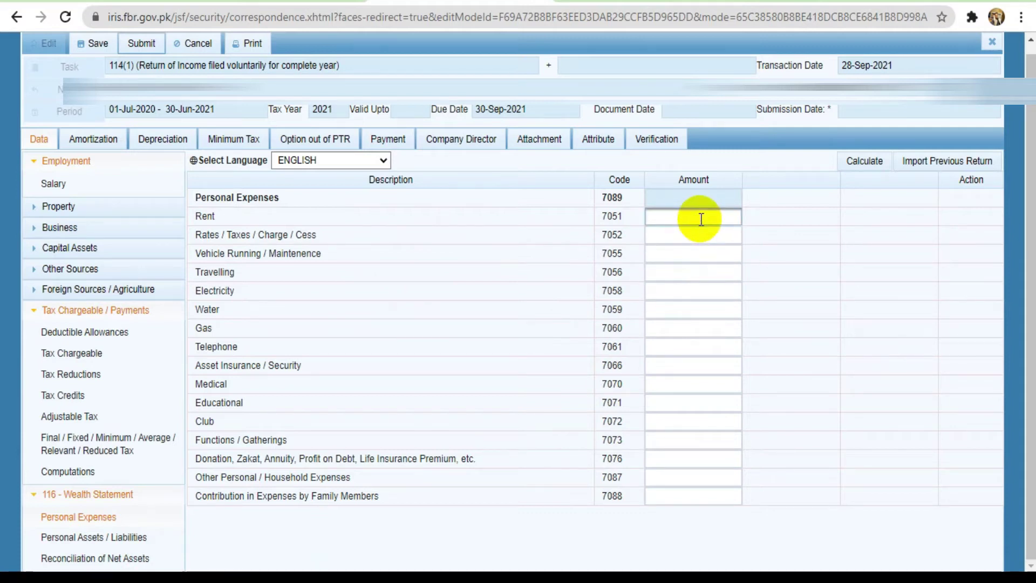
pyautogui.write('100000')
pyautogui.click(686, 259)
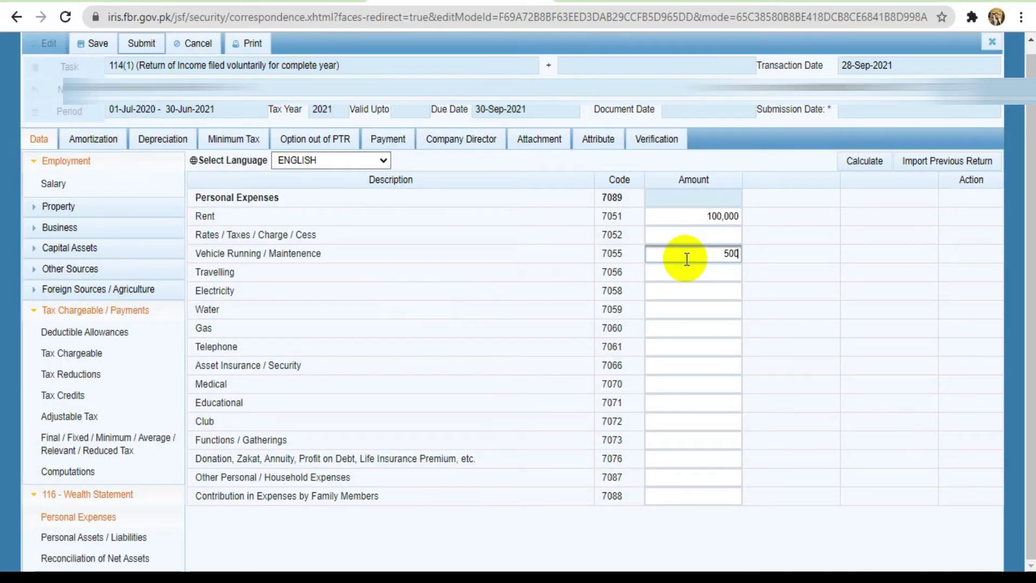
pyautogui.click(680, 293)
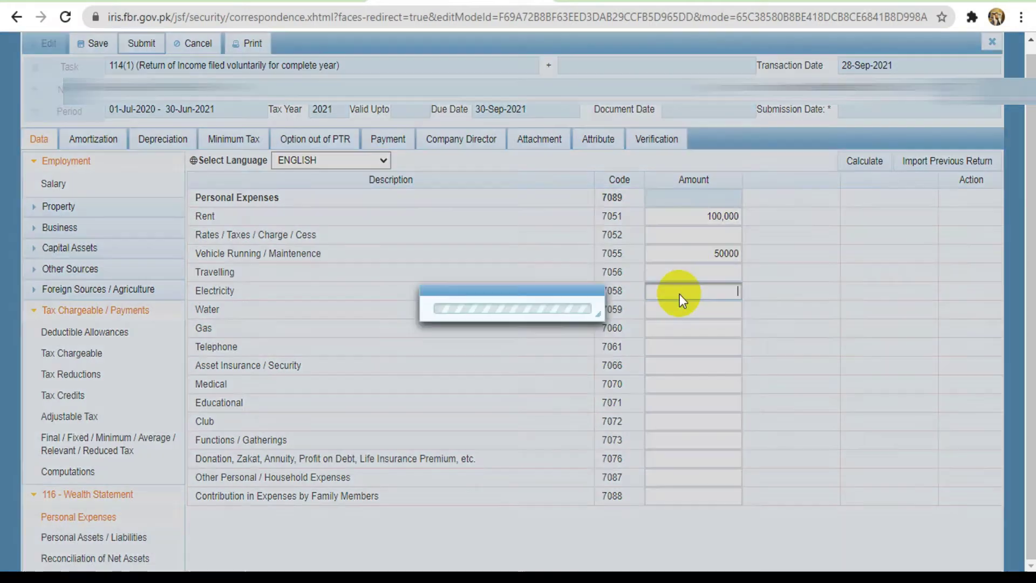
pyautogui.write('555')
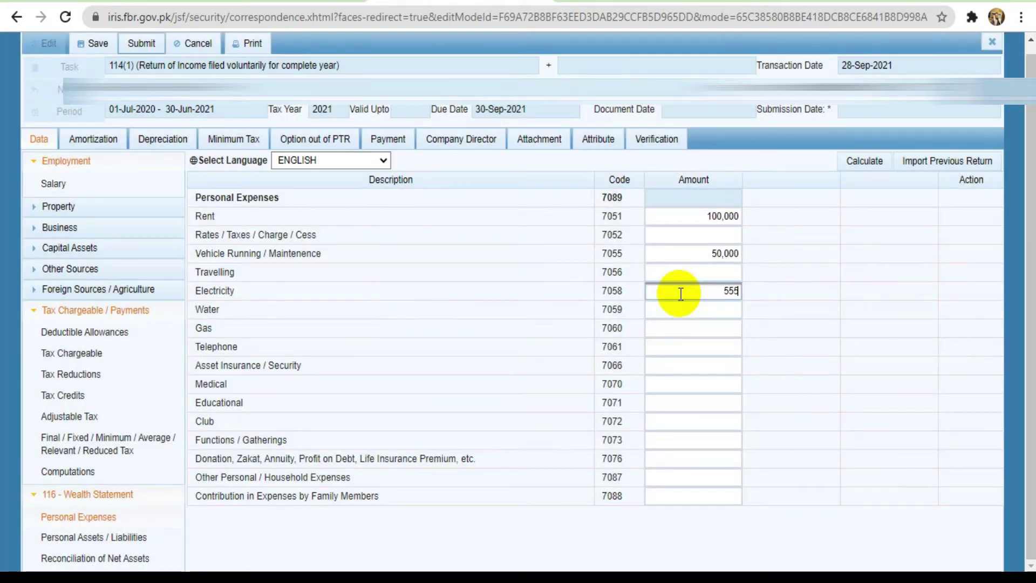
pyautogui.press('BackSpace')
pyautogui.press('BackSpace')
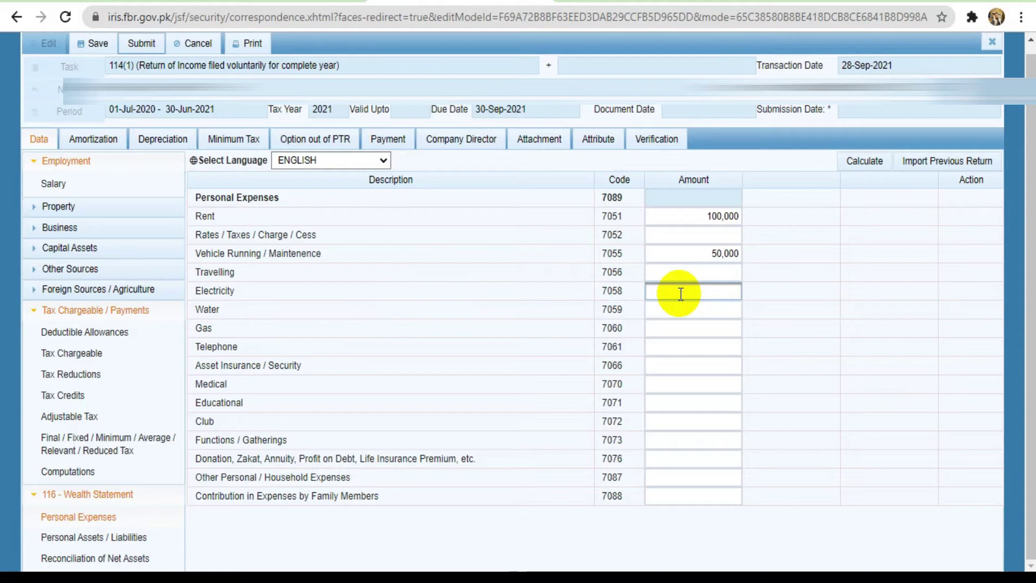
pyautogui.write('250')
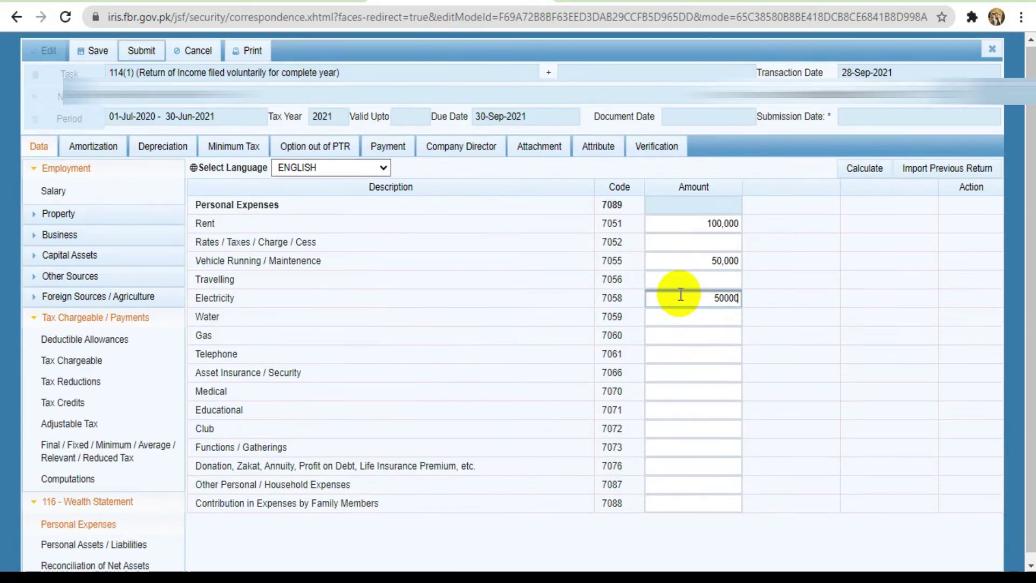
# Enter the Water amount, Gas 15,000, Telephone 15,000 and Medical 10,000
pyautogui.click(702, 311)
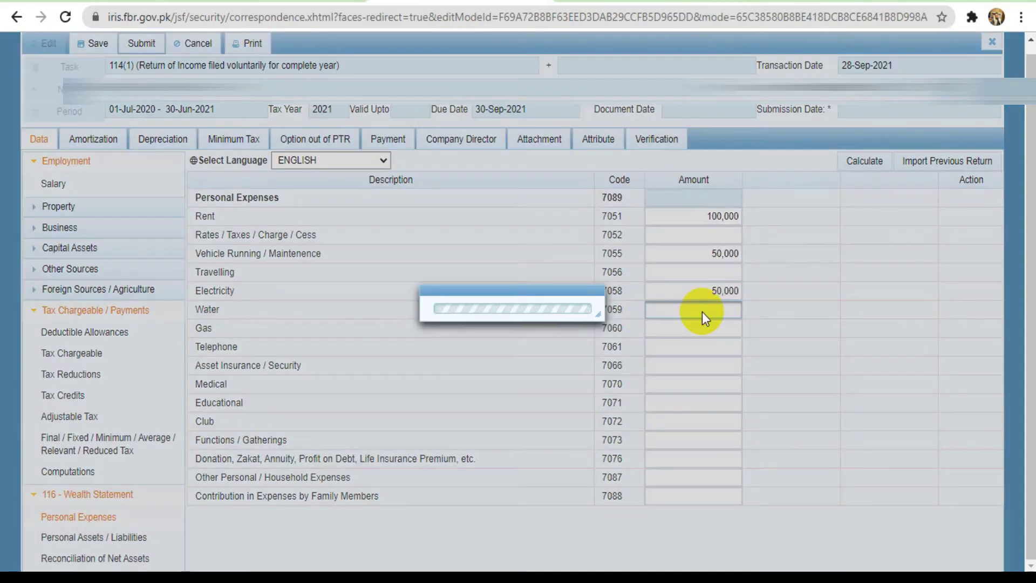
pyautogui.write('100000')
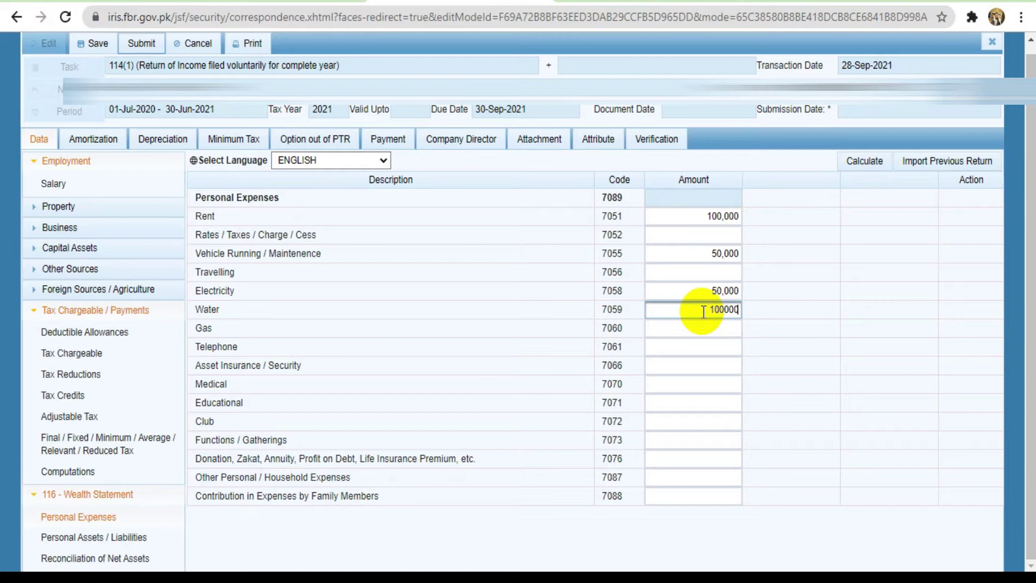
pyautogui.doubleClick(709, 312)
pyautogui.press('BackSpace')
pyautogui.write('15')
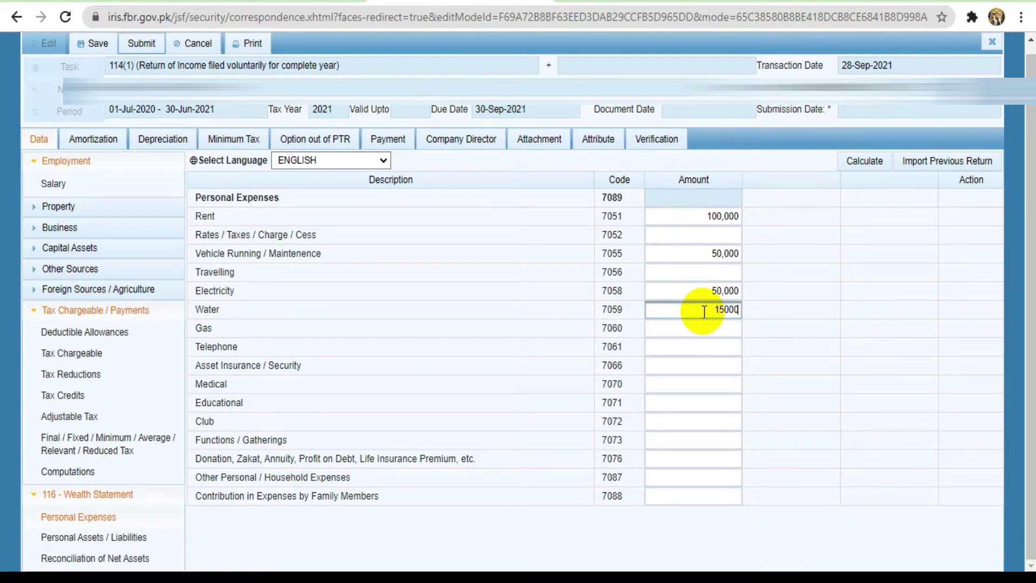
pyautogui.click(724, 330)
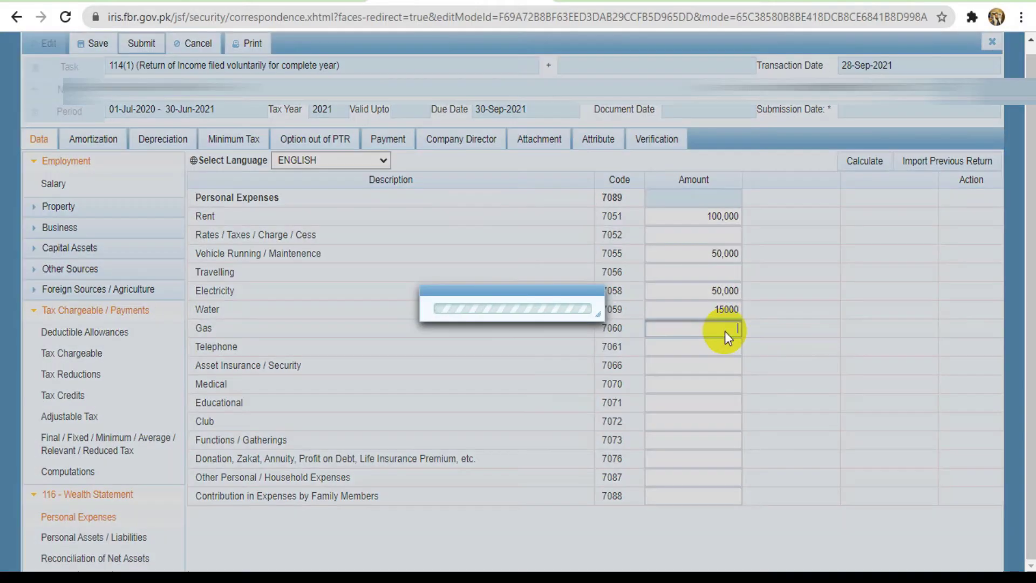
pyautogui.write('15000')
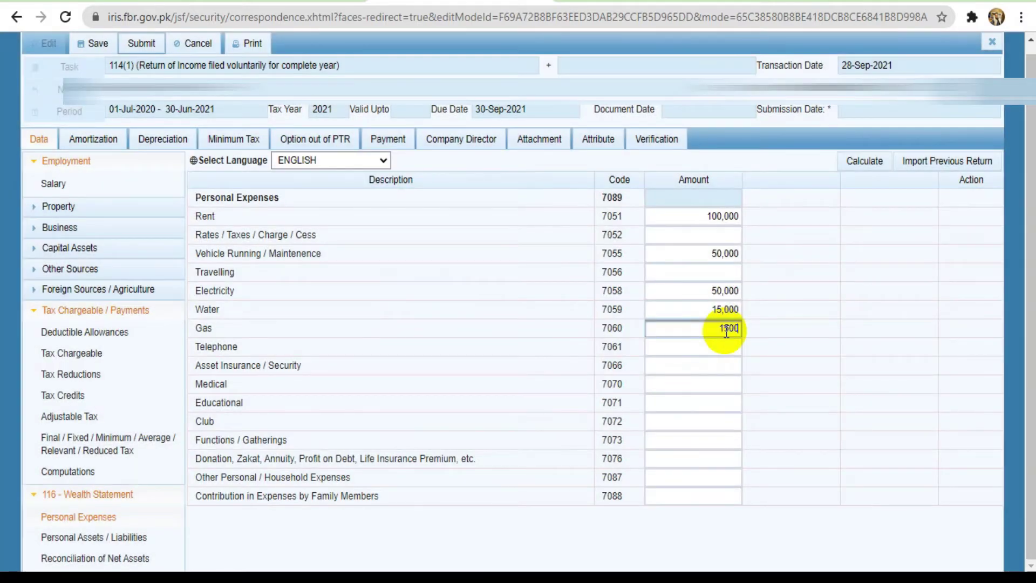
pyautogui.click(722, 349)
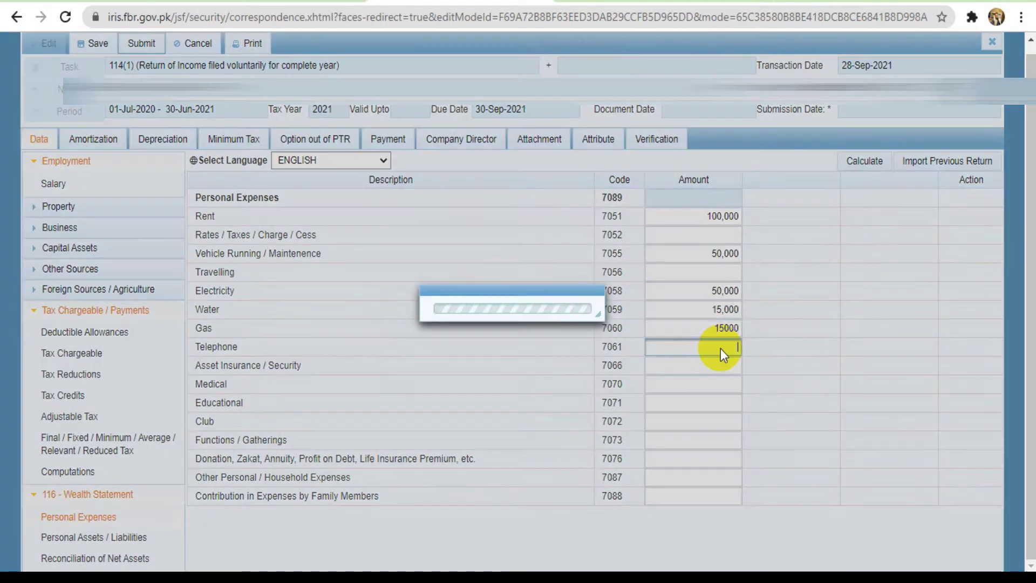
pyautogui.write('15000')
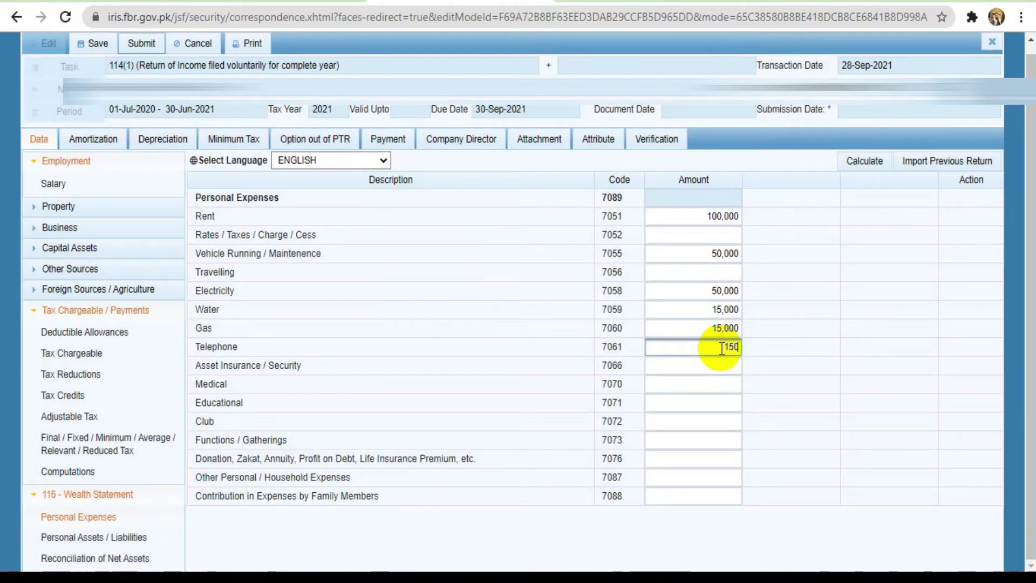
pyautogui.click(707, 367)
pyautogui.click(700, 382)
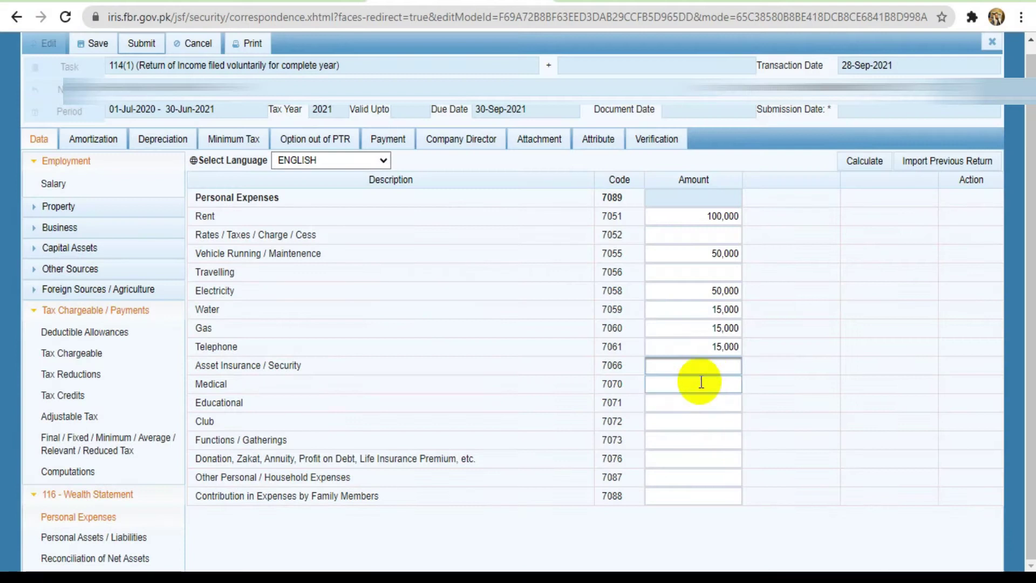
pyautogui.write('10000')
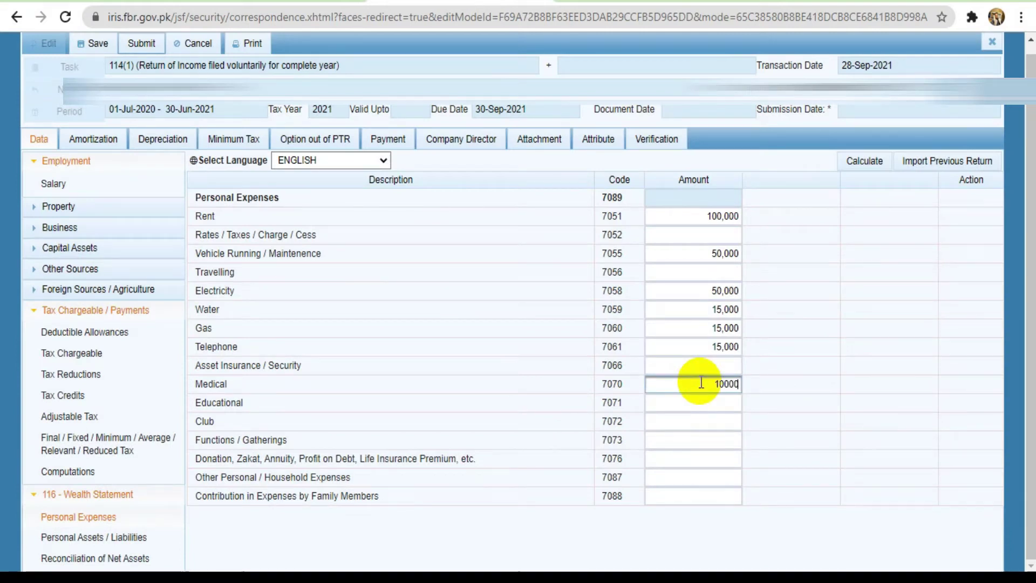
# Enter Educational 50,000 and Functions / Gatherings 10,000
pyautogui.click(703, 407)
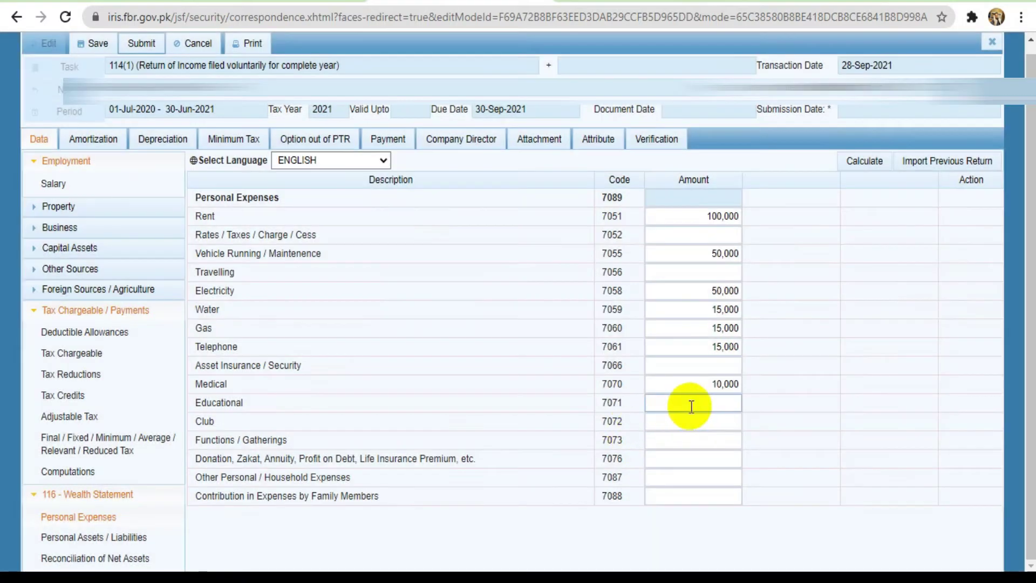
pyautogui.click(692, 407)
pyautogui.write('50000')
pyautogui.click(720, 442)
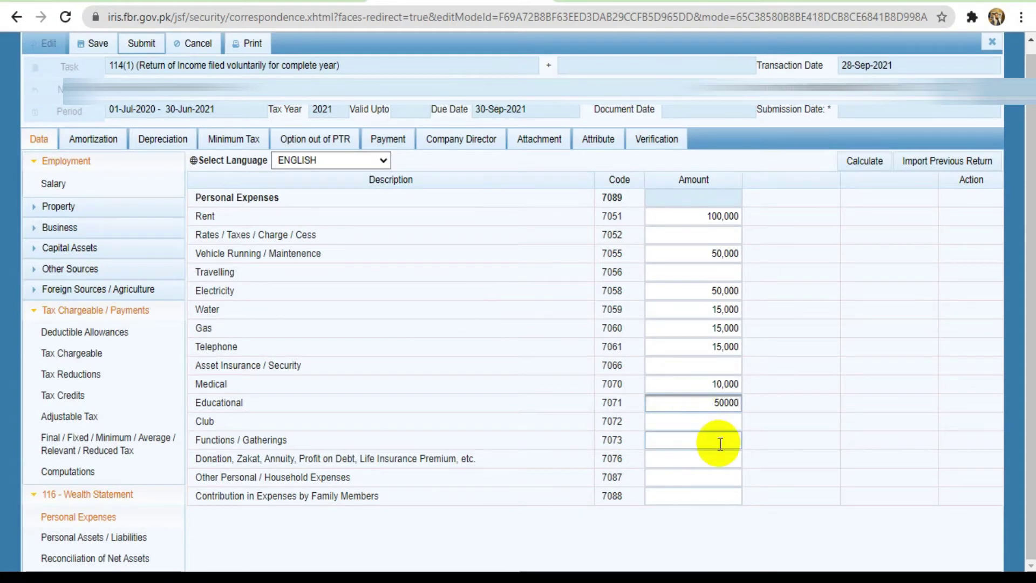
pyautogui.write('10000')
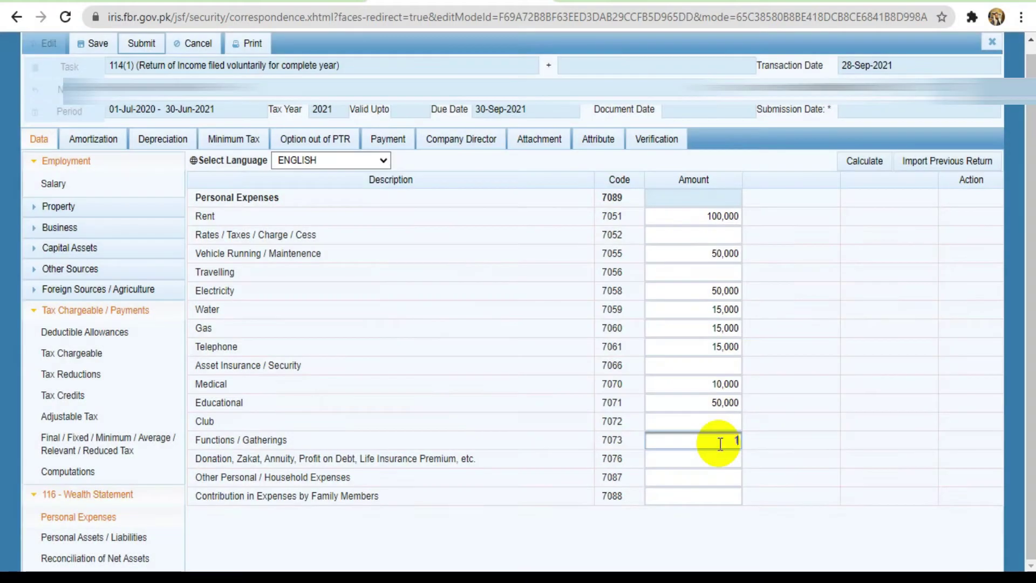
pyautogui.click(683, 490)
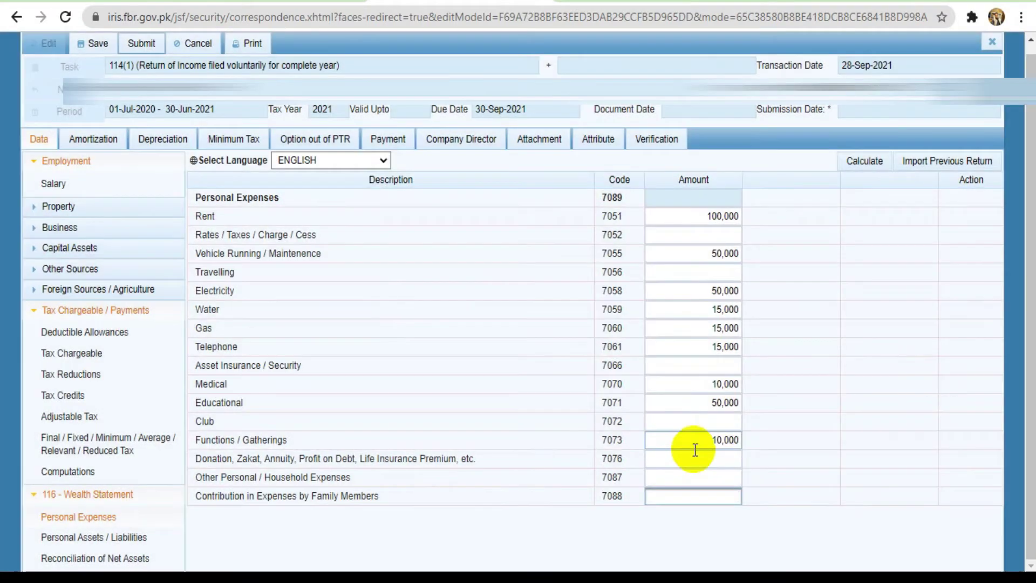
pyautogui.click(696, 448)
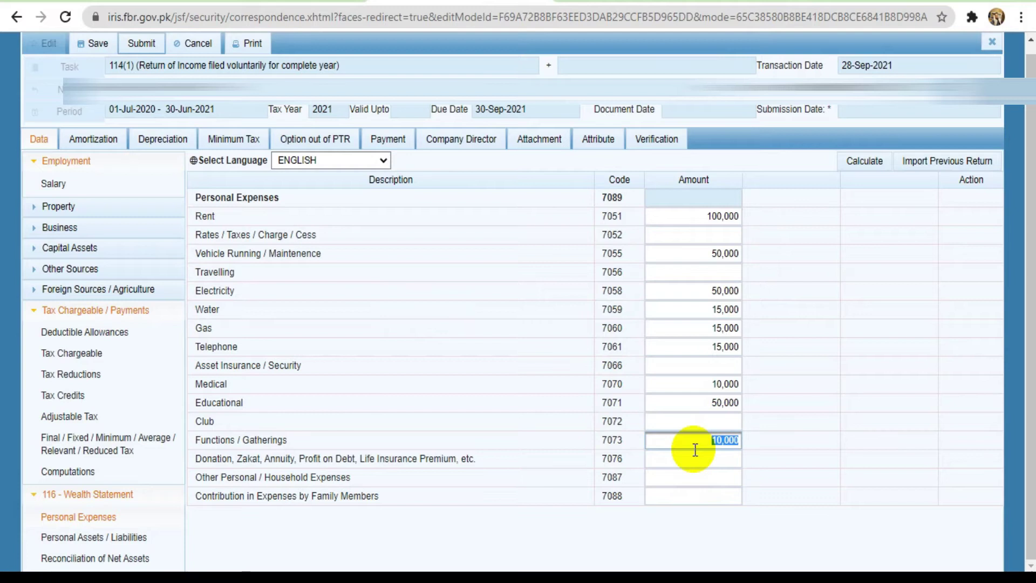
# Enter donations 30,000 (7076) and household expenses 50,000 (7087), recalculating the total to 395,000
pyautogui.click(696, 457)
pyautogui.write('30000')
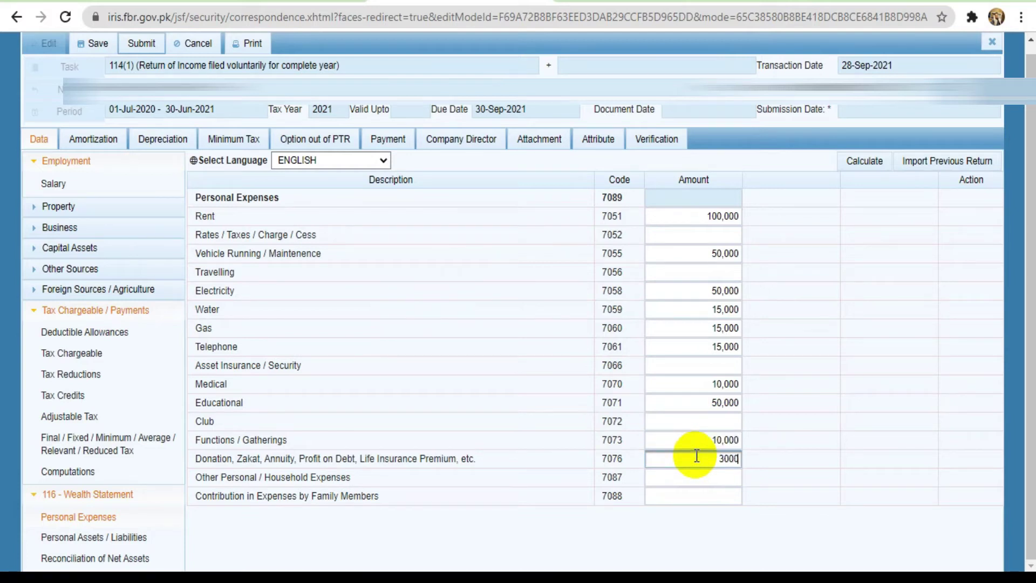
pyautogui.click(696, 470)
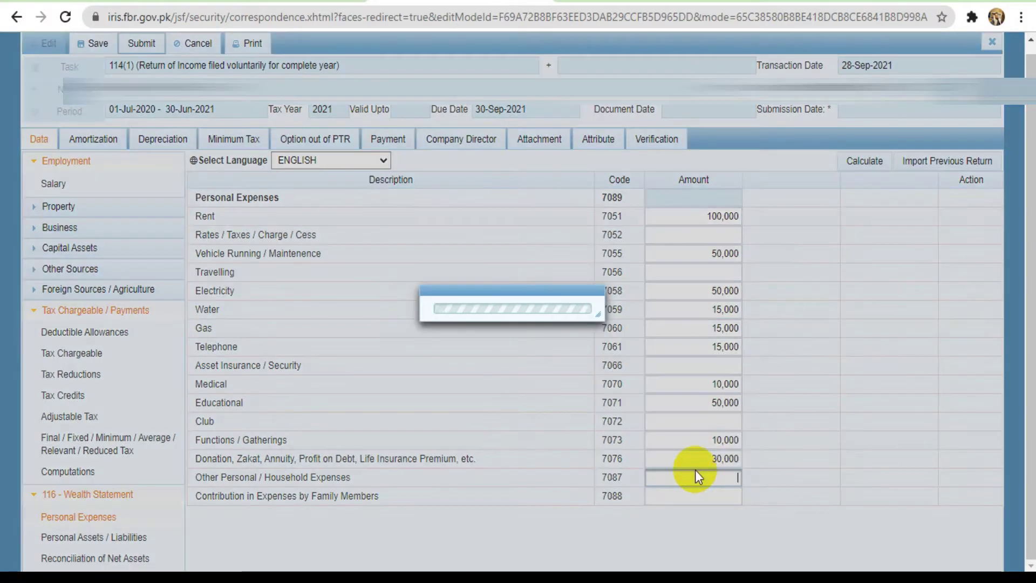
pyautogui.write('50000')
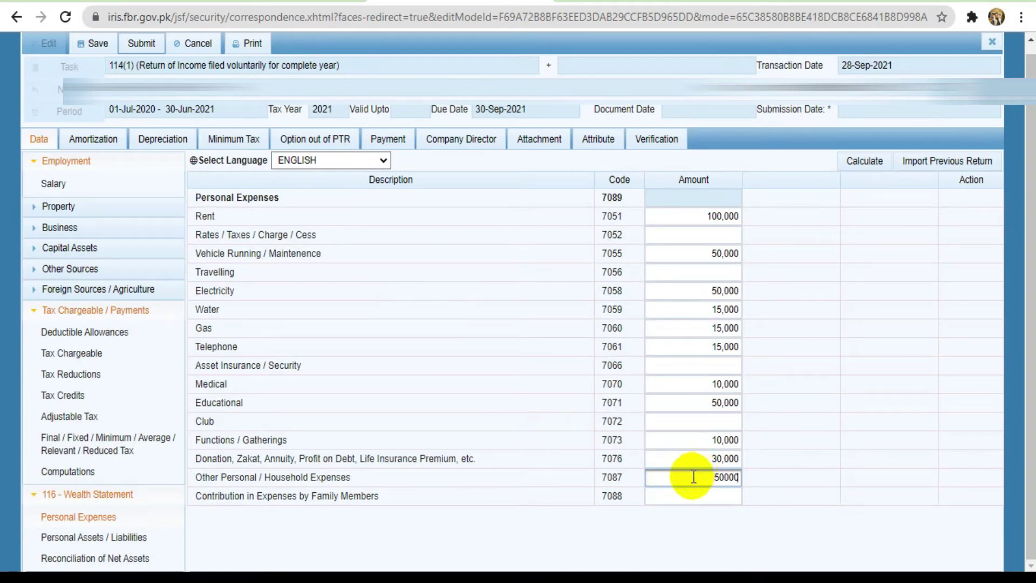
pyautogui.click(695, 496)
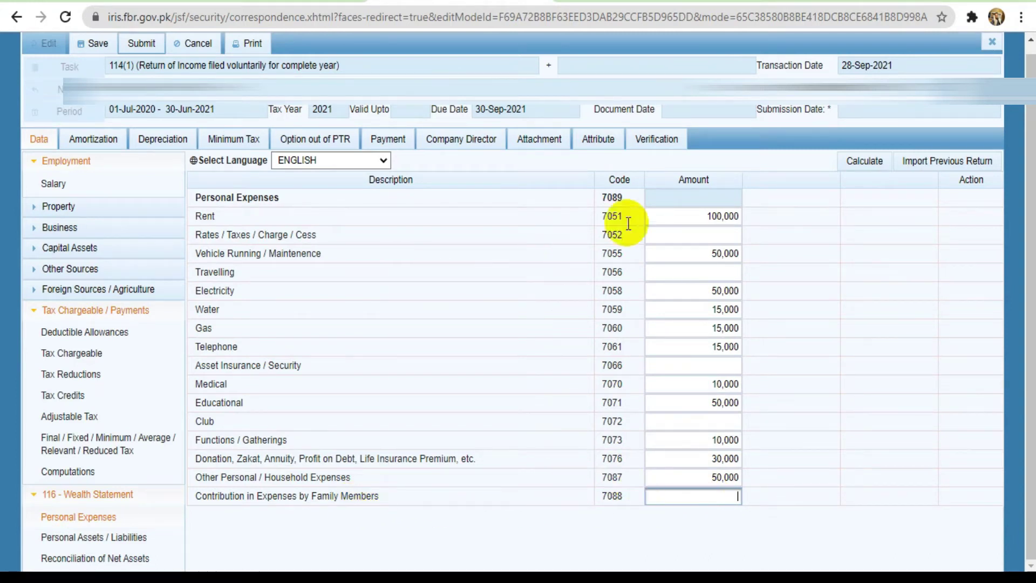
pyautogui.click(865, 161)
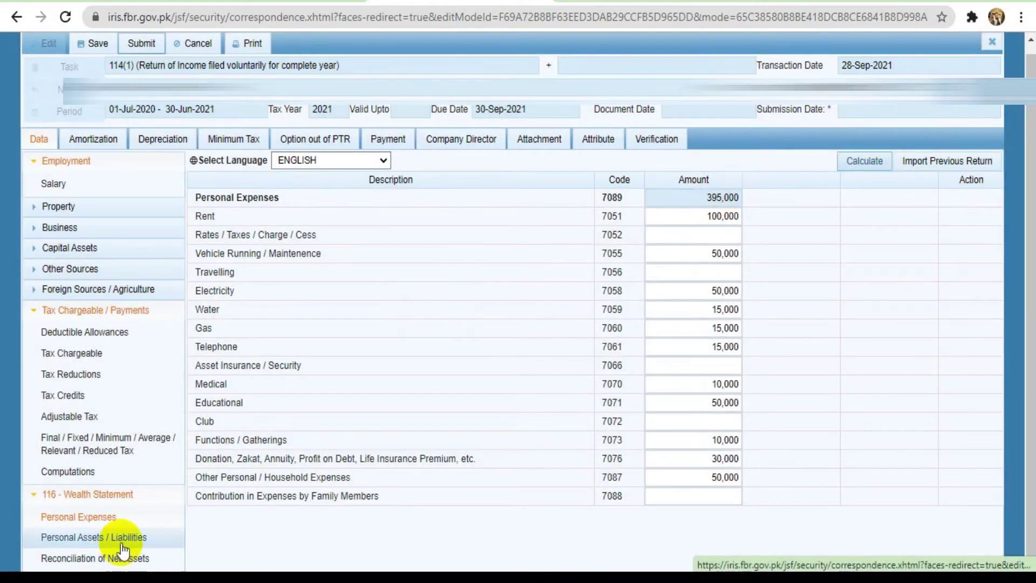
pyautogui.click(75, 537)
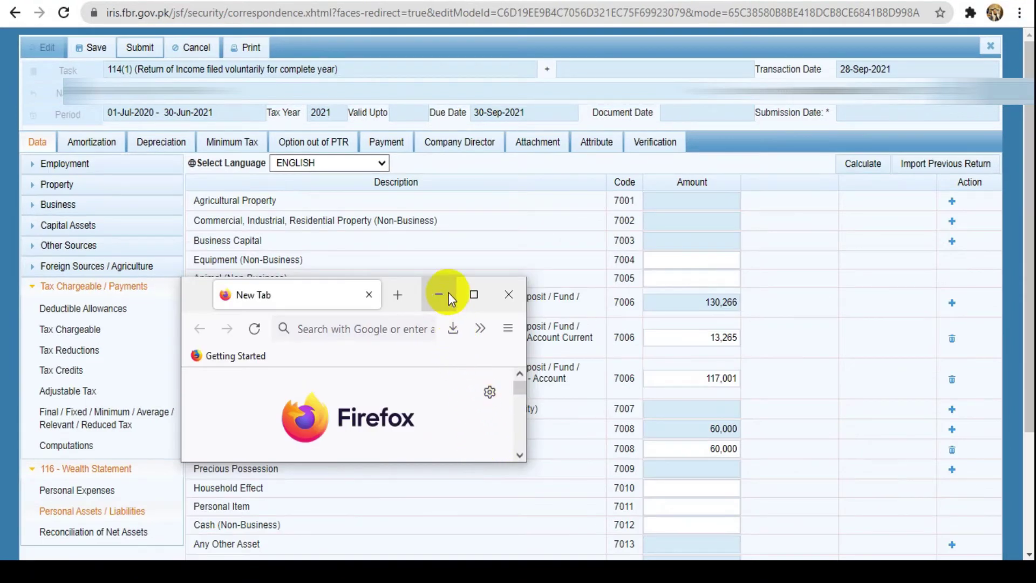
# Move the stray Firefox window aside, then open and cancel a new 7006 investment entry
pyautogui.moveTo(202, 285); pyautogui.dragTo(145, 289)
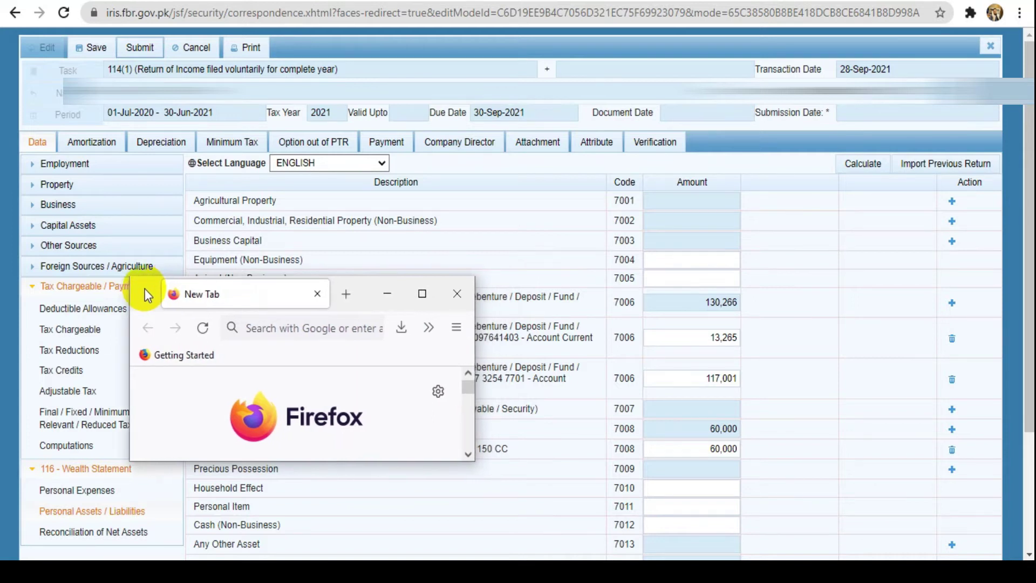
pyautogui.moveTo(145, 289); pyautogui.dragTo(154, 288)
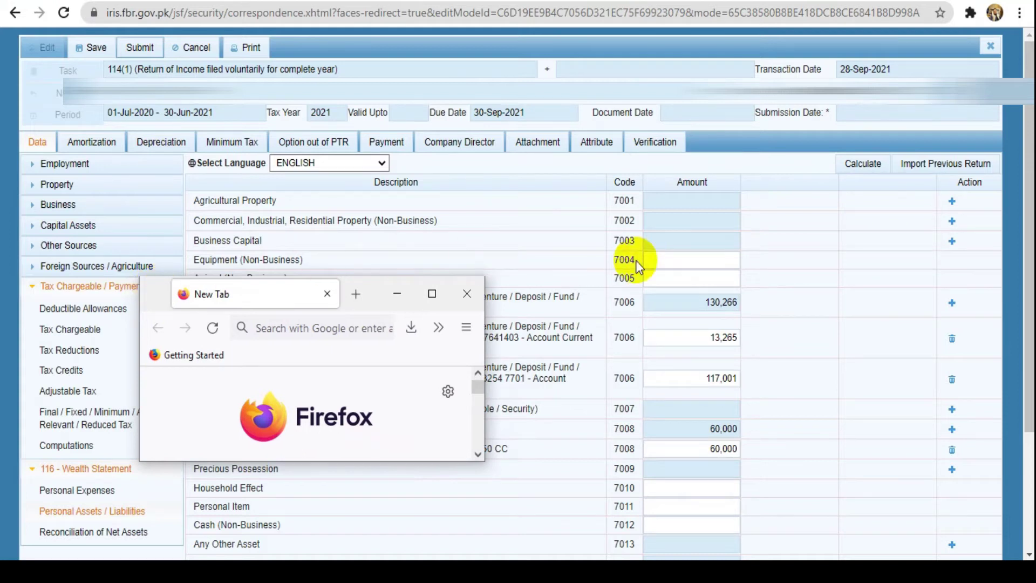
pyautogui.click(950, 304)
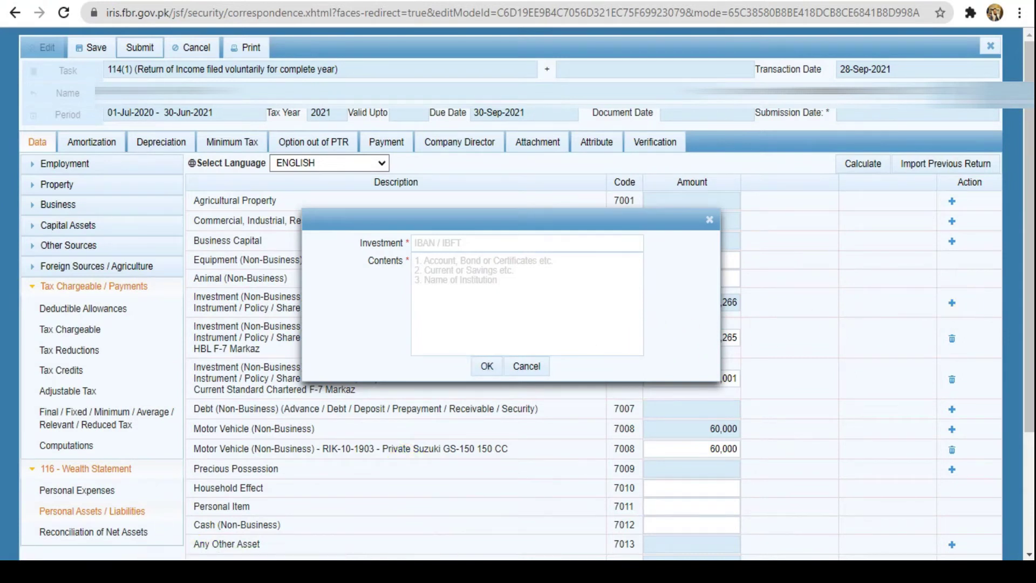
pyautogui.click(532, 300)
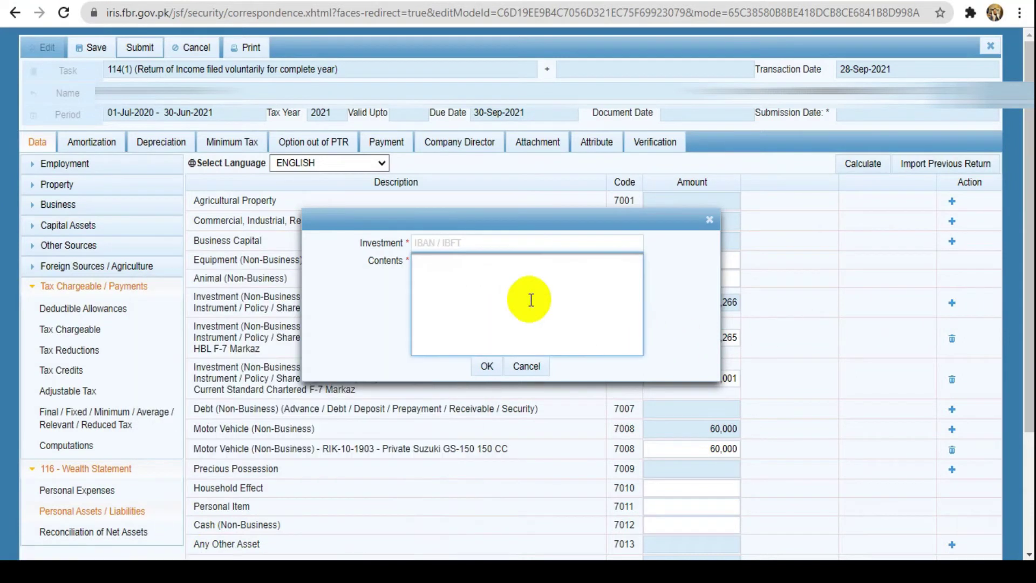
pyautogui.click(330, 336)
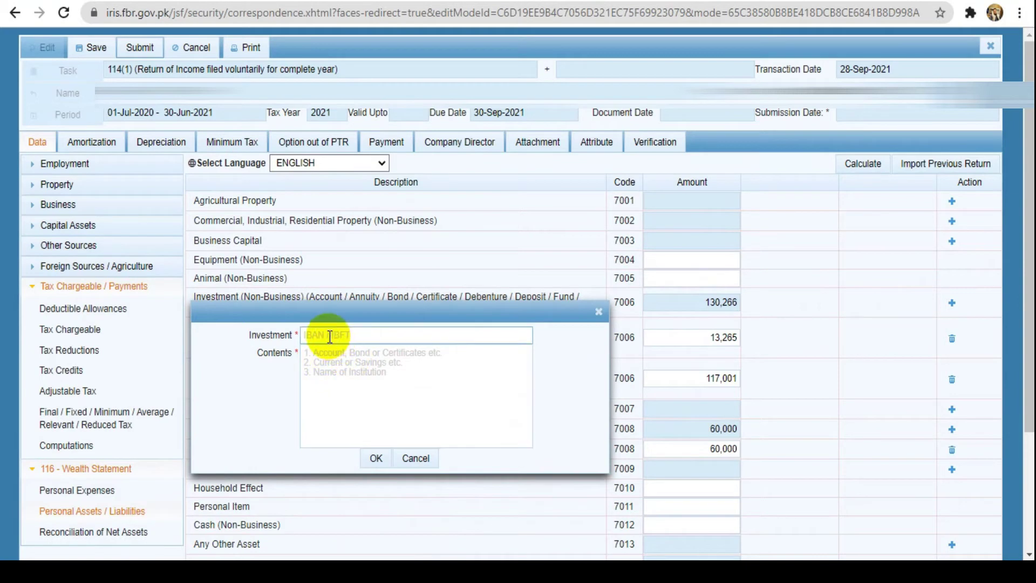
pyautogui.click(334, 364)
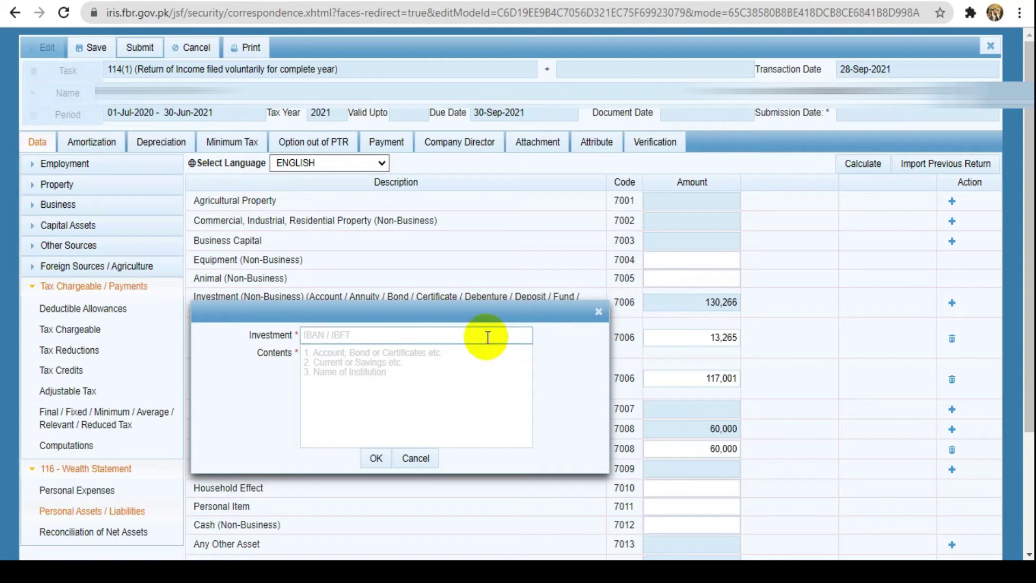
pyautogui.moveTo(475, 314); pyautogui.dragTo(475, 329)
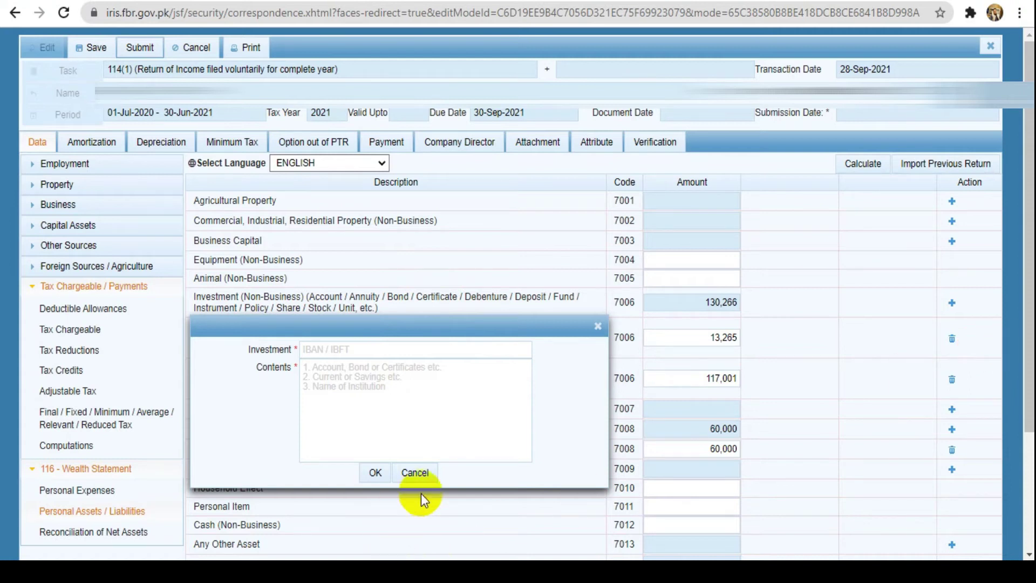
pyautogui.click(419, 473)
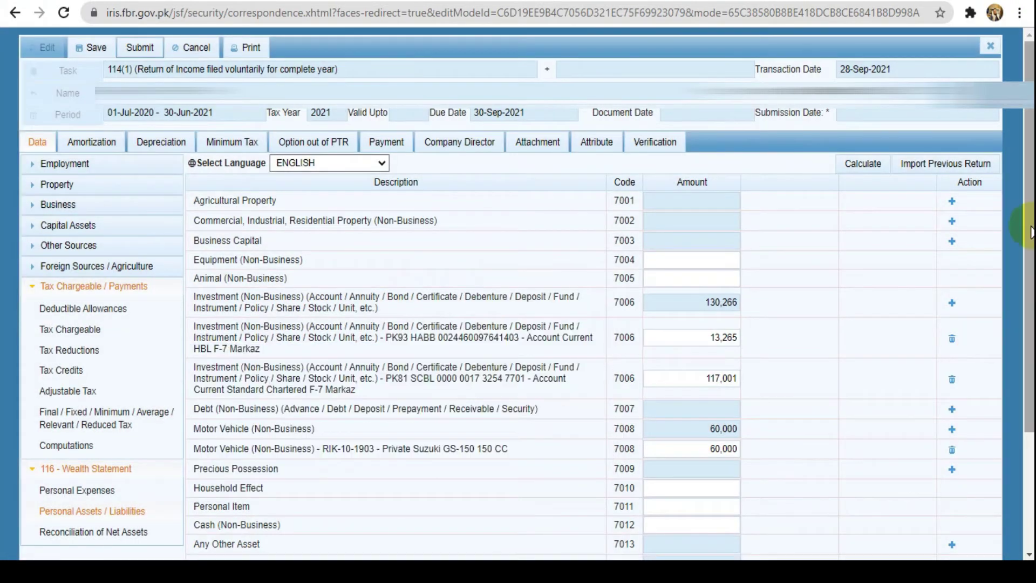
pyautogui.scroll(-3, 540, 297)
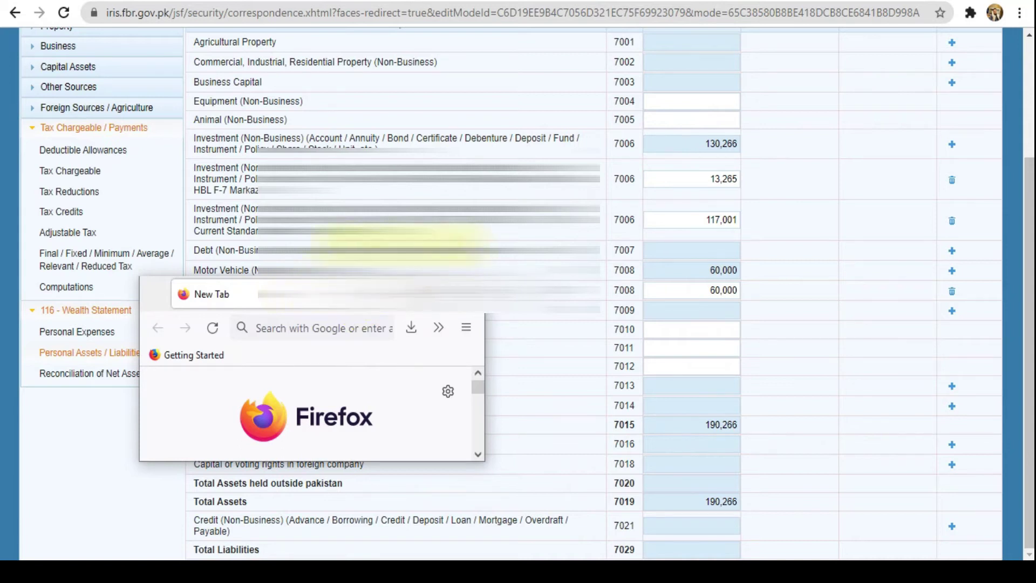
pyautogui.moveTo(448, 275); pyautogui.dragTo(483, 133)
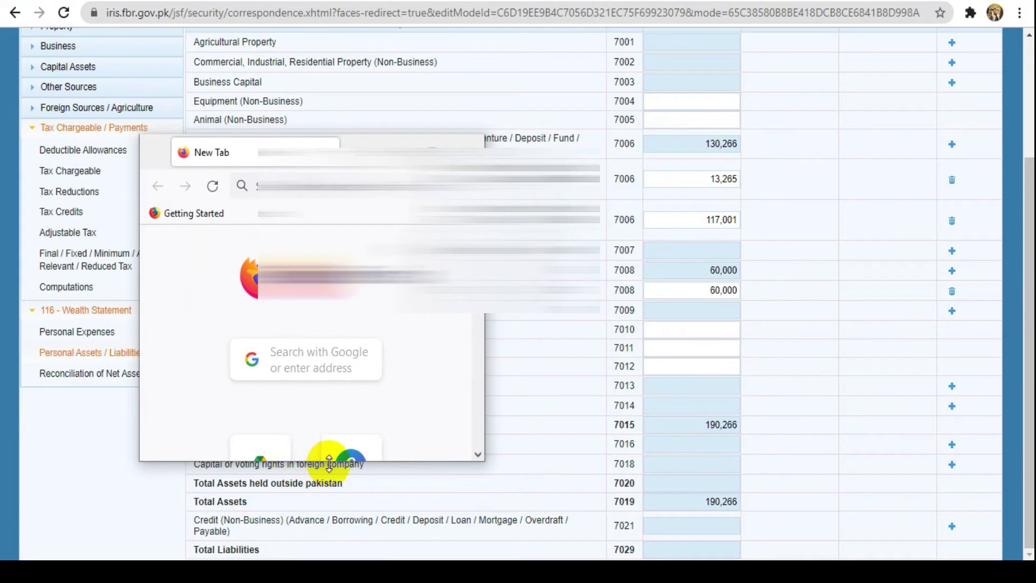
pyautogui.moveTo(334, 463); pyautogui.dragTo(356, 310)
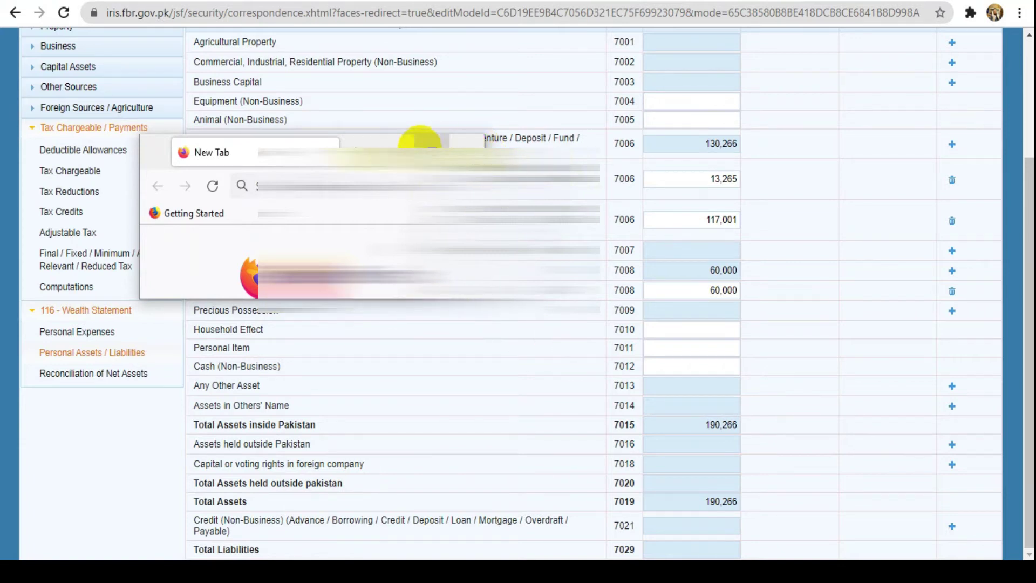
pyautogui.moveTo(374, 145); pyautogui.dragTo(379, 144)
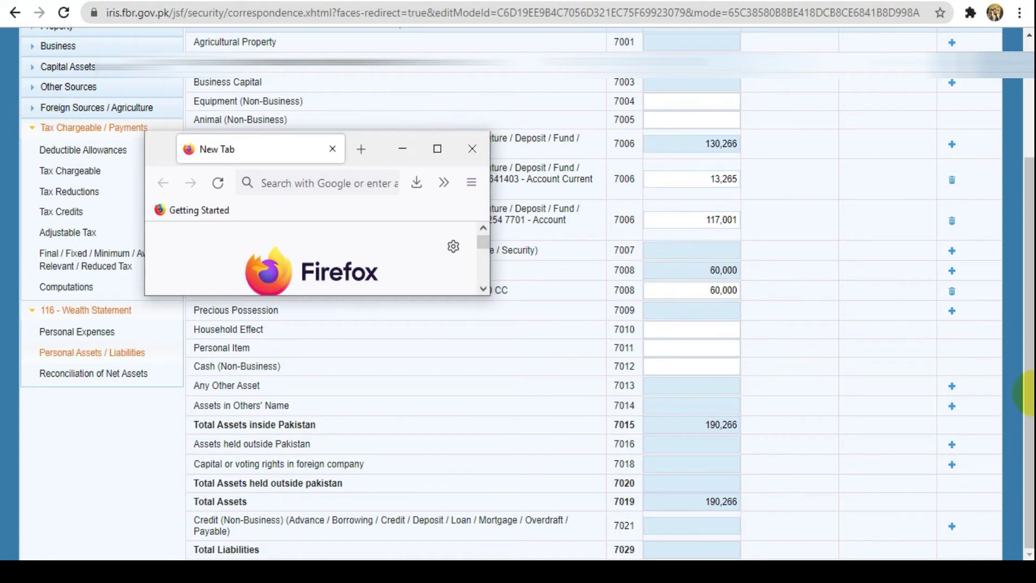
pyautogui.click(1032, 392)
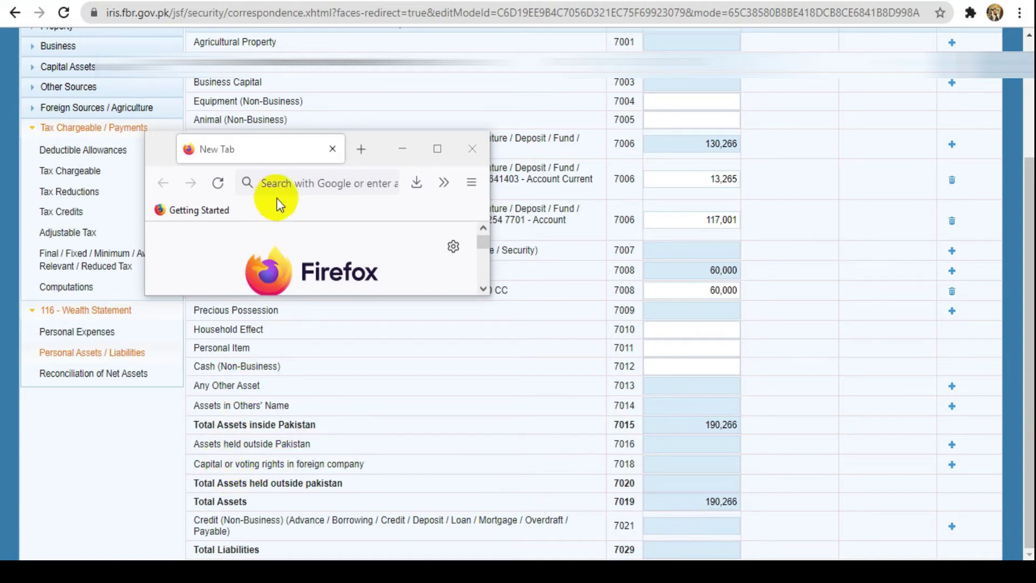
pyautogui.click(702, 318)
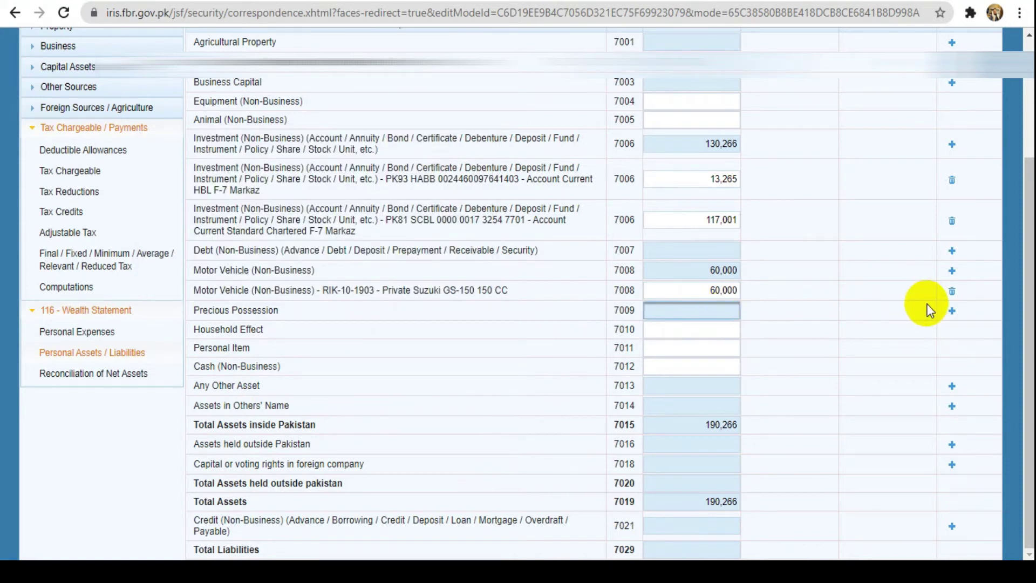
# Add a 7009 Precious Possession named 'Ornaments' with contents 'Gold'
pyautogui.click(950, 311)
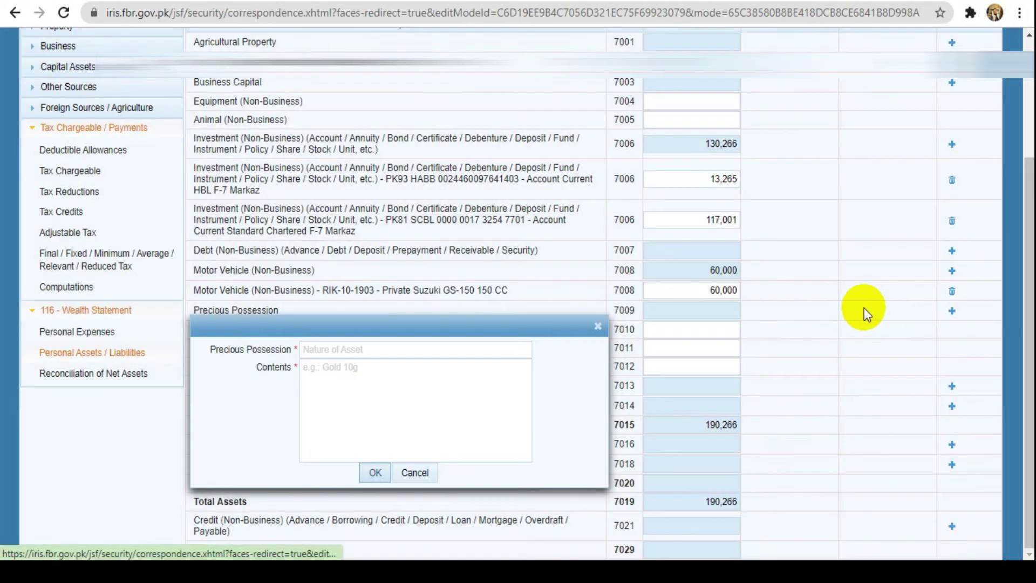
pyautogui.moveTo(458, 331); pyautogui.dragTo(469, 139)
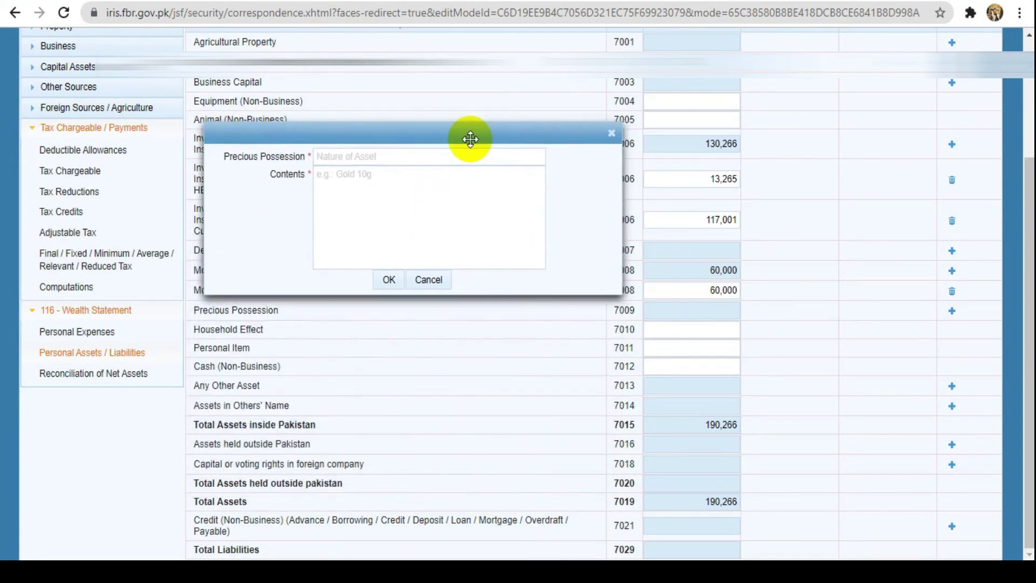
pyautogui.click(373, 153)
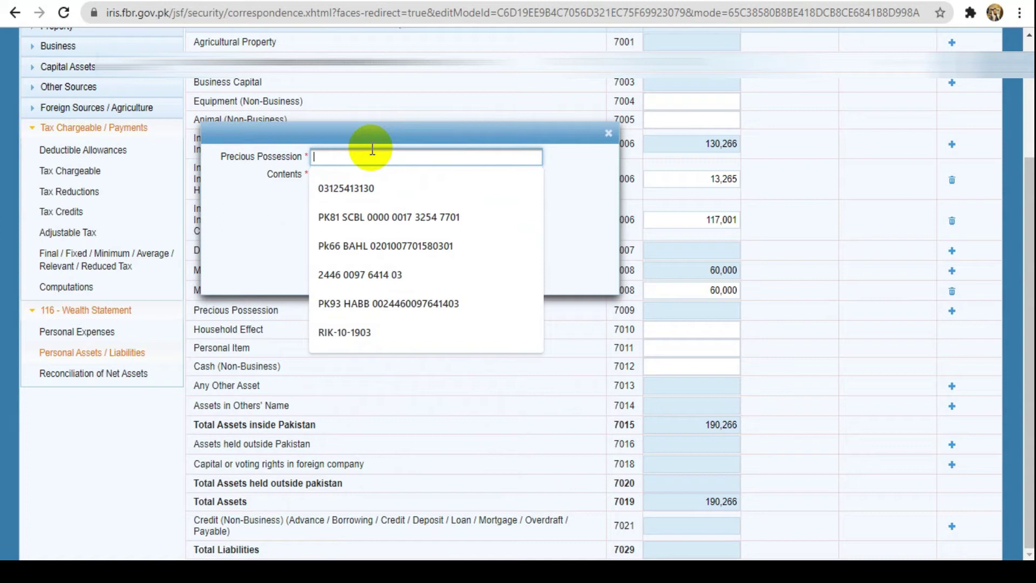
pyautogui.write('gold')
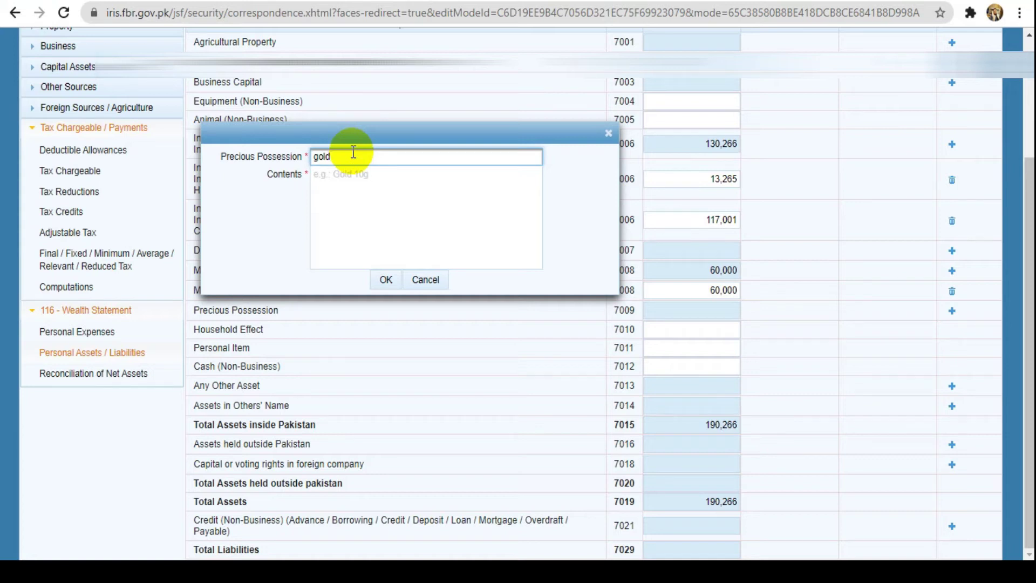
pyautogui.click(352, 182)
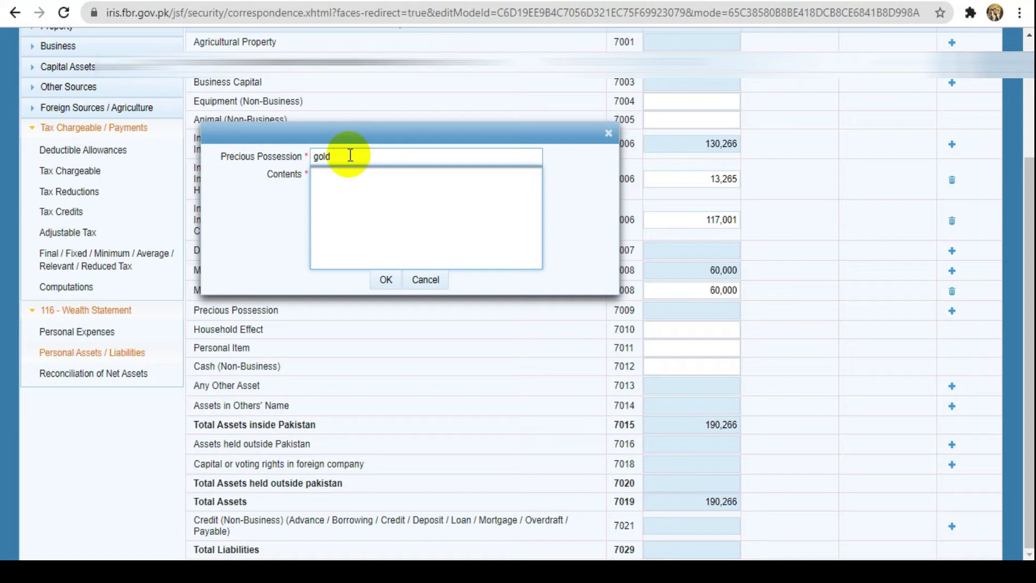
pyautogui.doubleClick(346, 156)
pyautogui.write('Or')
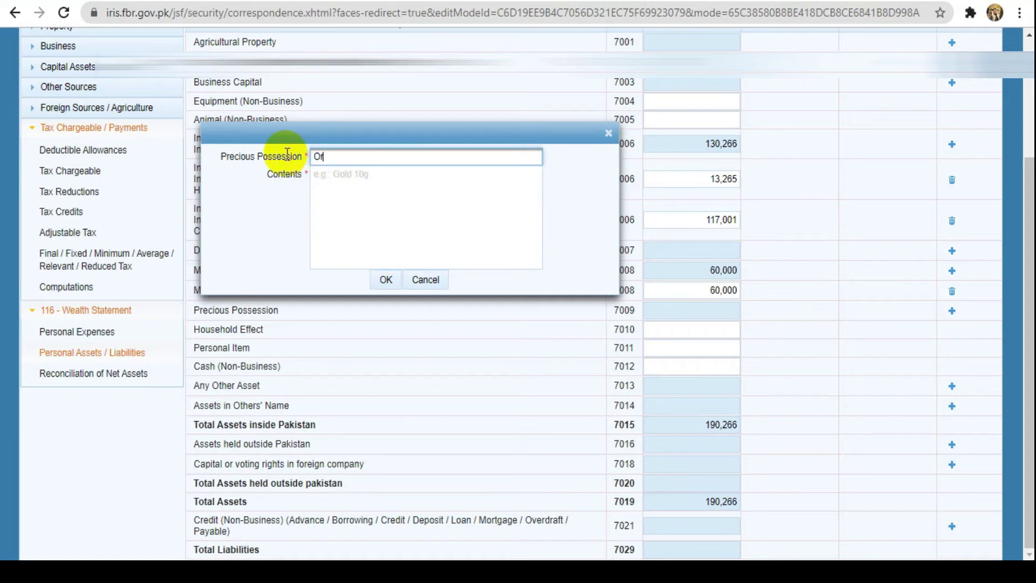
pyautogui.write('naments')
pyautogui.click(330, 173)
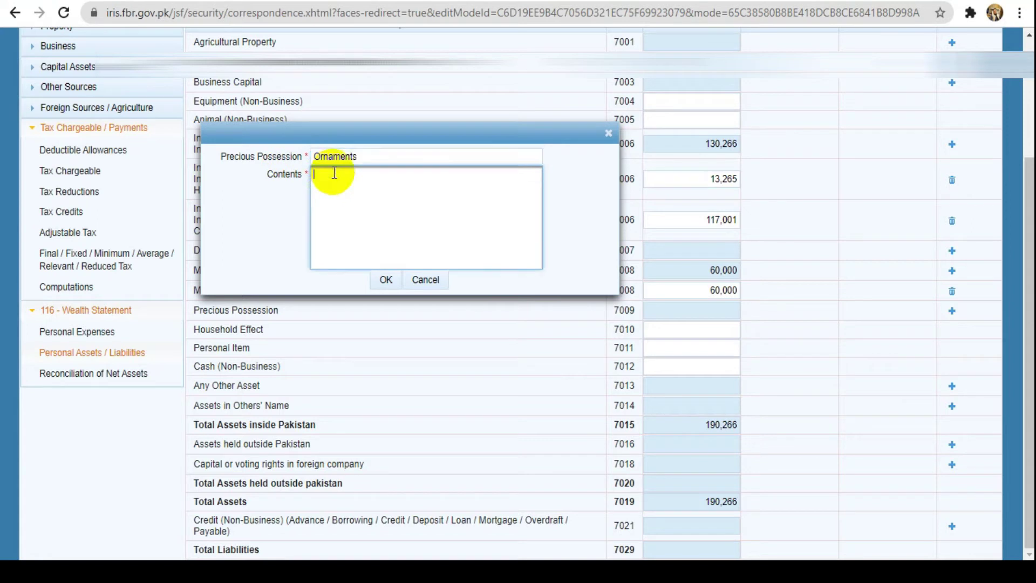
pyautogui.write('Gold')
pyautogui.click(387, 282)
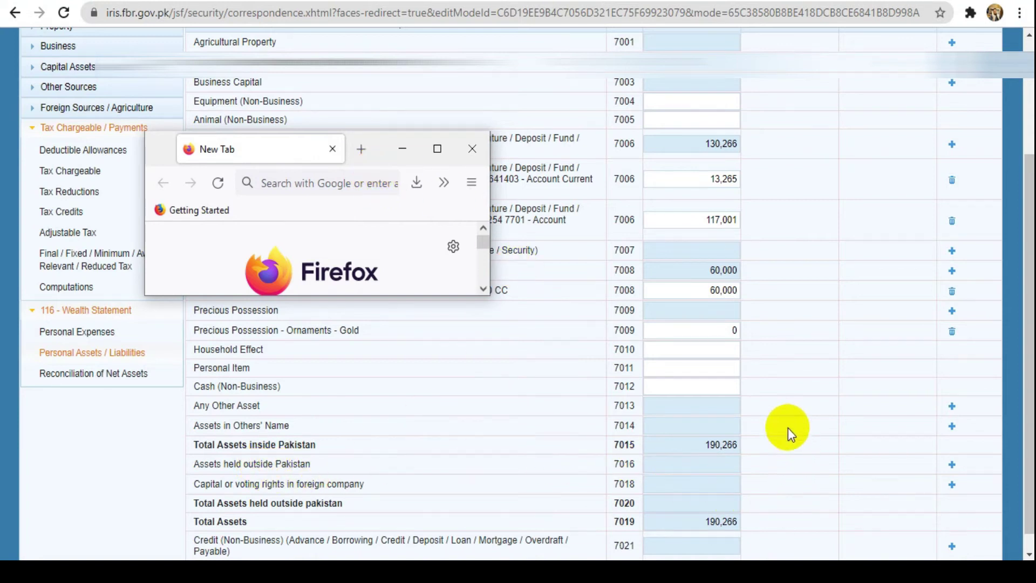
# Set the Ornaments – Gold amount to 30,000, recalculate total assets to 220,266, then delete the row
pyautogui.click(734, 332)
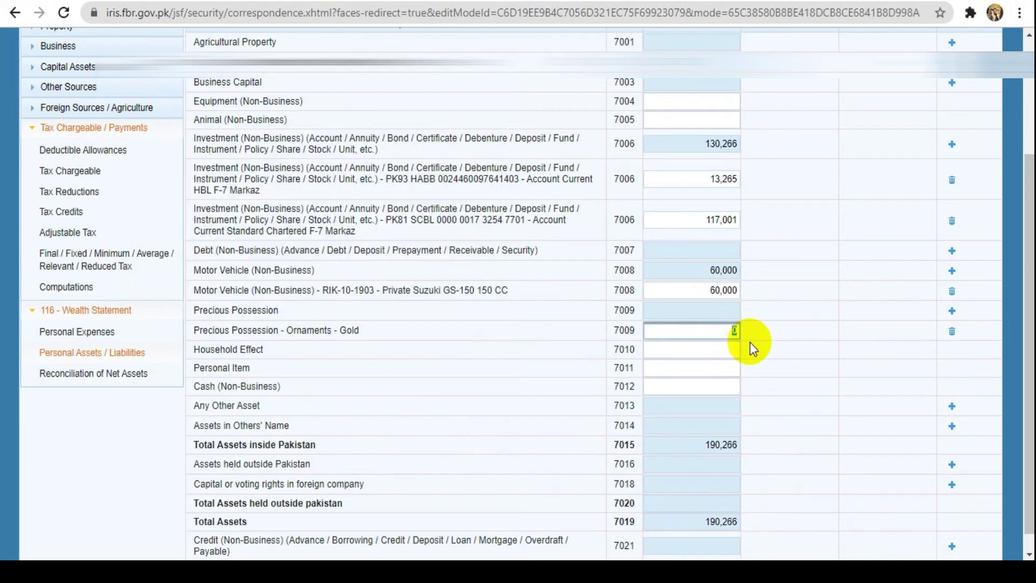
pyautogui.write('30000')
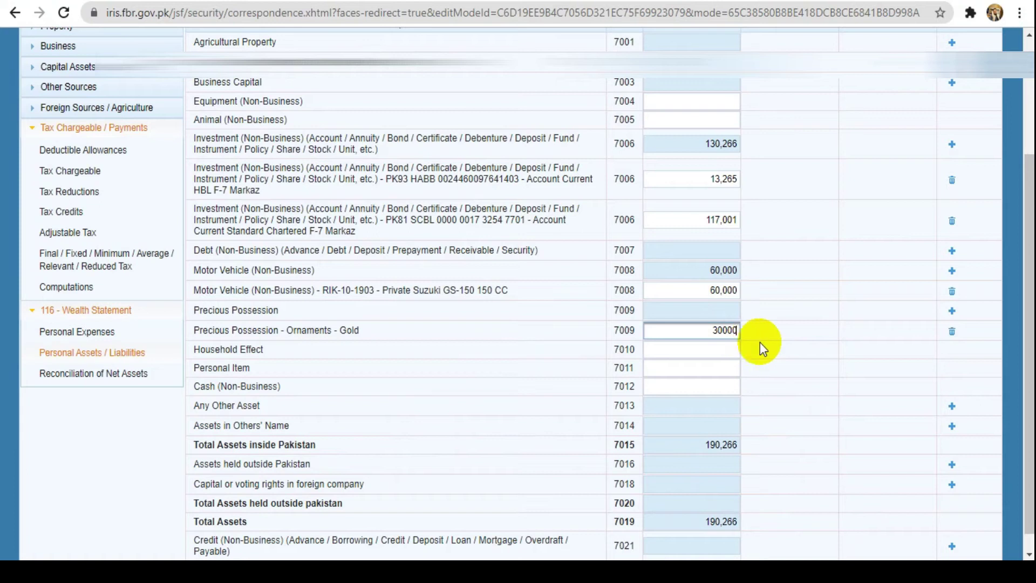
pyautogui.click(791, 366)
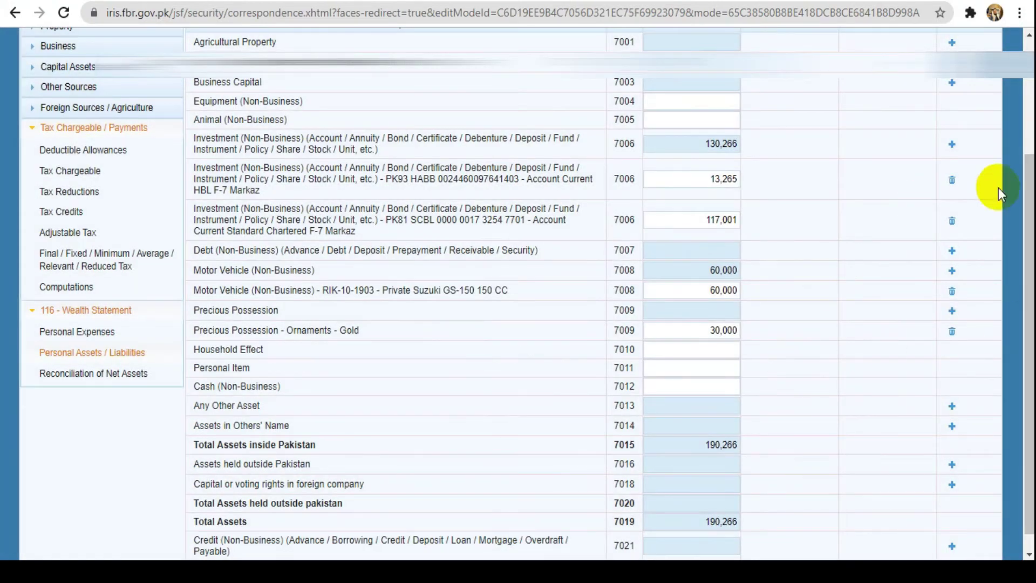
pyautogui.moveTo(1032, 231); pyautogui.dragTo(1031, 109)
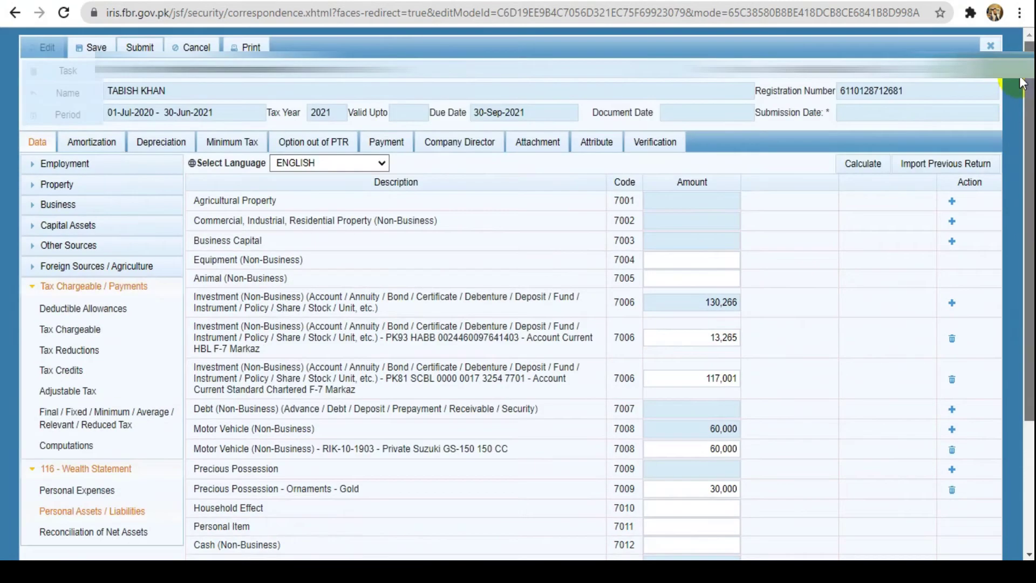
pyautogui.click(870, 165)
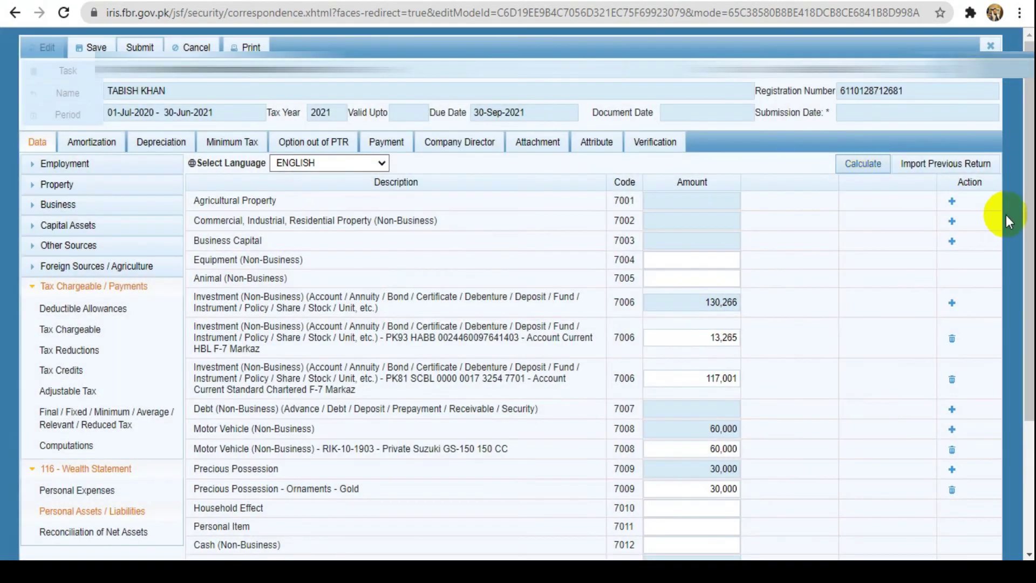
pyautogui.moveTo(1027, 223); pyautogui.dragTo(1027, 312)
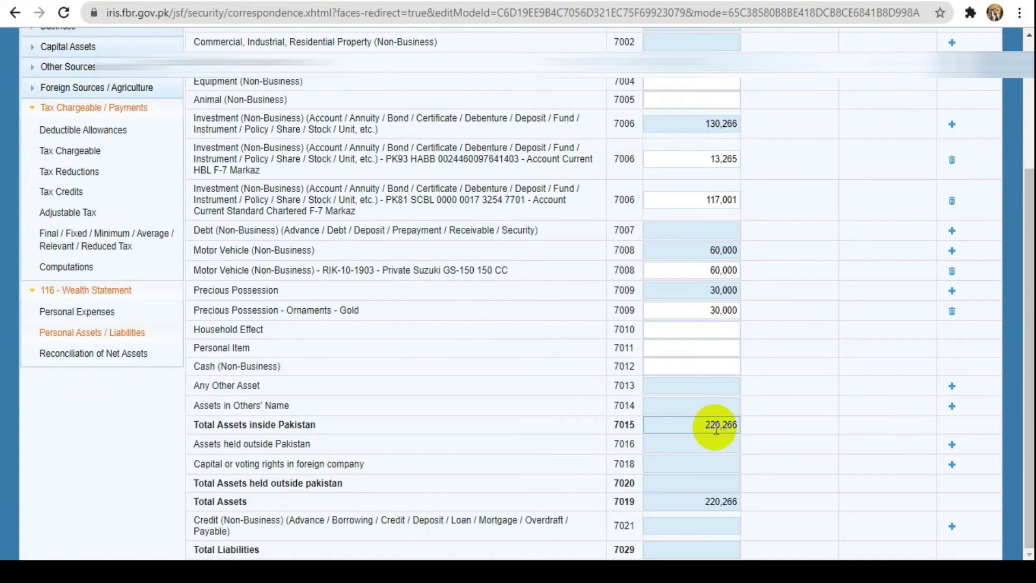
pyautogui.click(952, 312)
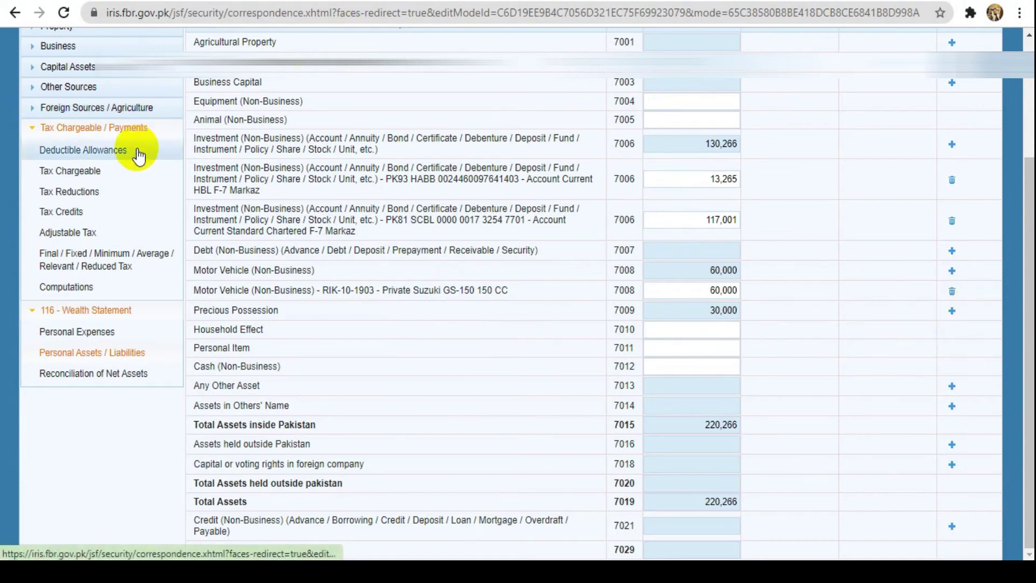
# Recalculate the Reconciliation of Net Assets, showing an unreconciled amount of -200,656
pyautogui.click(96, 374)
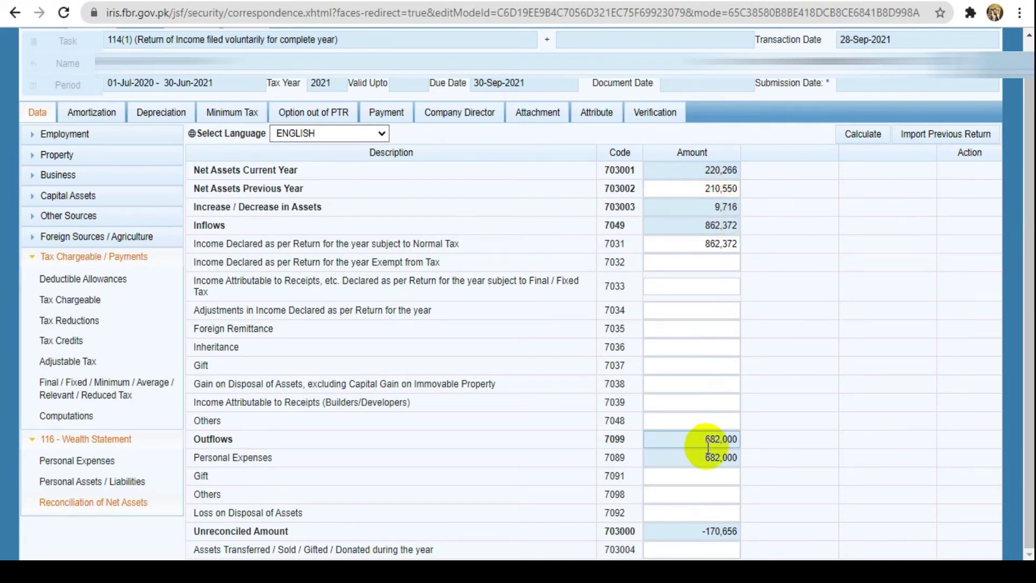
pyautogui.click(876, 140)
pyautogui.click(875, 140)
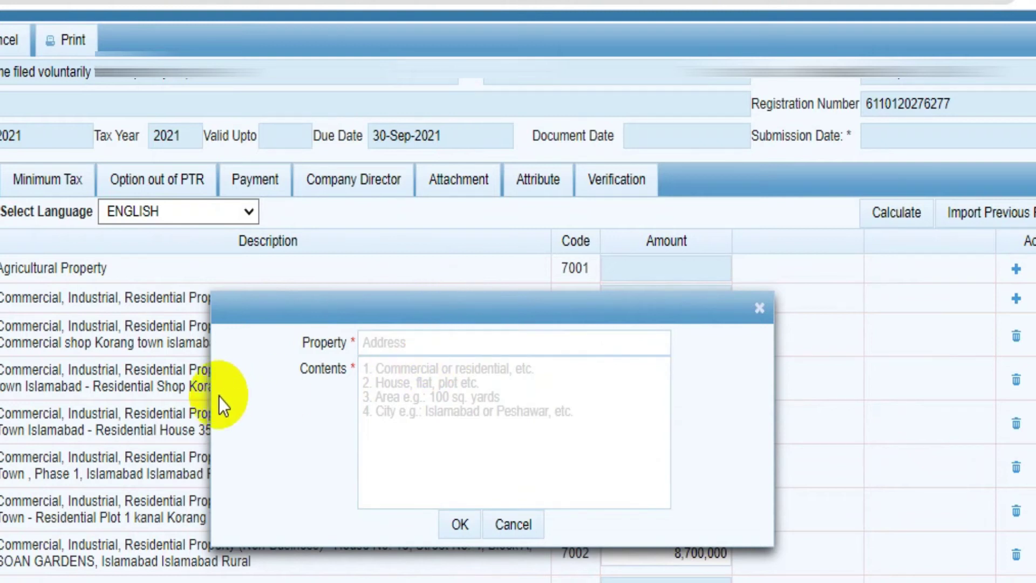
# Enter 'Plot 1' as the property address and Islamabad as the city
pyautogui.click(429, 340)
pyautogui.click(429, 341)
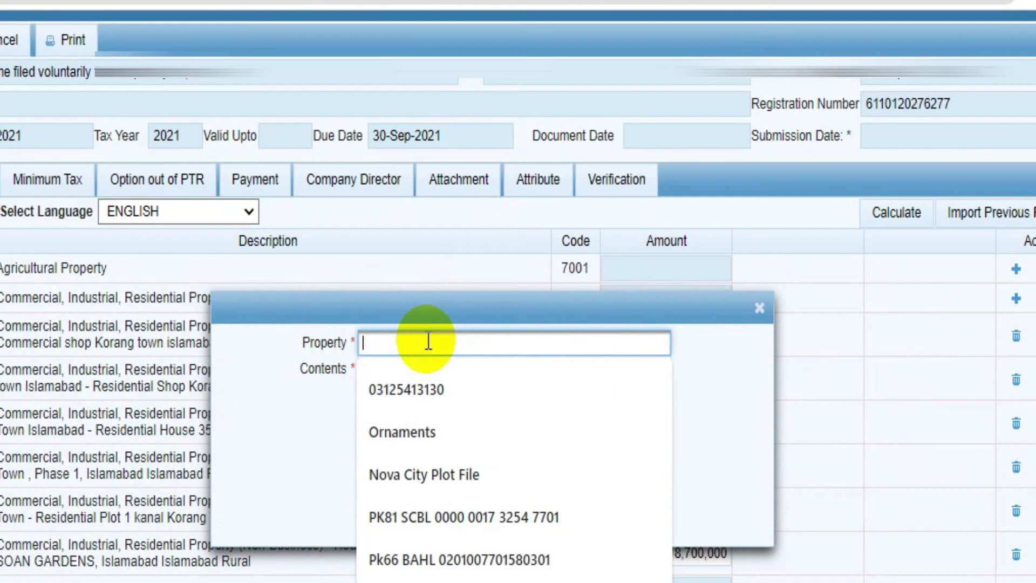
pyautogui.click(747, 357)
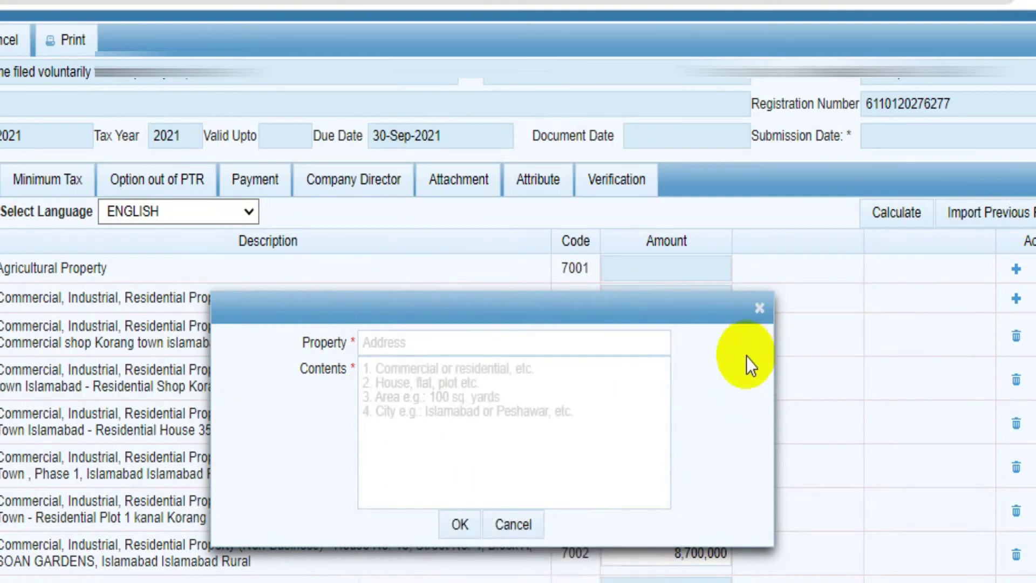
pyautogui.click(485, 340)
pyautogui.write('P')
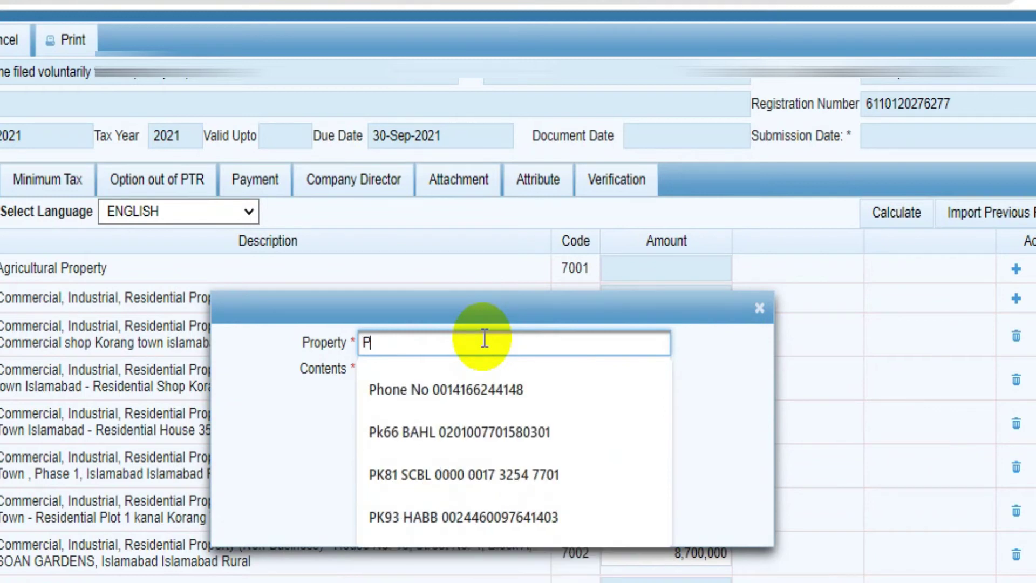
pyautogui.write('lot 1')
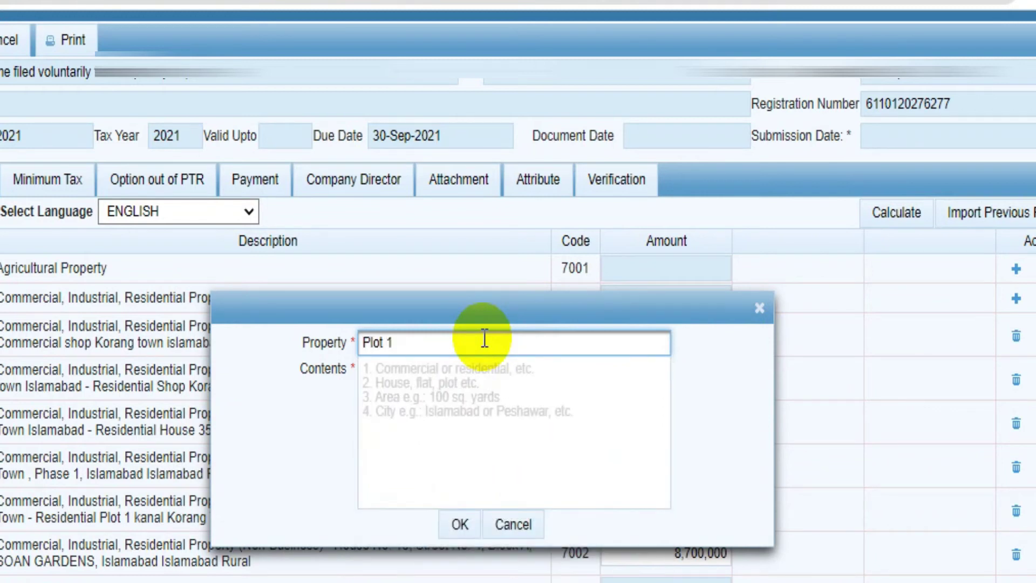
pyautogui.write('an')
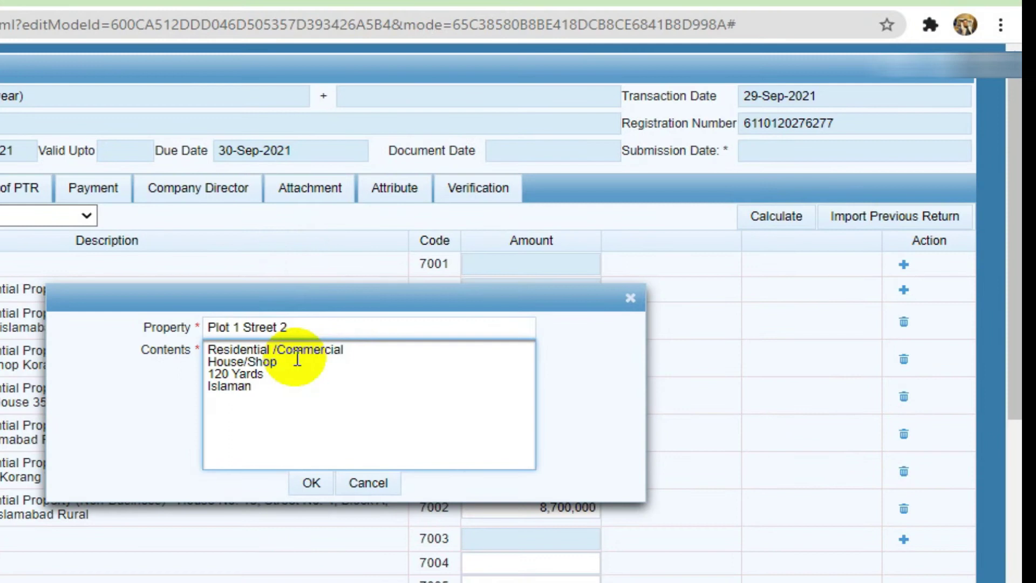
pyautogui.press('BackSpace')
pyautogui.write('bad')
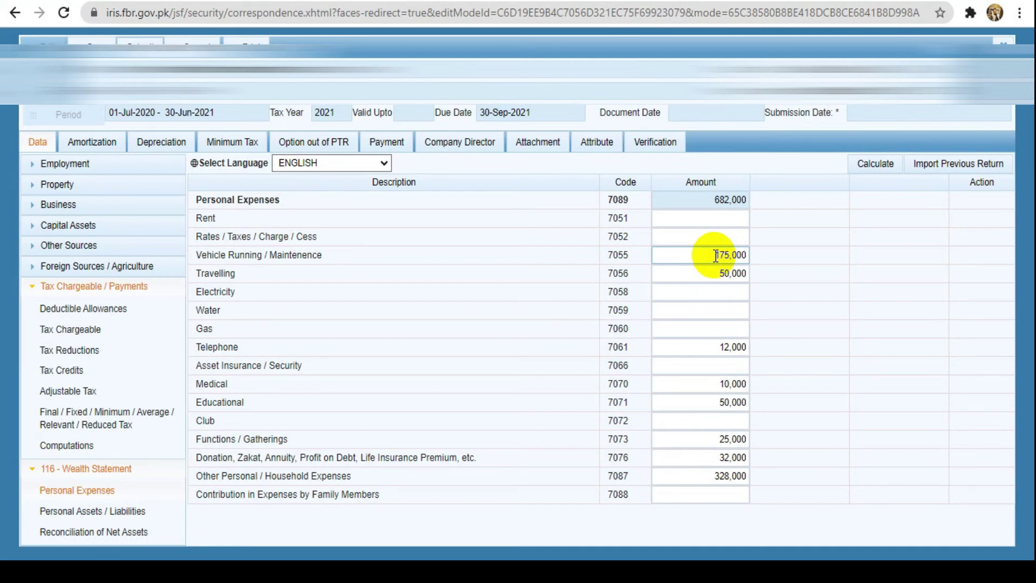
# Delete the 50,000 Travelling (7056) amount so the field is left blank
pyautogui.click(723, 273)
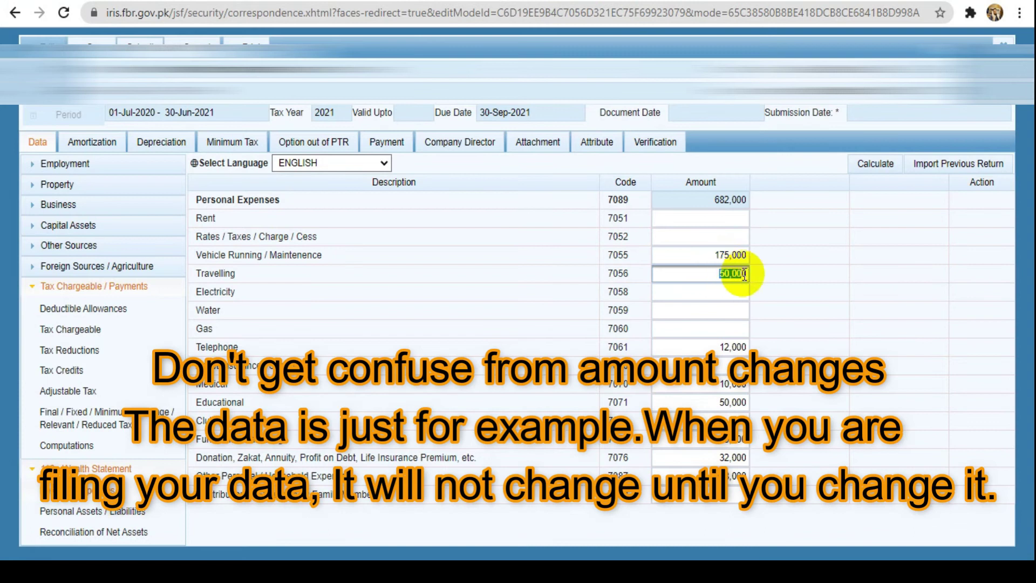
pyautogui.press('BackSpace')
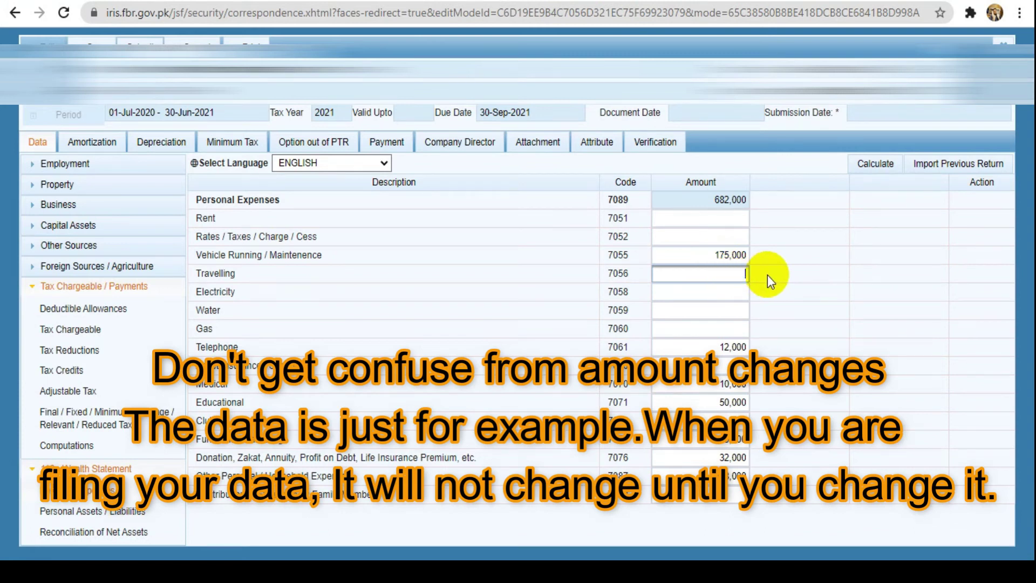
pyautogui.click(720, 254)
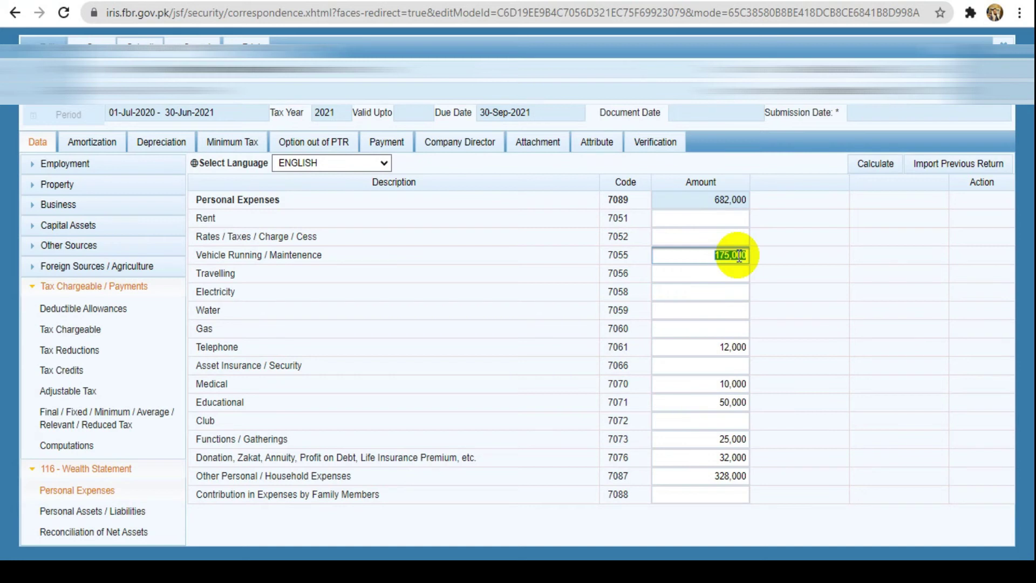
# Recalculate Personal Expenses so the total becomes 632,000
pyautogui.click(877, 162)
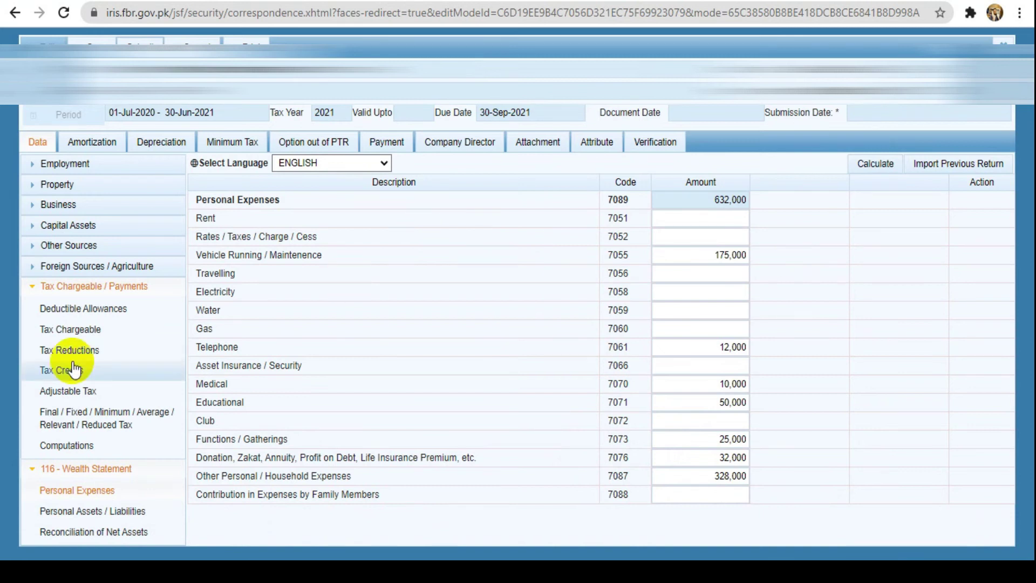
# Recalculate the Reconciliation of Net Assets, then return to the 632,000 Personal Expenses breakdown
pyautogui.click(77, 496)
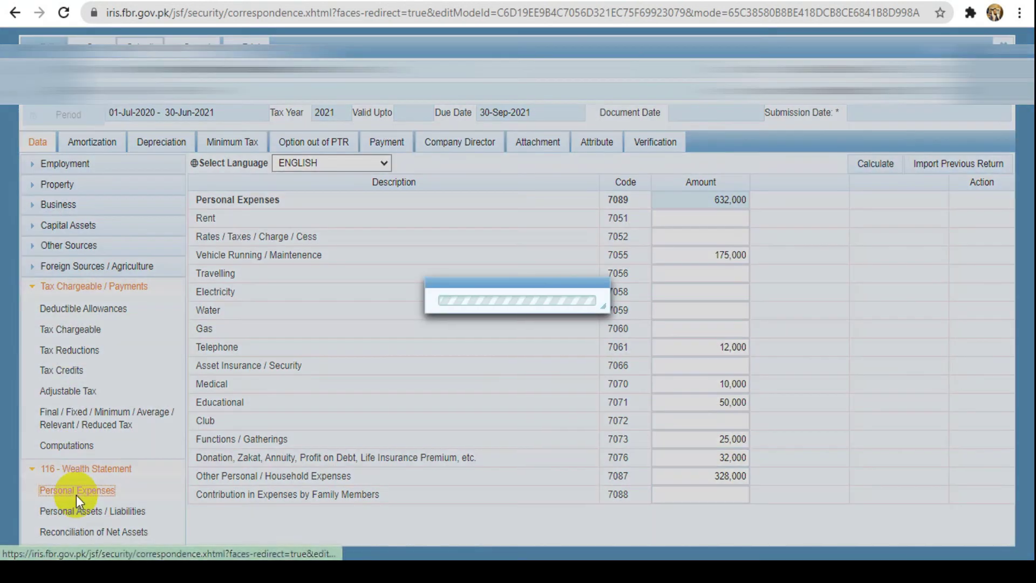
pyautogui.click(69, 531)
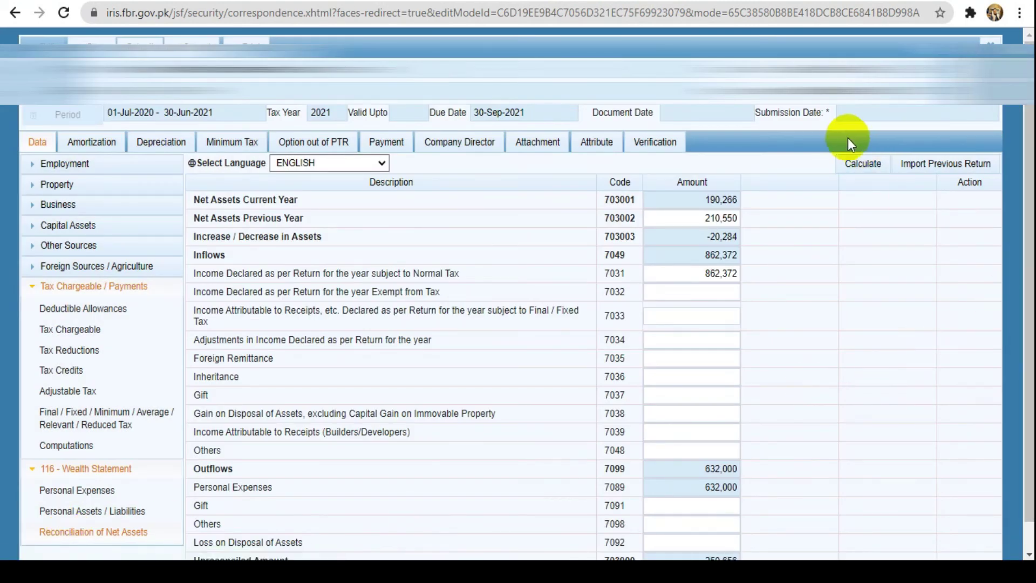
pyautogui.click(861, 166)
pyautogui.click(861, 166)
pyautogui.click(860, 169)
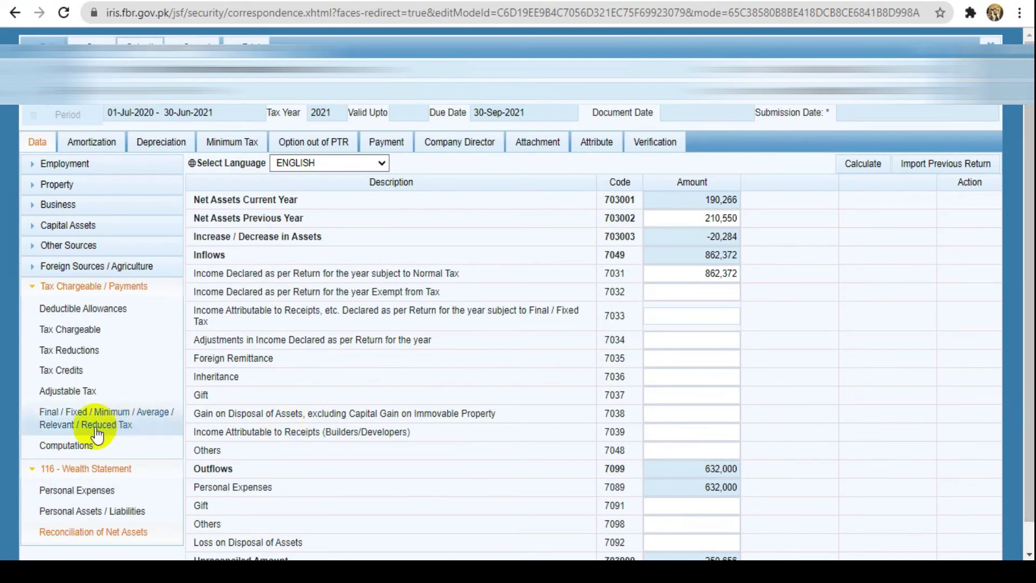
pyautogui.click(81, 490)
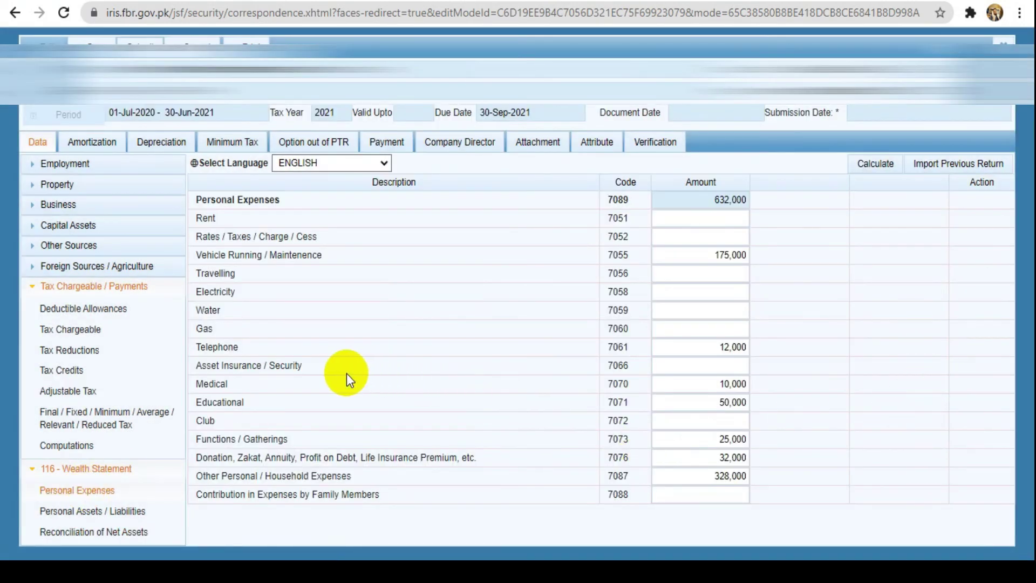
# Add a new Precious Possession (7009) entry with 'Ornaments' as the nature of asset
pyautogui.click(115, 510)
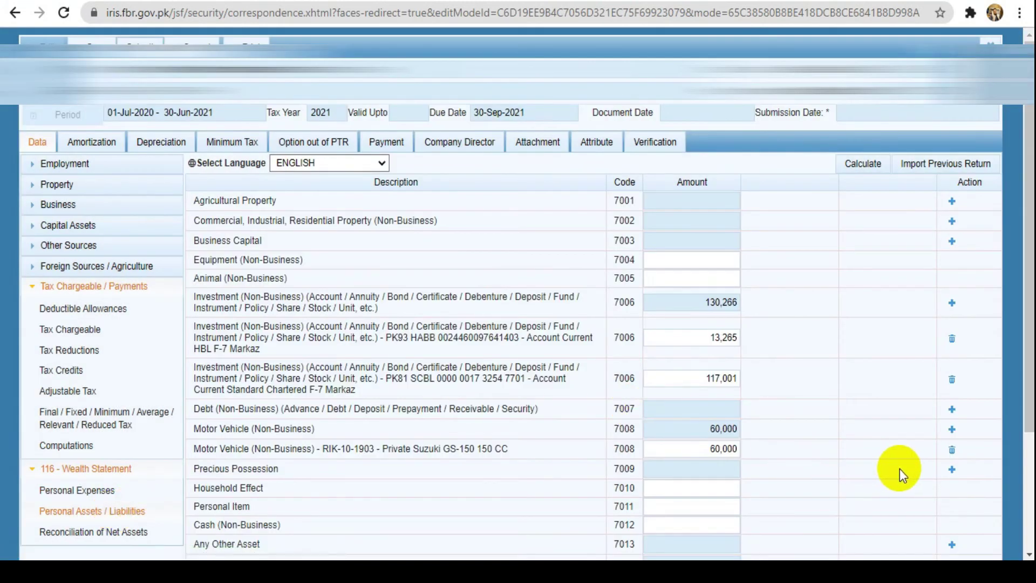
pyautogui.click(953, 469)
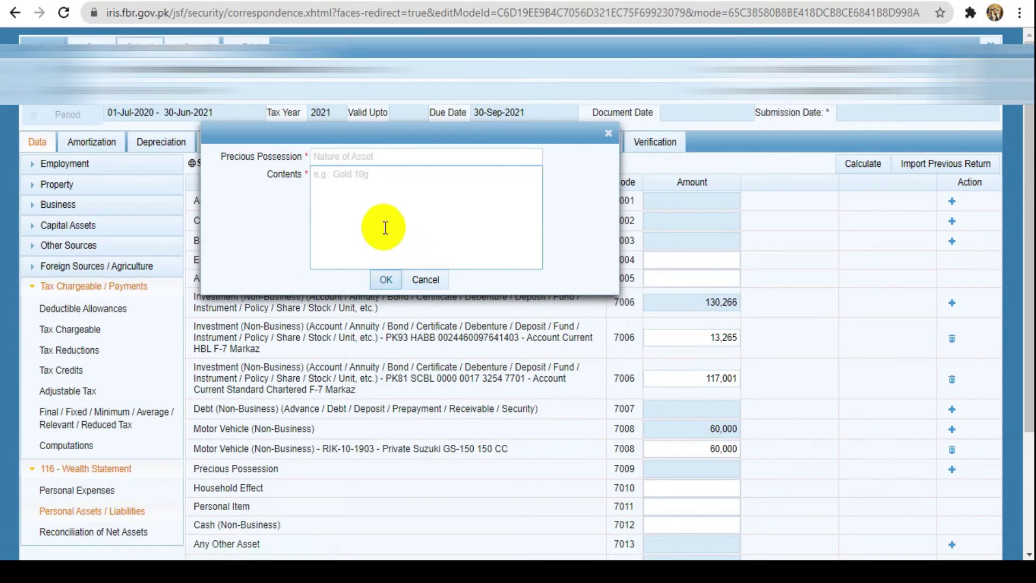
pyautogui.click(339, 157)
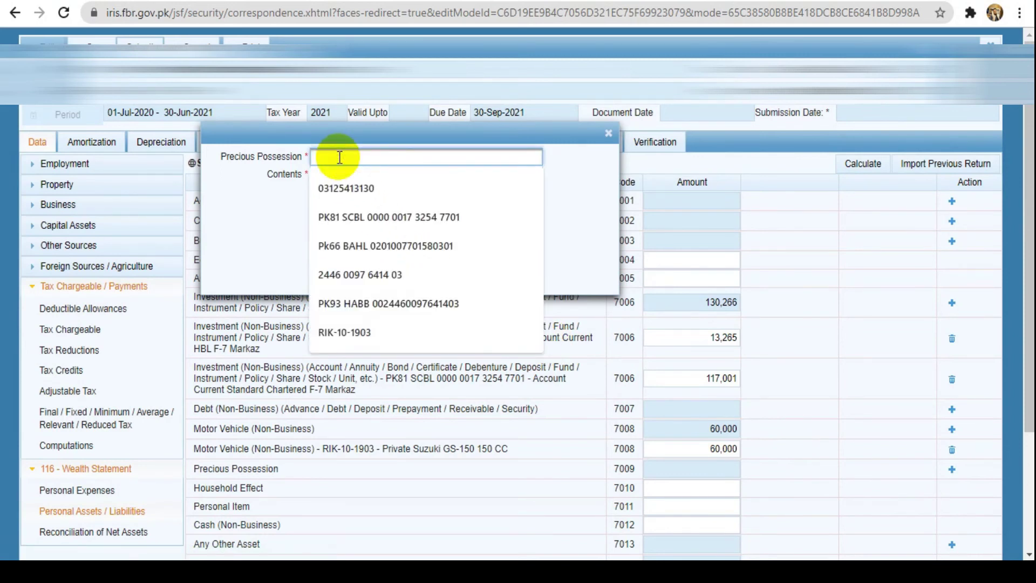
pyautogui.click(609, 195)
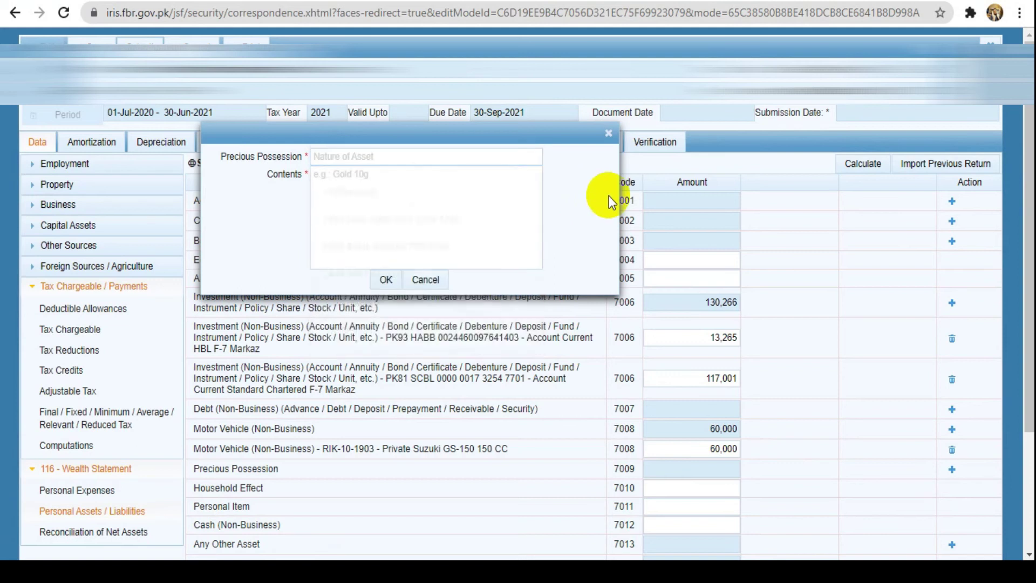
pyautogui.click(354, 160)
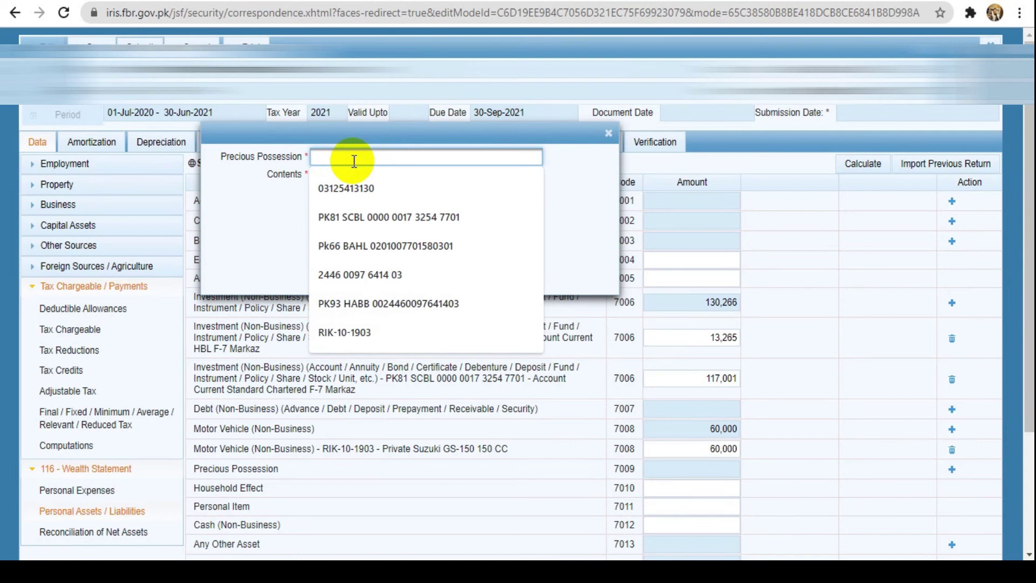
pyautogui.write('Ornaments')
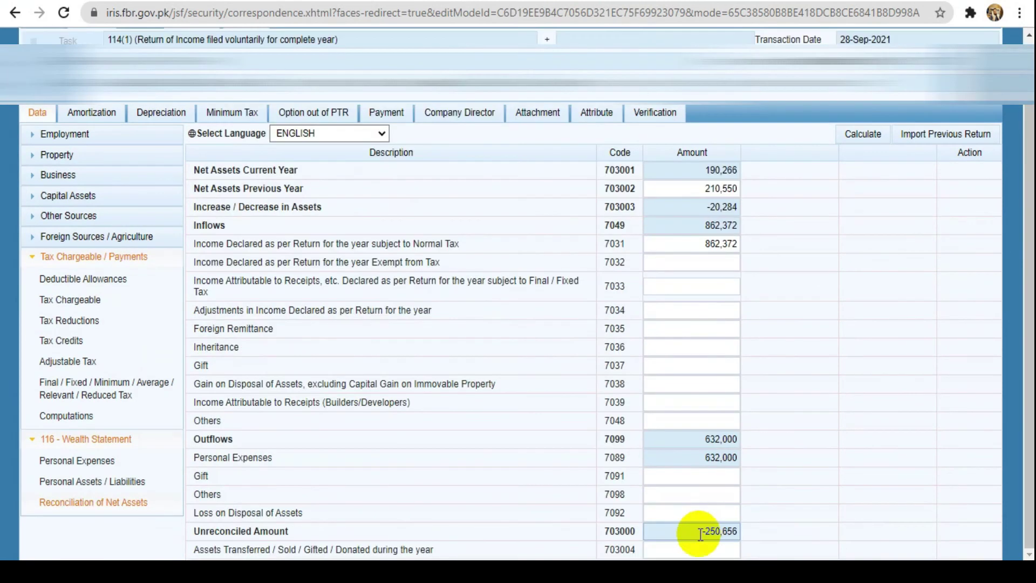
# Recalculate the reconciliation showing -250,656 unreconciled, then go to Personal Expenses
pyautogui.moveTo(696, 531); pyautogui.dragTo(749, 537)
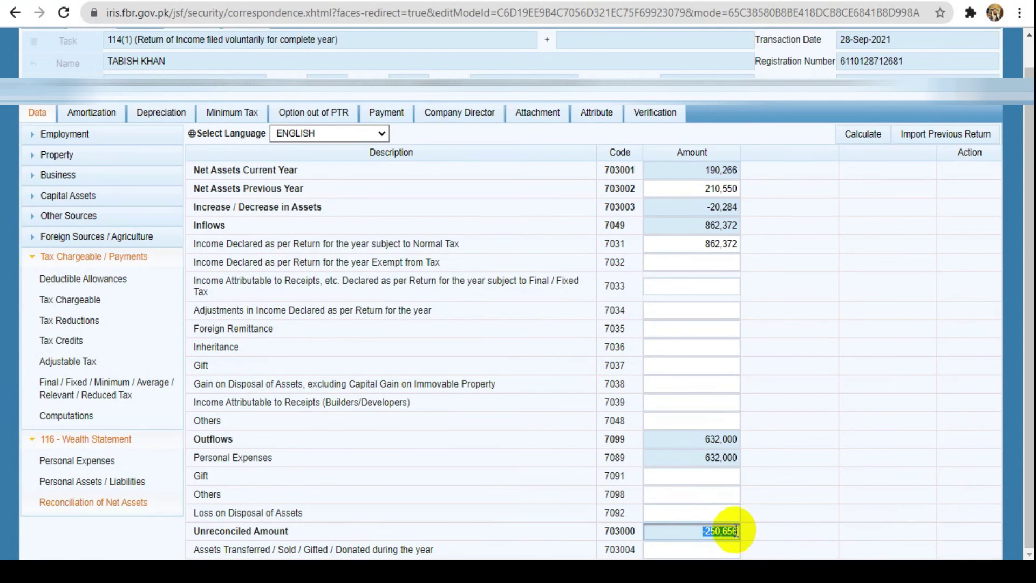
pyautogui.click(865, 138)
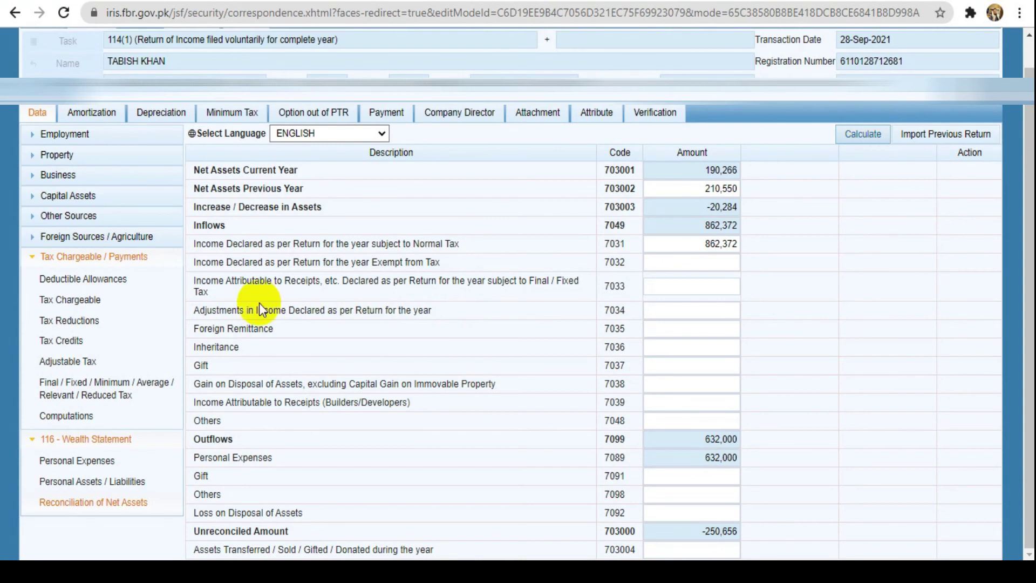
pyautogui.click(82, 461)
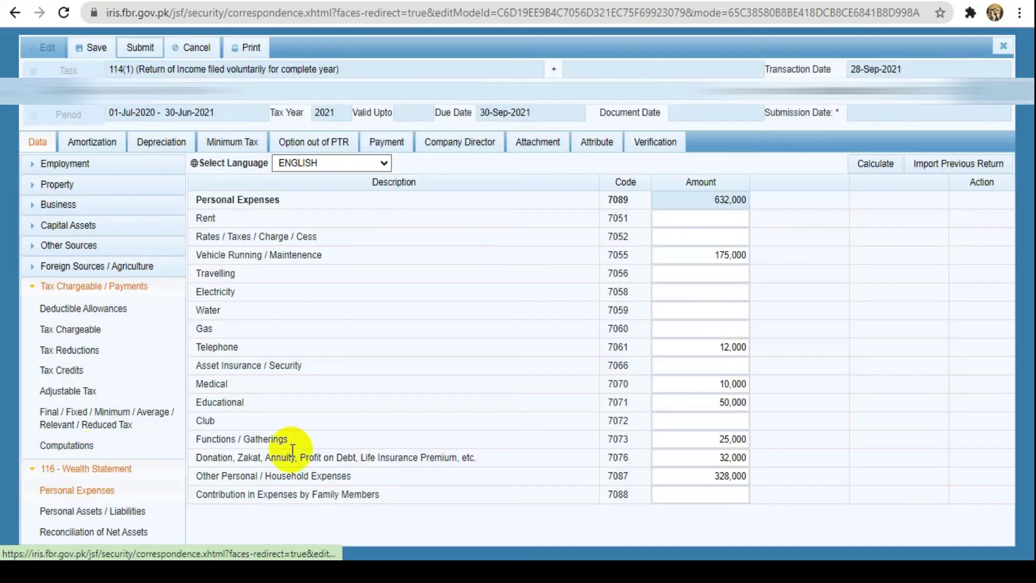
# Change the Educational expense amount to 30,000
pyautogui.click(721, 402)
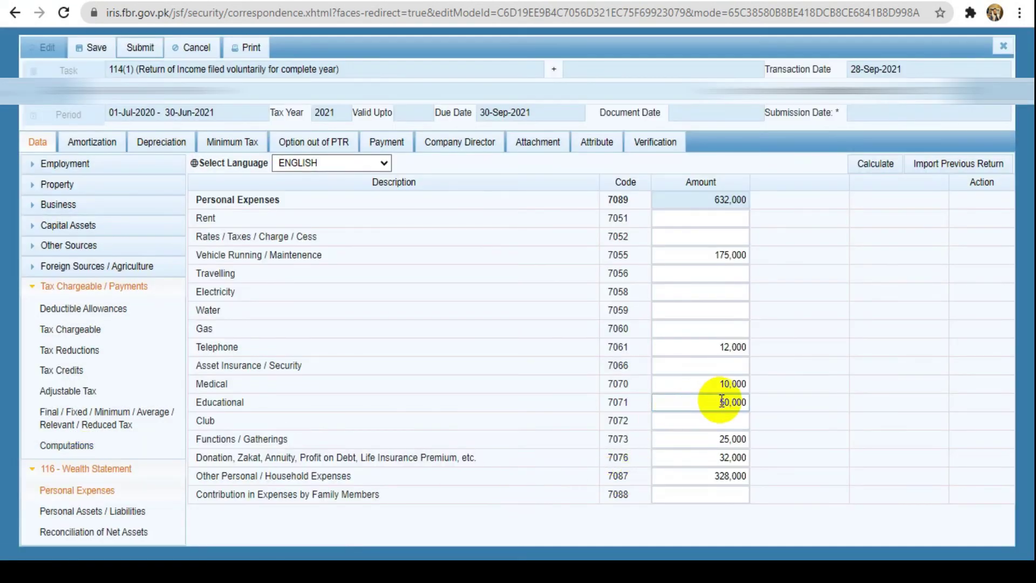
pyautogui.click(718, 384)
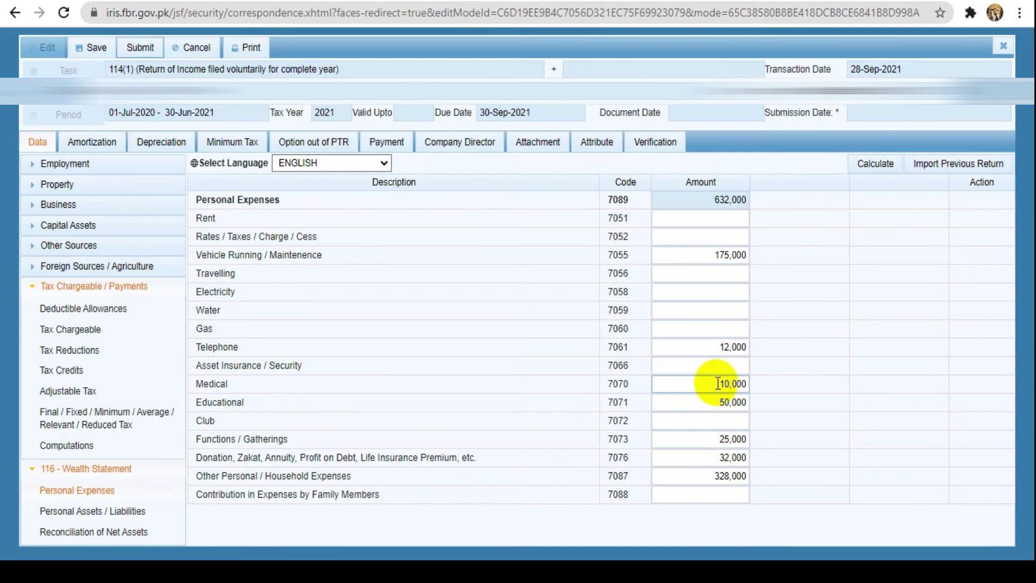
pyautogui.press('Tab')
pyautogui.write('100000')
pyautogui.press('BackSpace')
pyautogui.press('BackSpace')
pyautogui.press('BackSpace')
pyautogui.press('BackSpace')
pyautogui.press('BackSpace')
pyautogui.press('BackSpace')
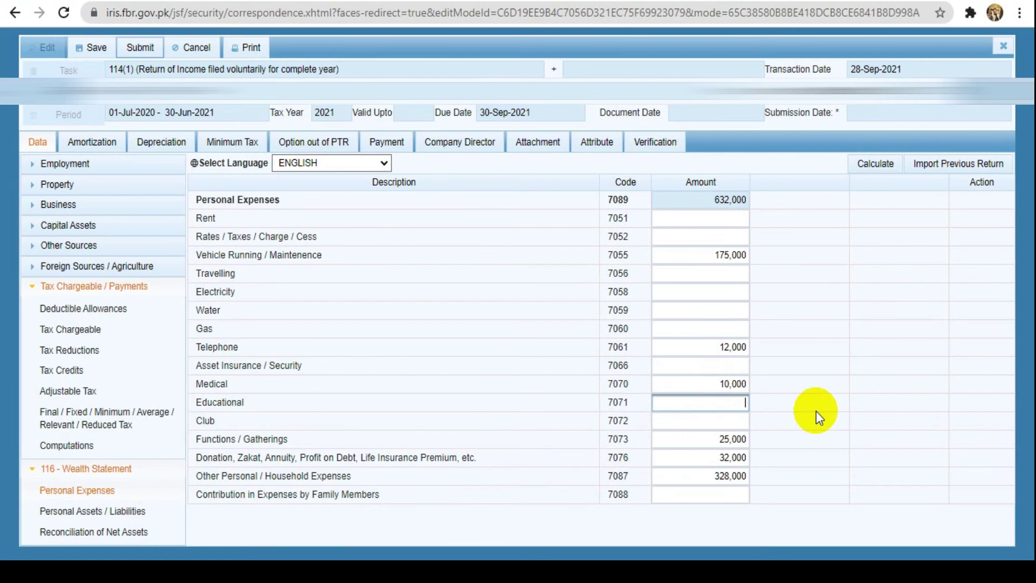
pyautogui.write('30000')
pyautogui.press('Tab')
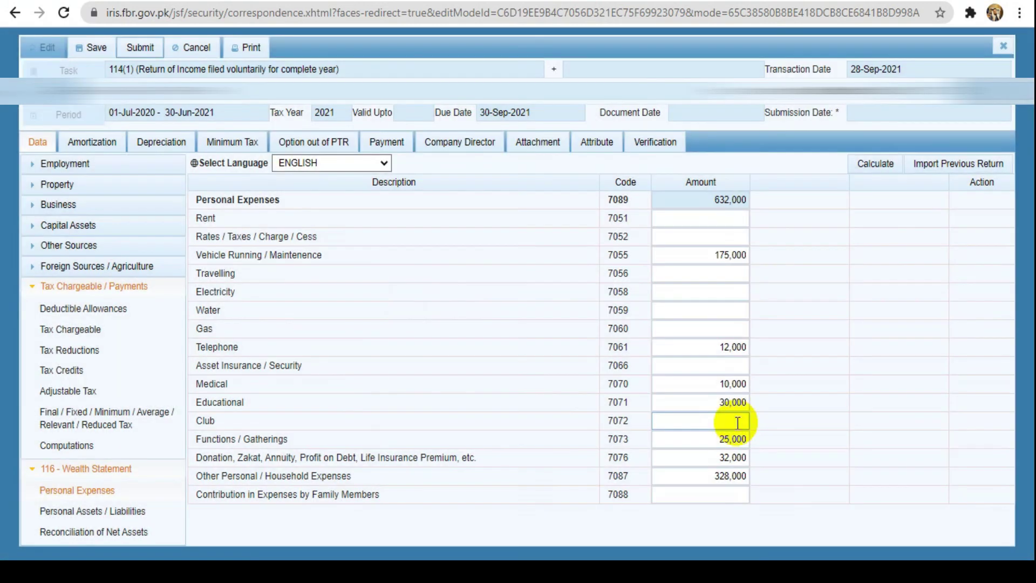
# Set Functions / Gatherings to 10,000 and recalculate the total to 597,000
pyautogui.click(718, 440)
pyautogui.doubleClick(718, 440)
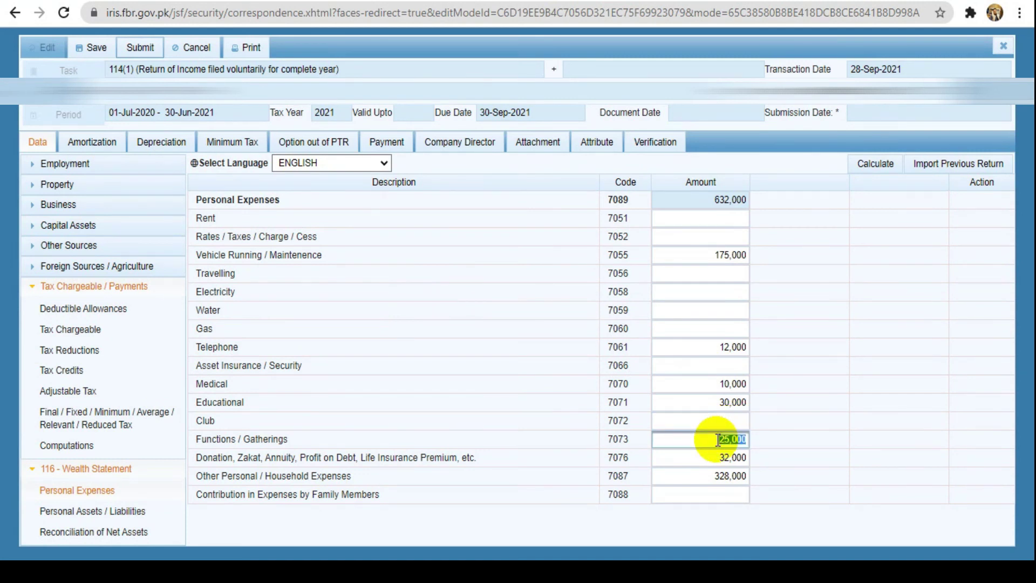
pyautogui.press('BackSpace')
pyautogui.click(781, 443)
pyautogui.click(731, 480)
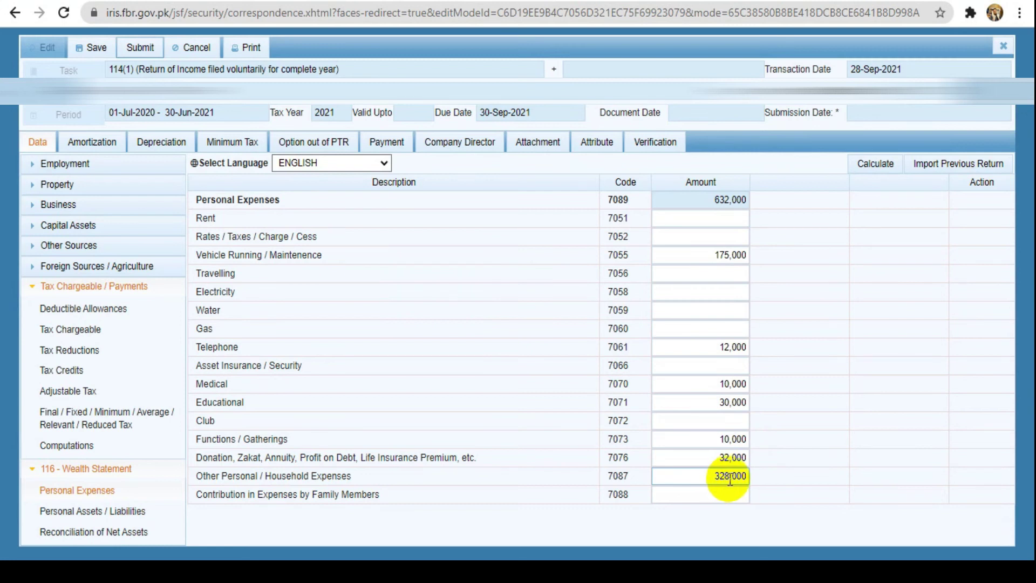
pyautogui.click(872, 166)
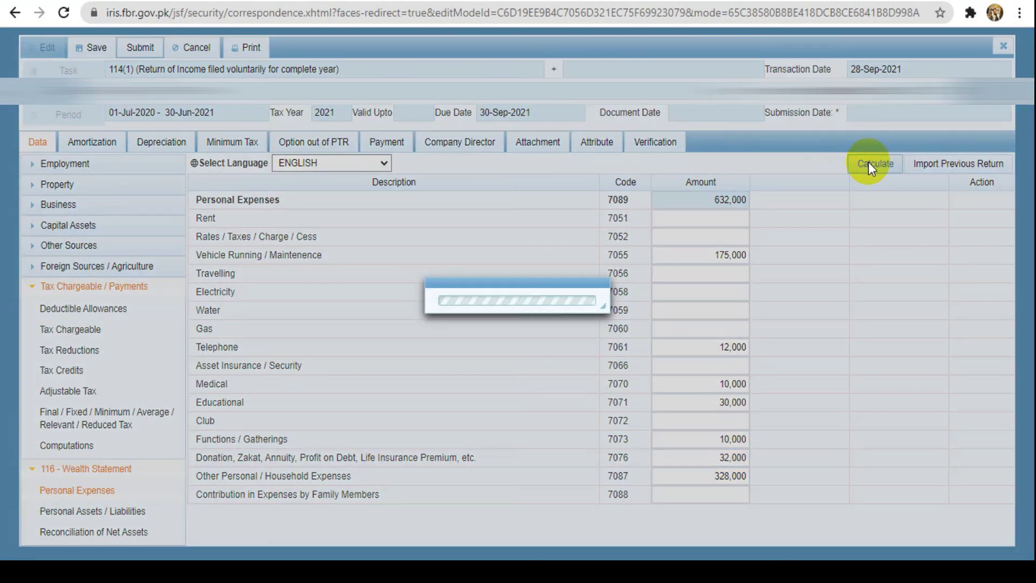
# Check the reconciliation's -285,656 unreconciled amount, then go to Personal Assets / Liabilities
pyautogui.click(121, 539)
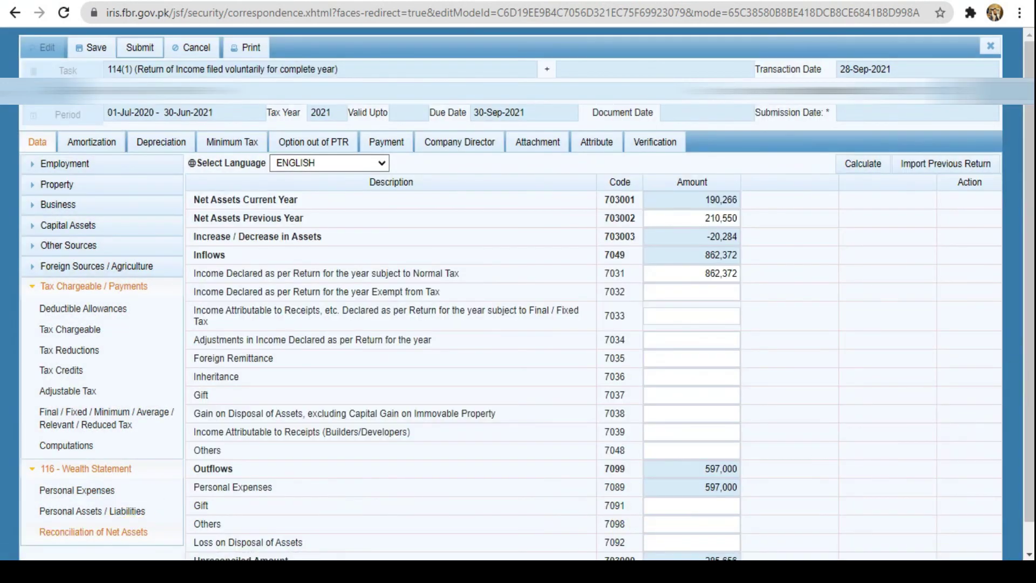
pyautogui.moveTo(1028, 471); pyautogui.dragTo(1028, 499)
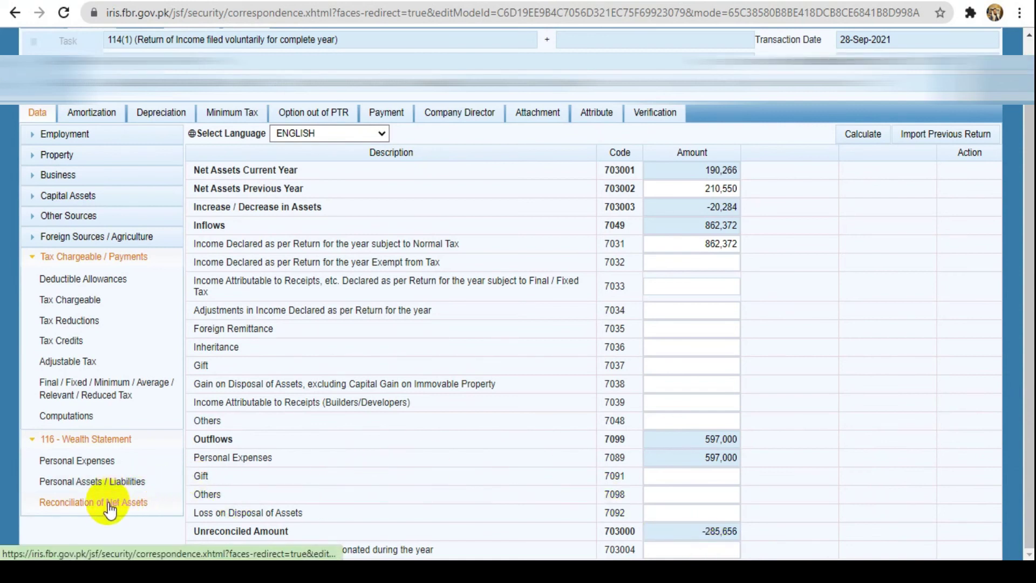
pyautogui.click(119, 486)
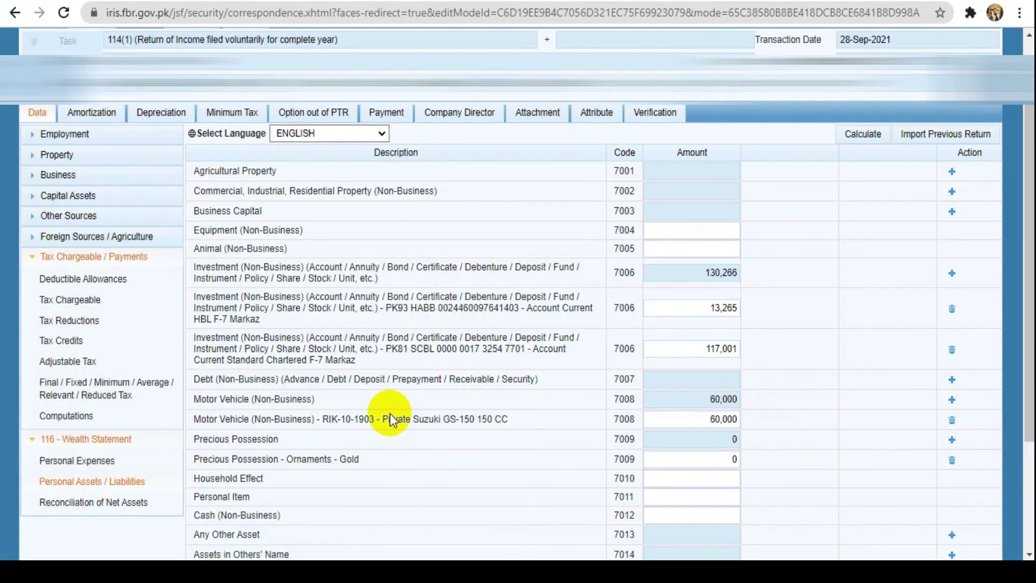
# Change the Educational expense to 30,656 on the Personal Expenses page
pyautogui.click(96, 459)
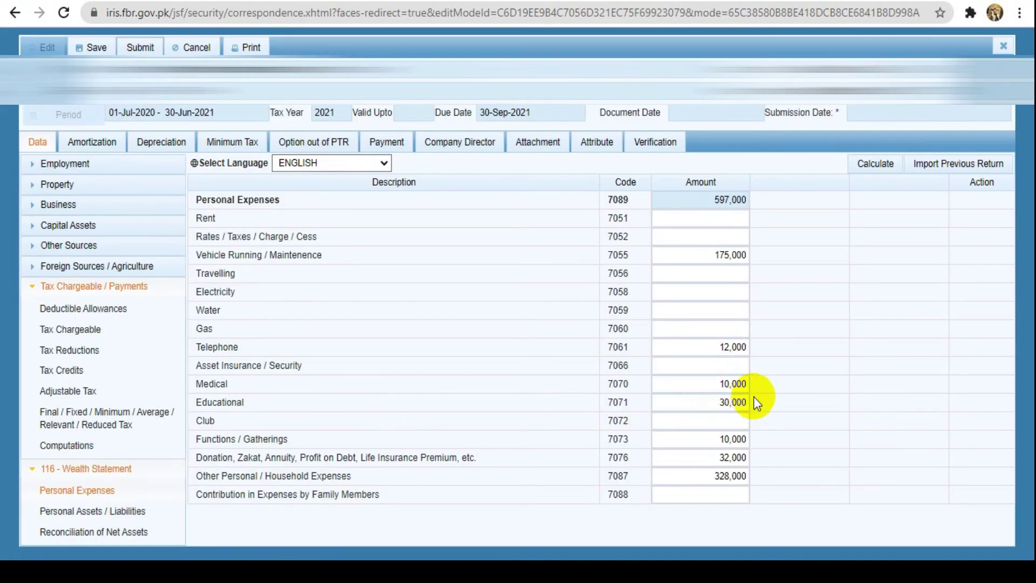
pyautogui.moveTo(749, 403); pyautogui.dragTo(732, 404)
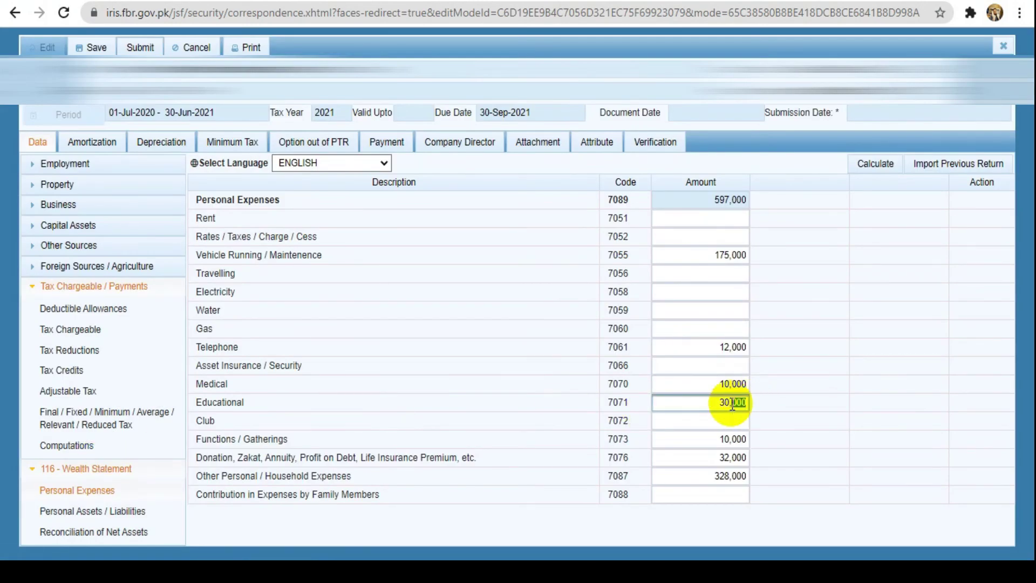
pyautogui.write('656')
pyautogui.click(779, 426)
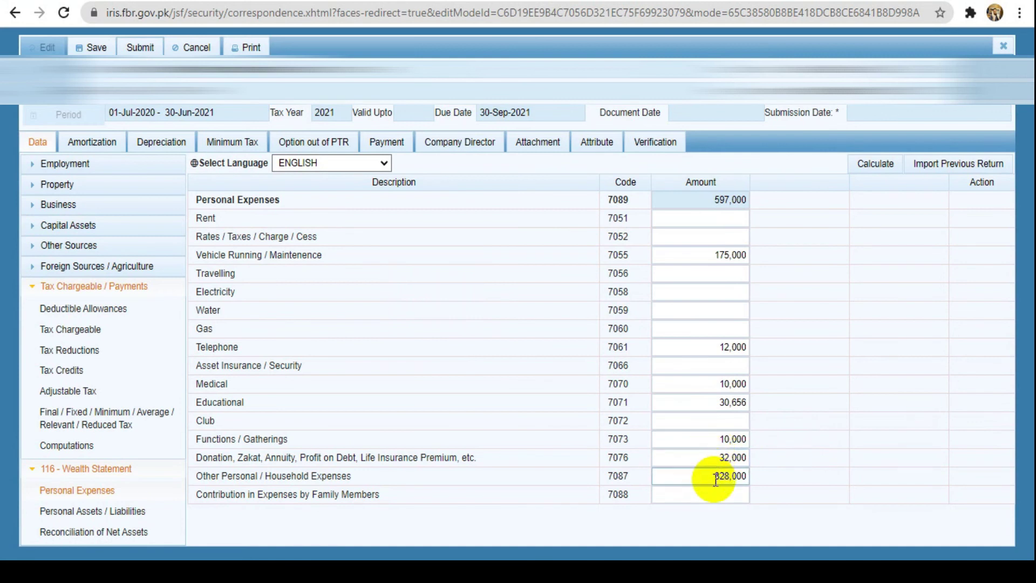
# Set Other Personal / Household Expenses to 313,000 and recalculate the total to 582,656
pyautogui.moveTo(717, 480); pyautogui.dragTo(748, 476)
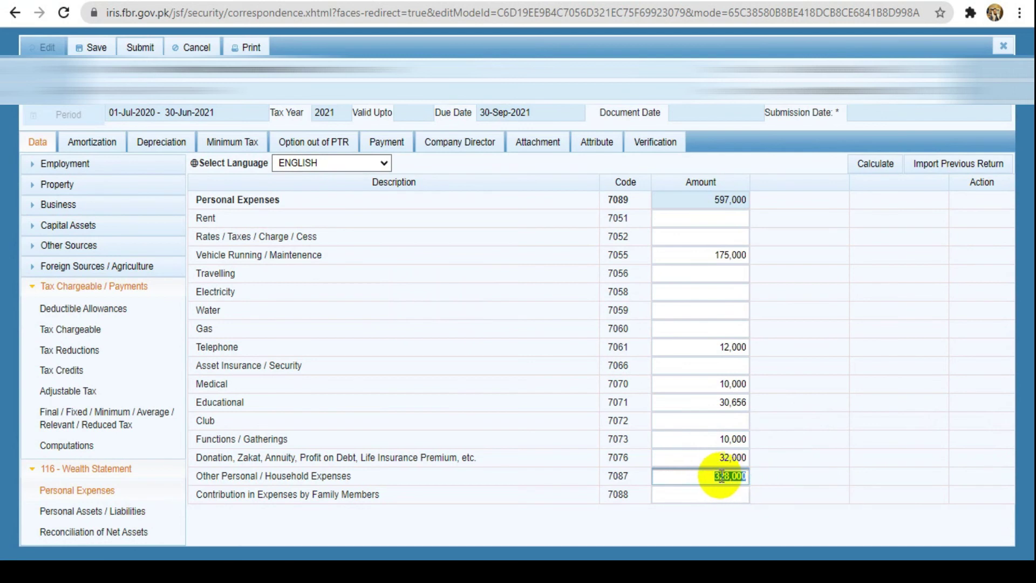
pyautogui.write('1')
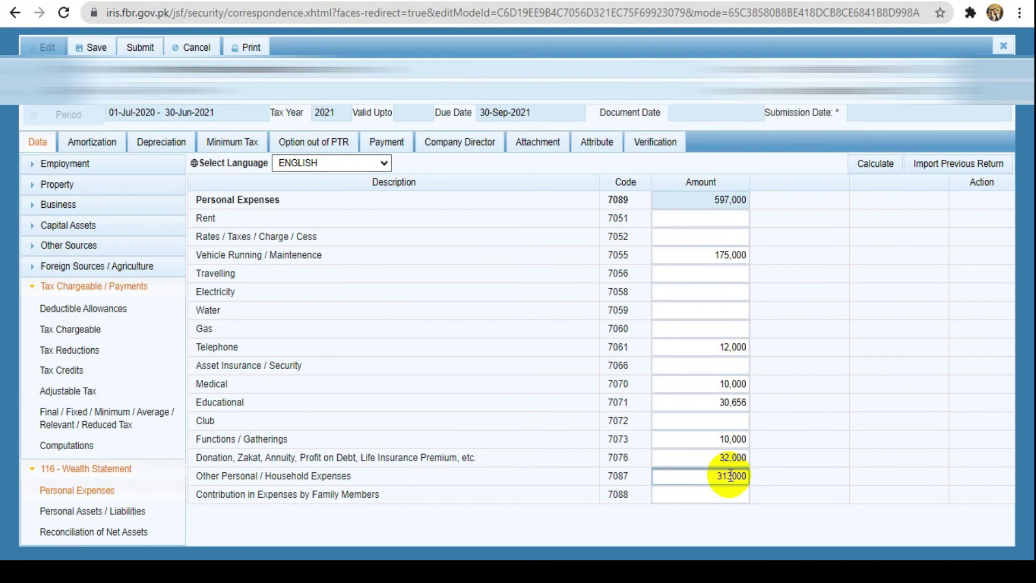
pyautogui.click(727, 492)
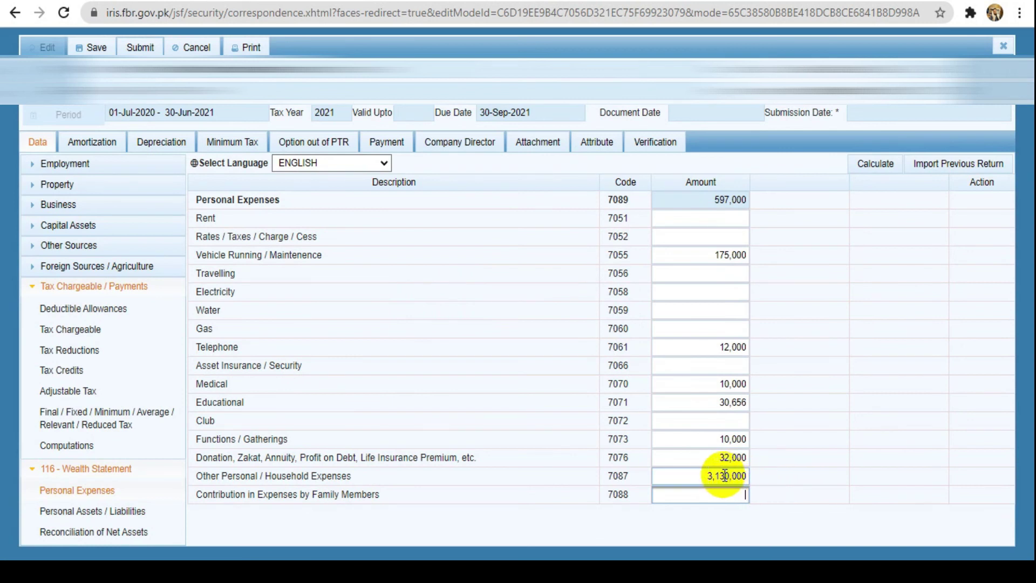
pyautogui.click(743, 478)
pyautogui.doubleClick(743, 477)
pyautogui.click(743, 478)
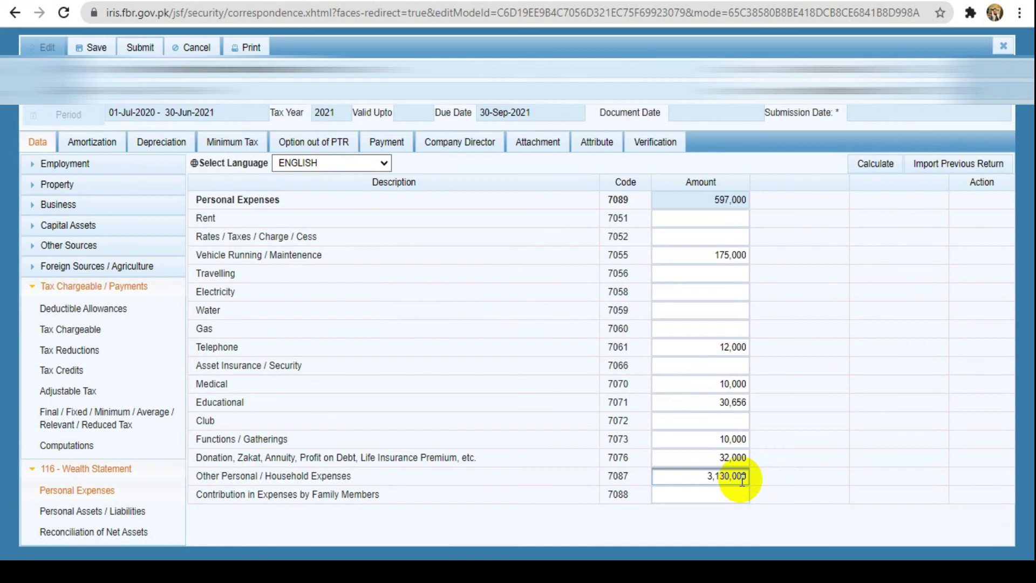
pyautogui.press('BackSpace')
pyautogui.click(712, 497)
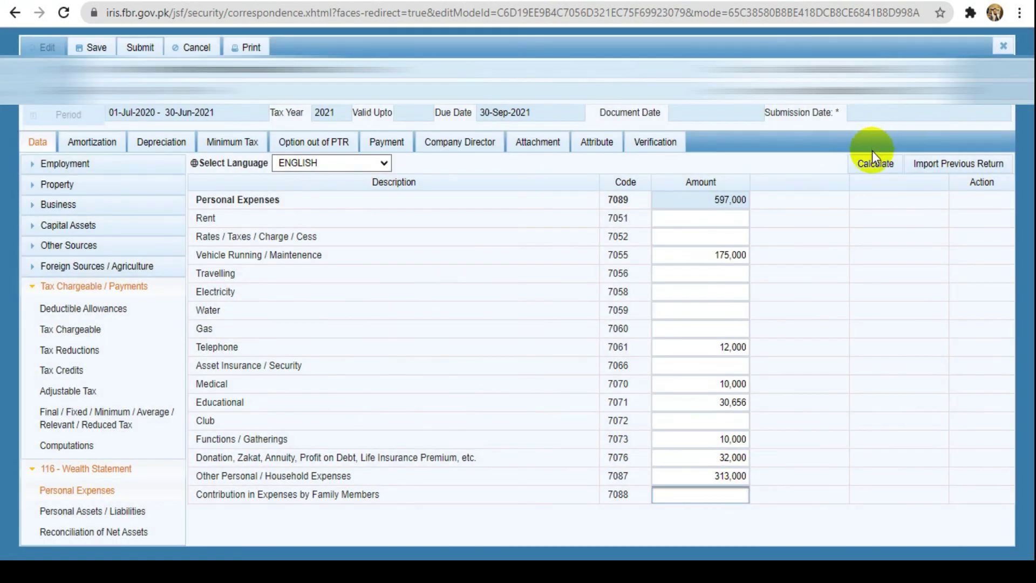
pyautogui.click(874, 164)
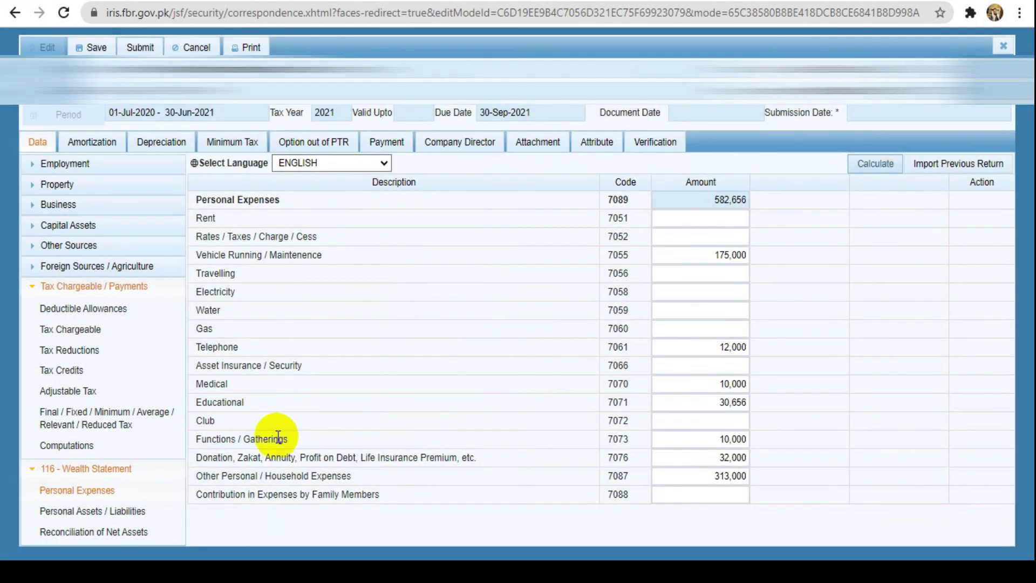
# Review the net assets reconciliation, which shows -300,000 unreconciled
pyautogui.click(83, 513)
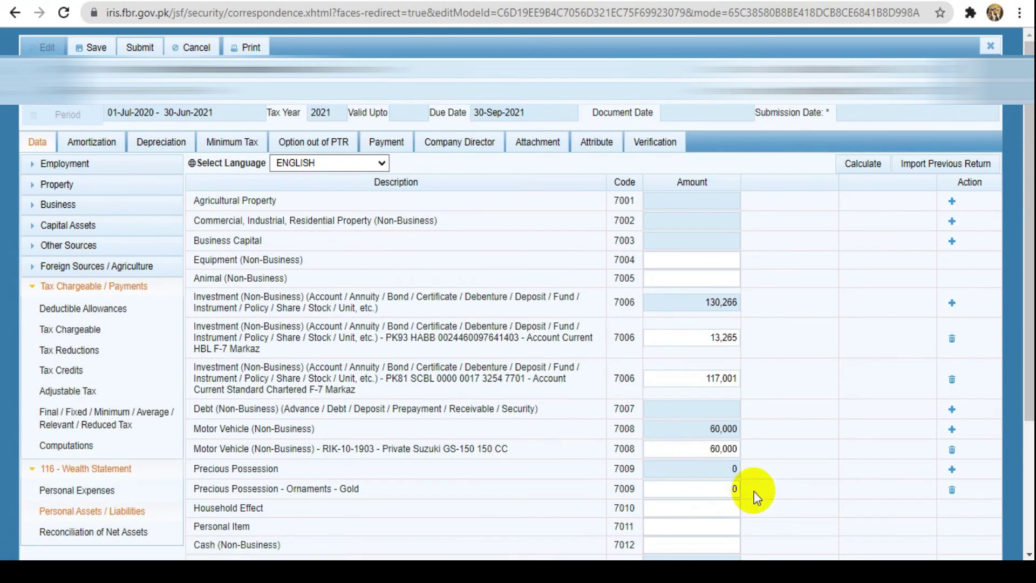
pyautogui.moveTo(1029, 365); pyautogui.dragTo(1029, 452)
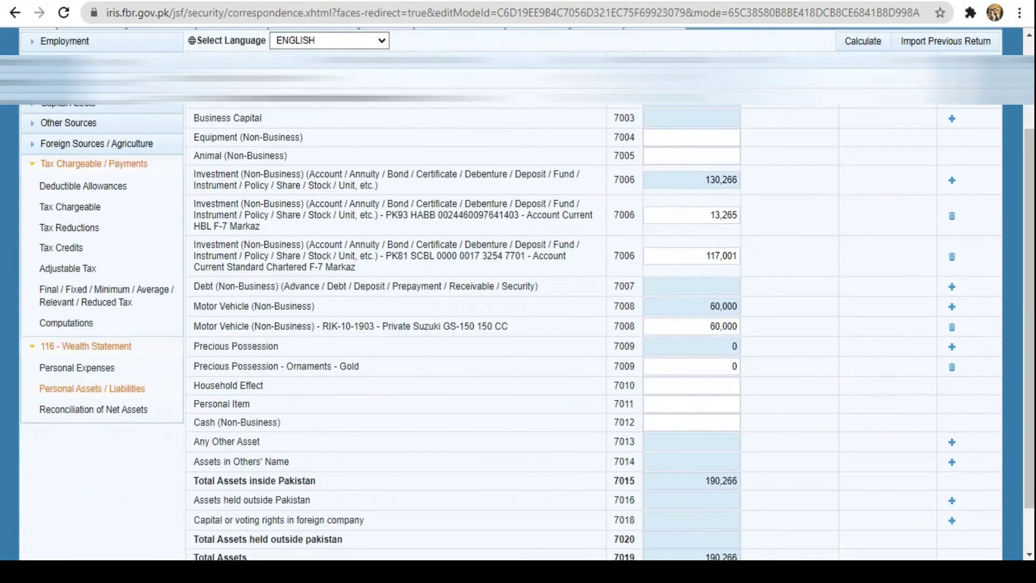
pyautogui.click(54, 409)
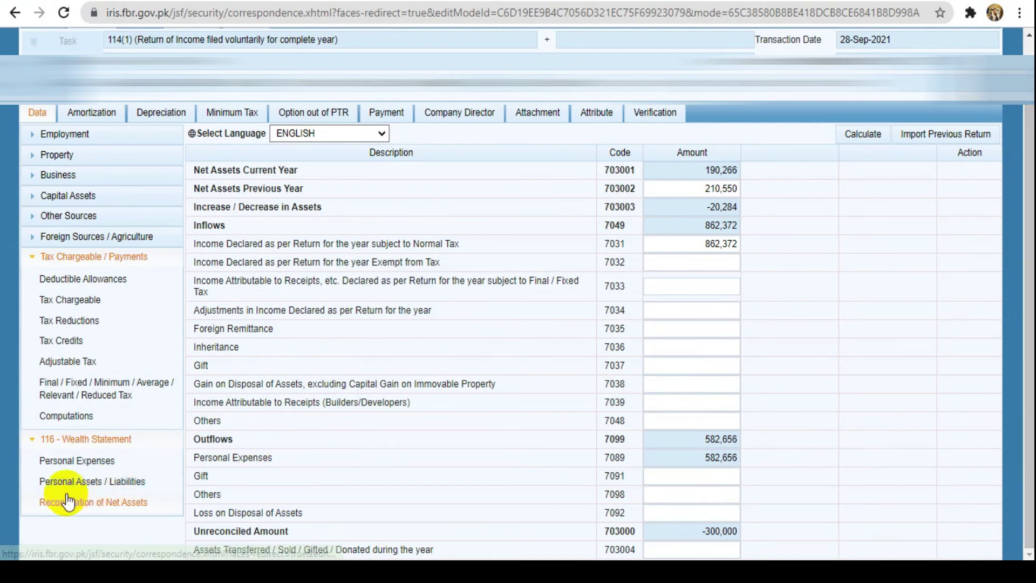
# Enter 300,000 as the Precious Possession Ornaments Gold amount in Personal Assets / Liabilities
pyautogui.click(101, 480)
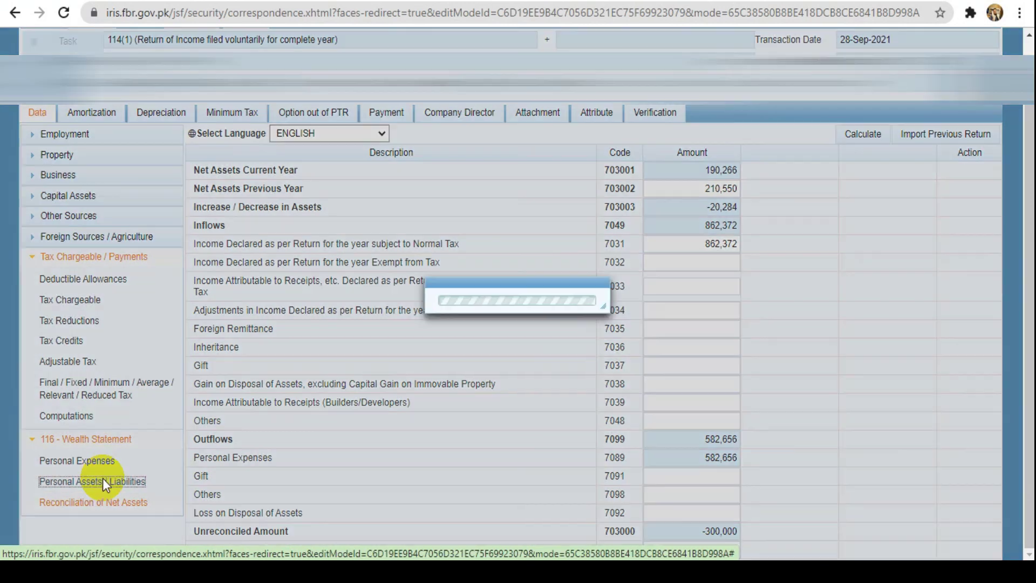
pyautogui.click(723, 460)
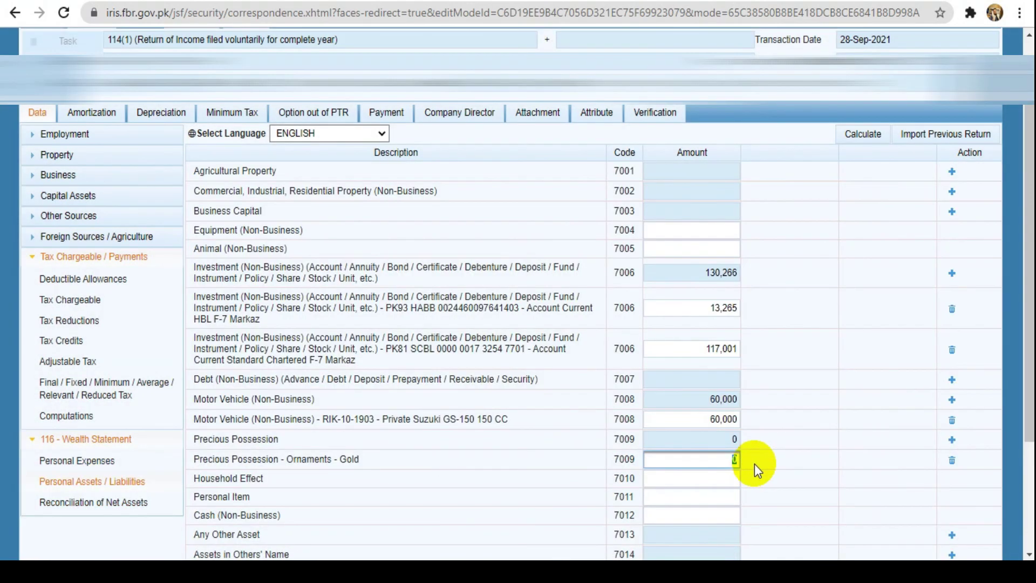
pyautogui.scroll(-3, 754, 464)
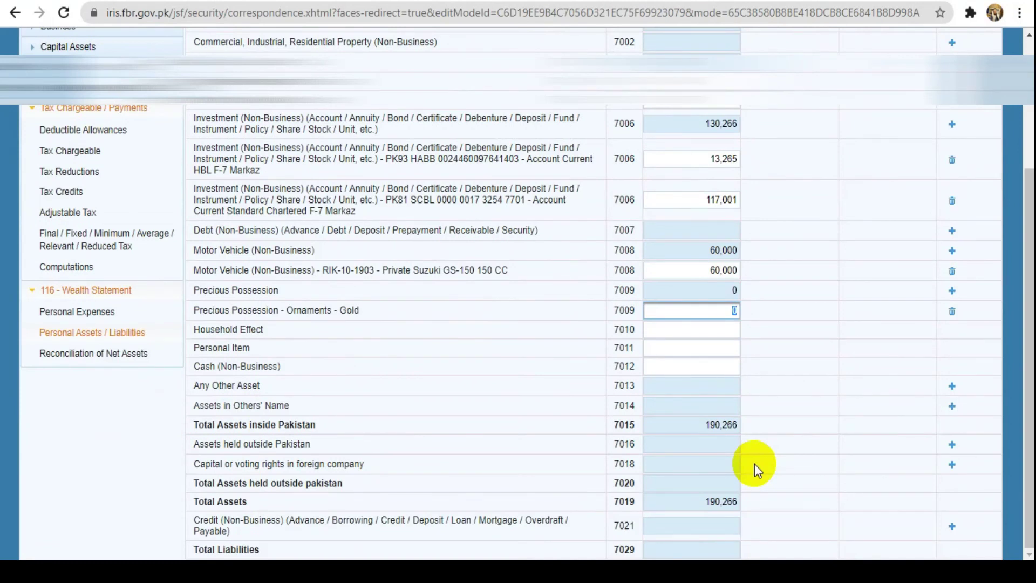
pyautogui.write('300000')
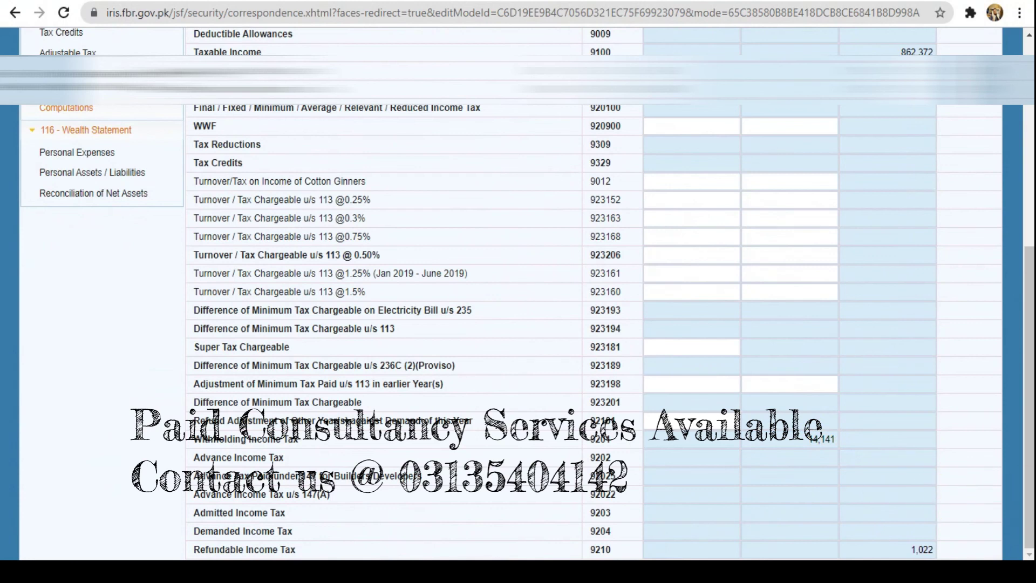
pyautogui.moveTo(1030, 416); pyautogui.dragTo(1024, 235)
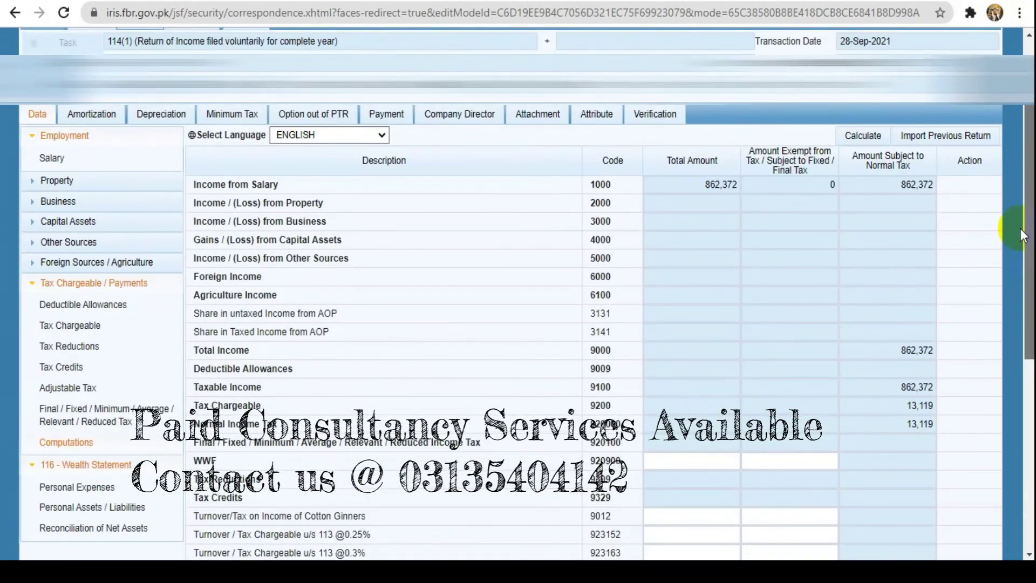
pyautogui.moveTo(1021, 228); pyautogui.dragTo(972, 14)
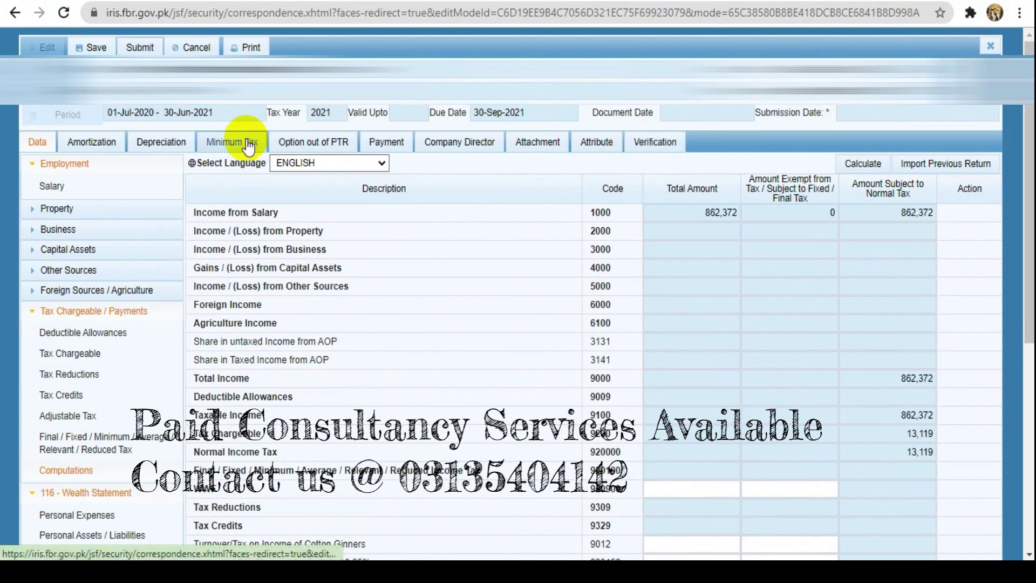
# Submit the 114(1) return, confirm it, and enter and verify the PIN in the Verification section
pyautogui.click(140, 49)
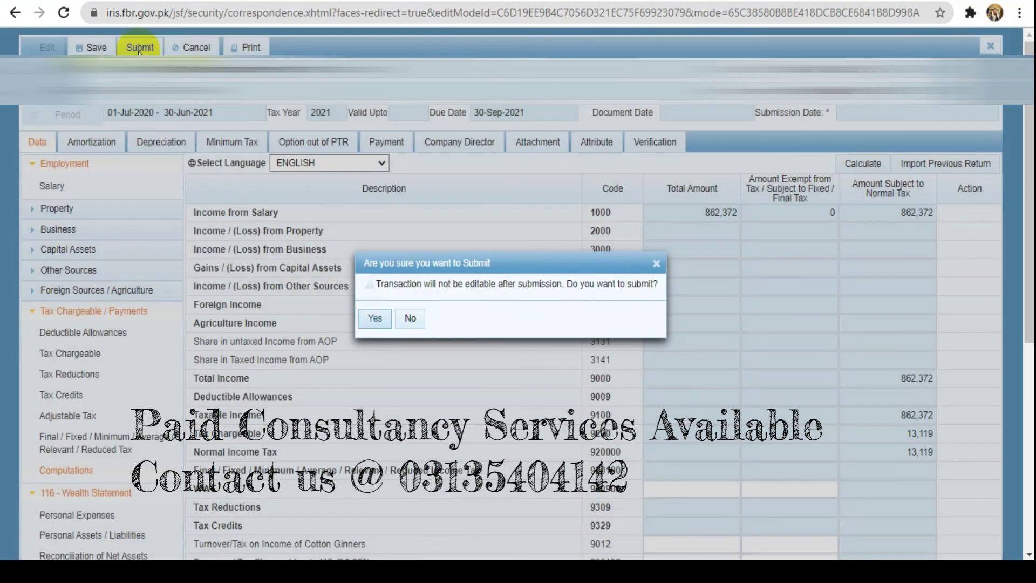
pyautogui.click(383, 322)
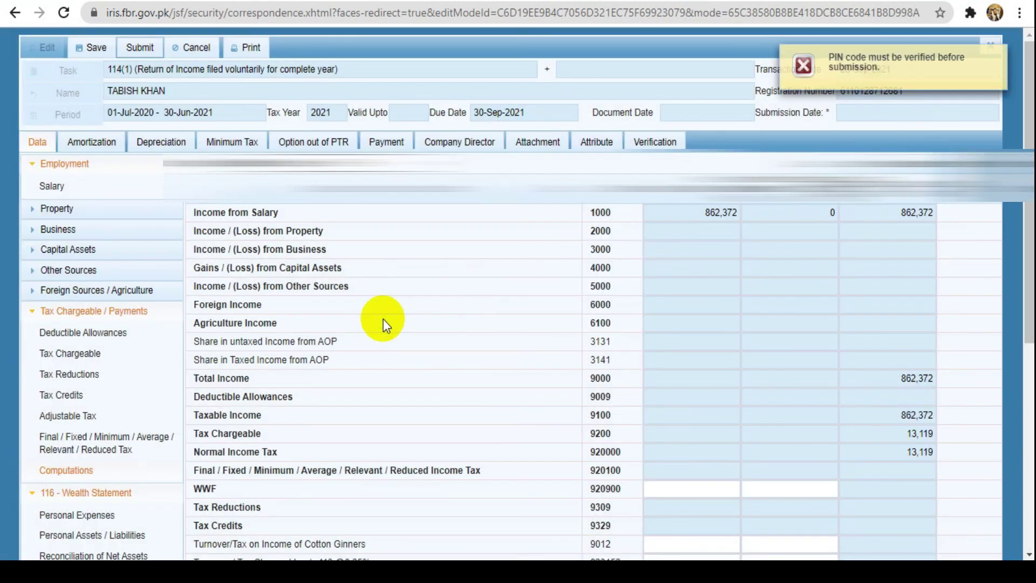
pyautogui.click(664, 142)
pyautogui.write('****')
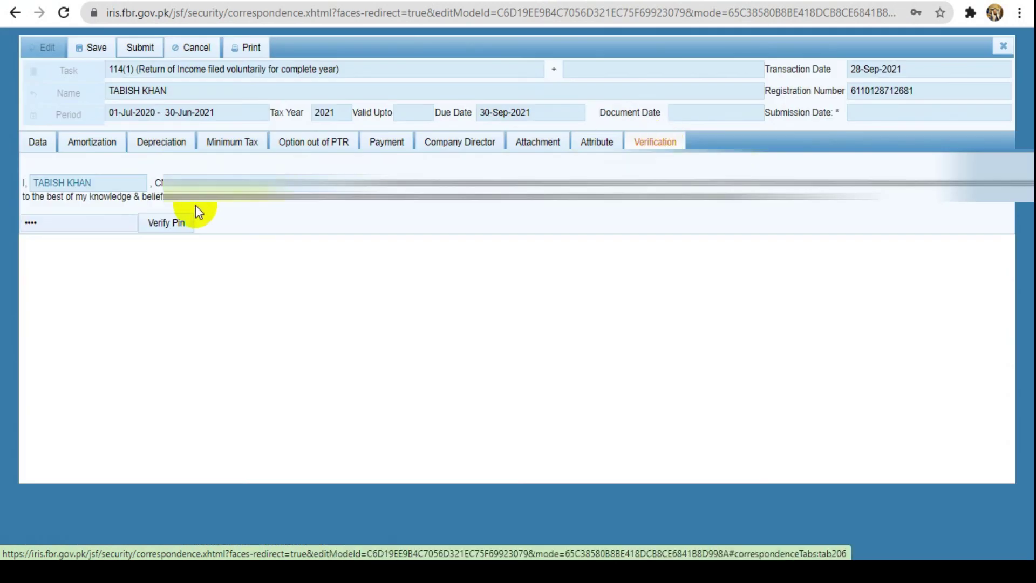
pyautogui.click(167, 223)
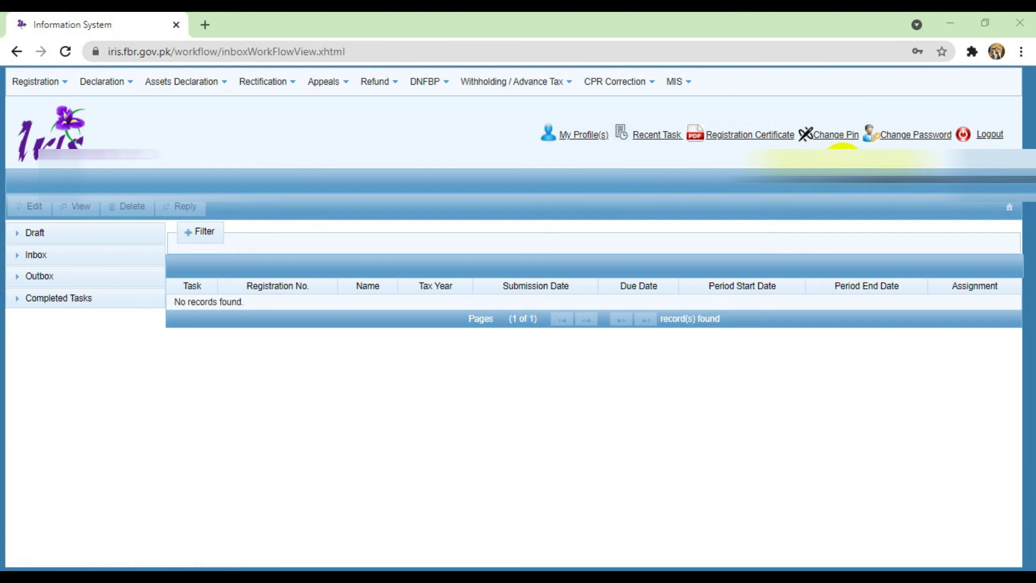
# Set a new account PIN, entering it in New Pin and Confirm New Pin, then dismiss Chrome's password bubble
pyautogui.click(849, 142)
pyautogui.click(523, 306)
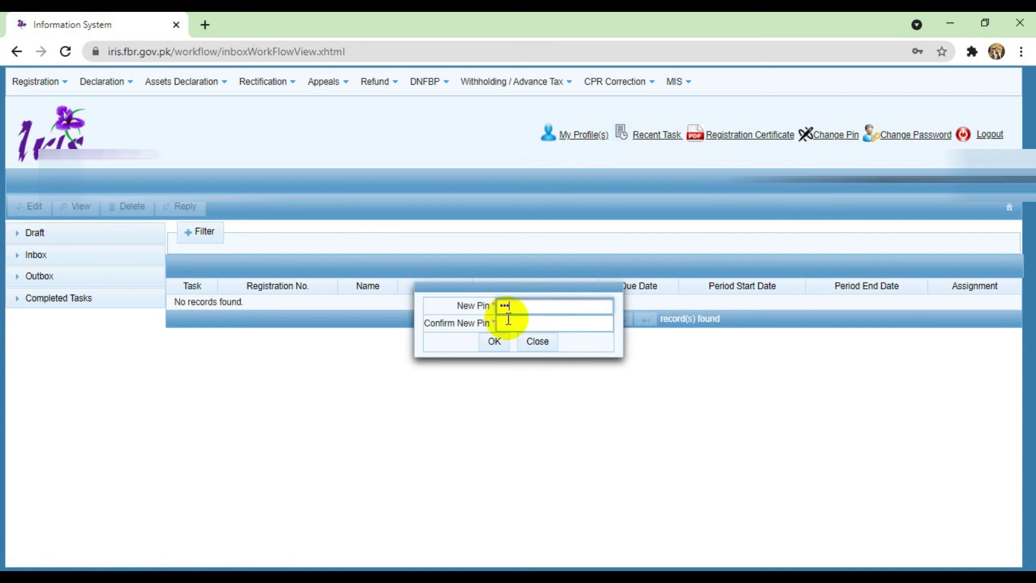
pyautogui.press('BackSpace')
pyautogui.press('BackSpace')
pyautogui.press('BackSpace')
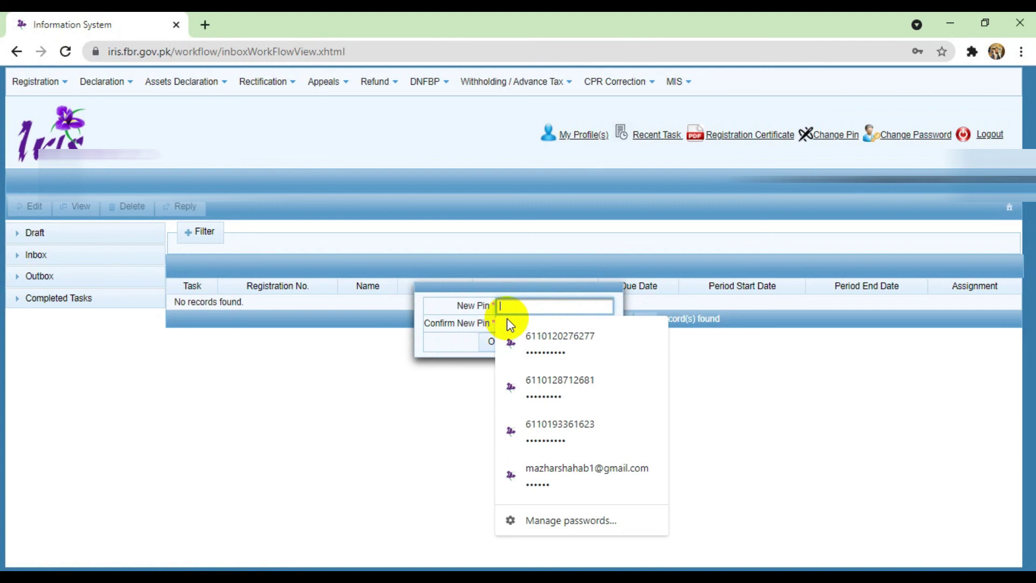
pyautogui.write('1234')
pyautogui.click(509, 321)
pyautogui.write('1')
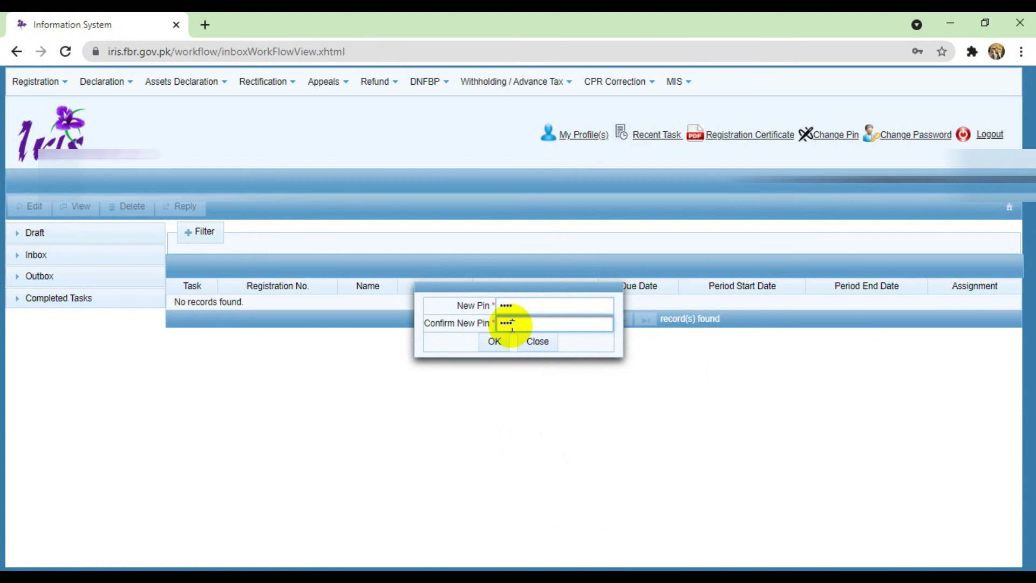
pyautogui.click(496, 343)
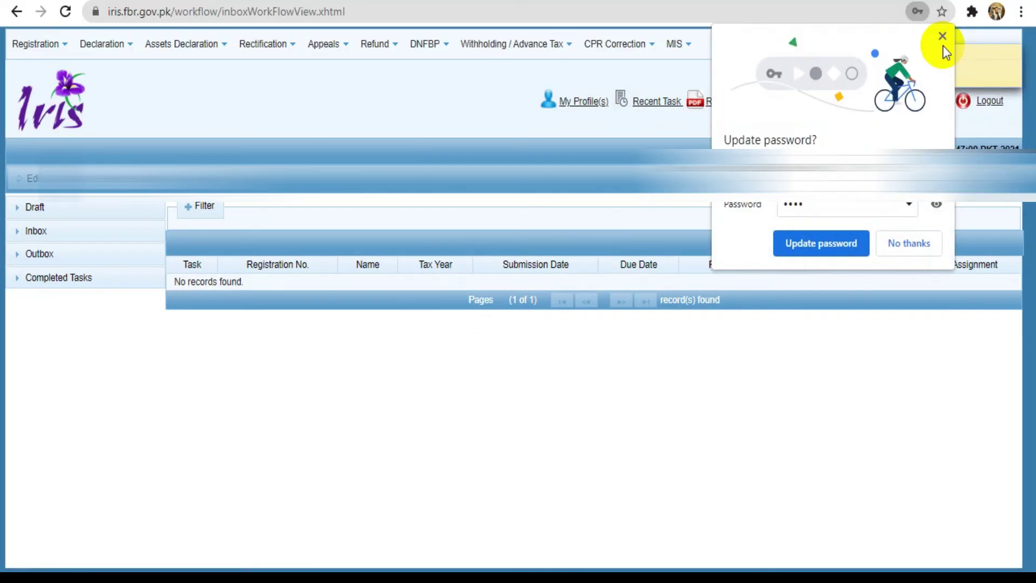
pyautogui.click(942, 36)
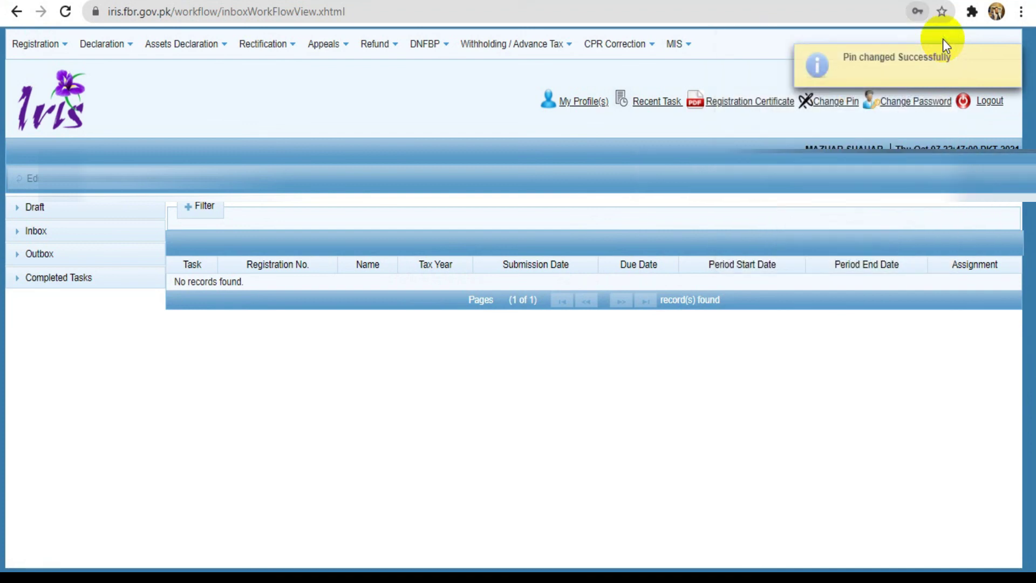
# Open Draft > Declaration(1), select the 114(1) return row, and refresh the draft declarations list
pyautogui.click(24, 208)
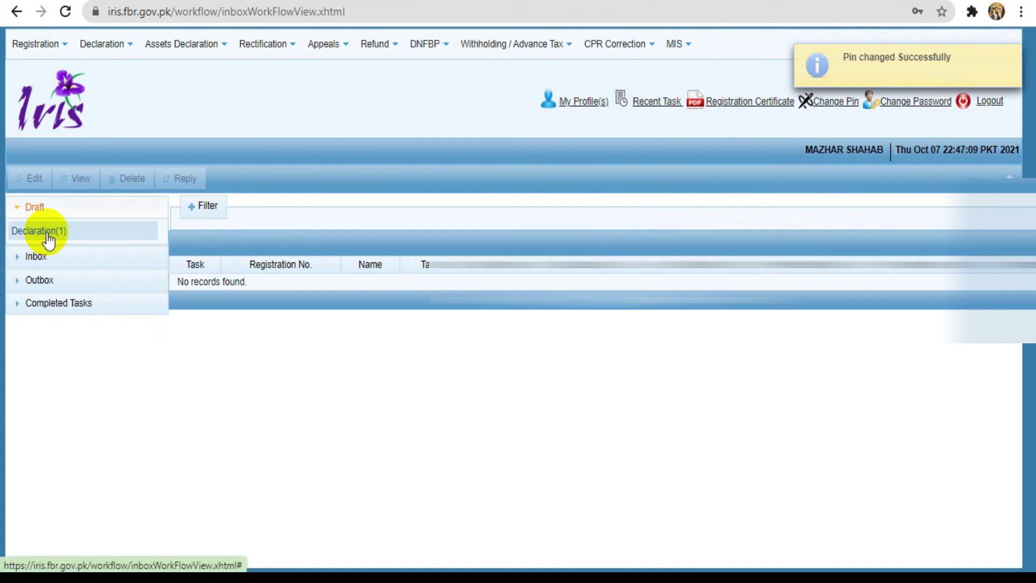
pyautogui.click(44, 232)
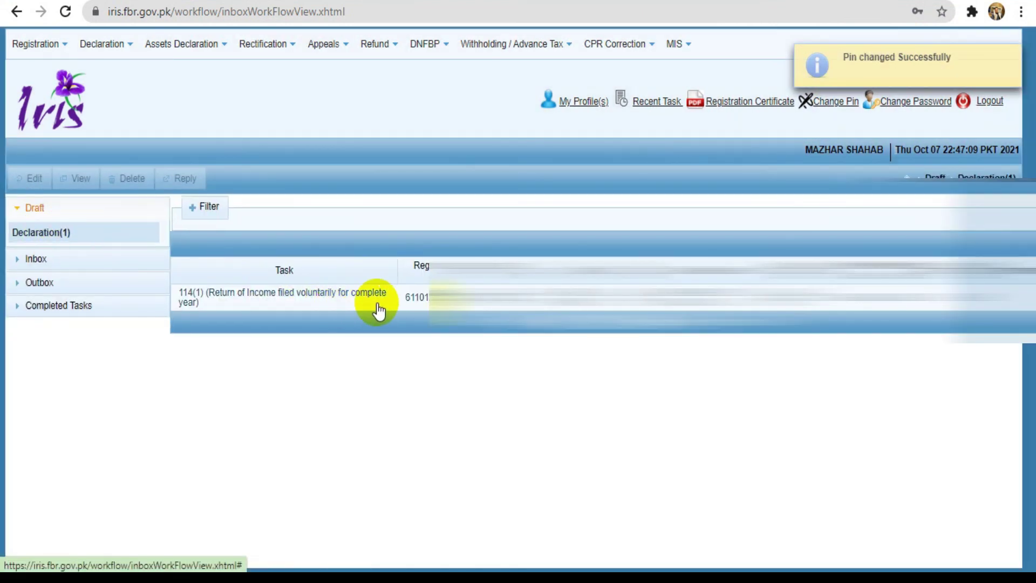
pyautogui.click(373, 300)
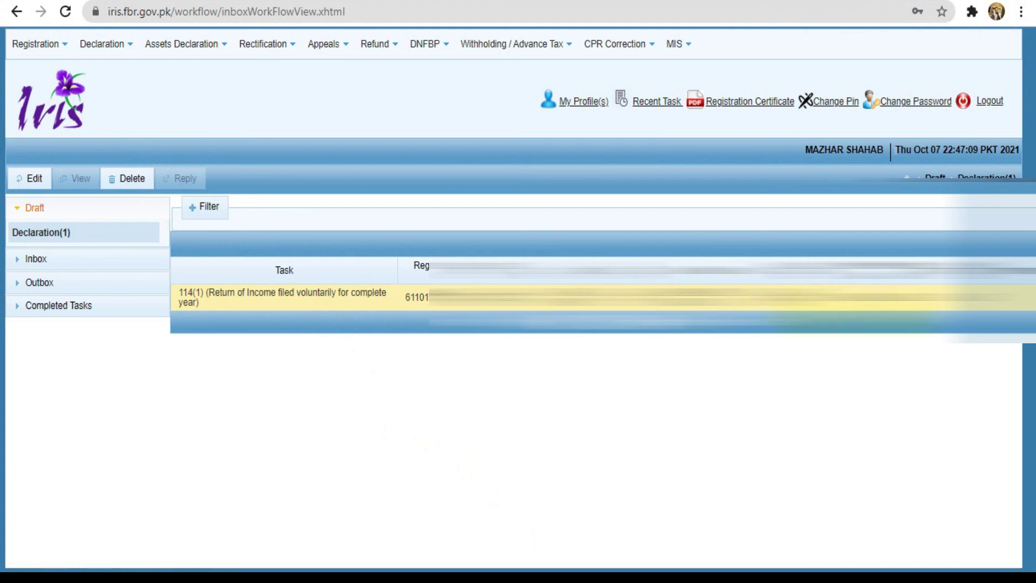
pyautogui.click(36, 235)
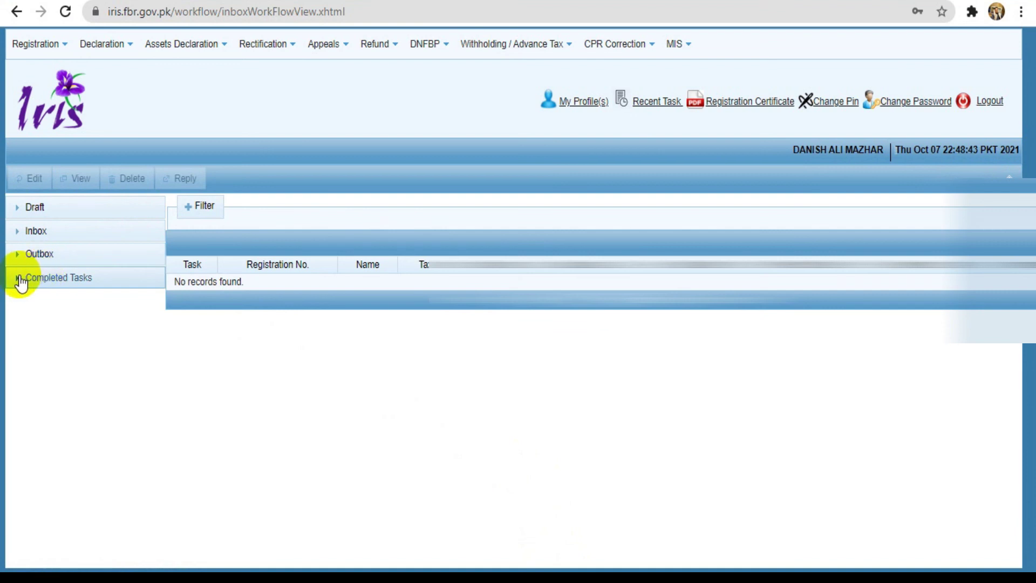
# List the completed declarations under Completed Tasks > Declaration(11), then expand and collapse the Draft section
pyautogui.click(40, 277)
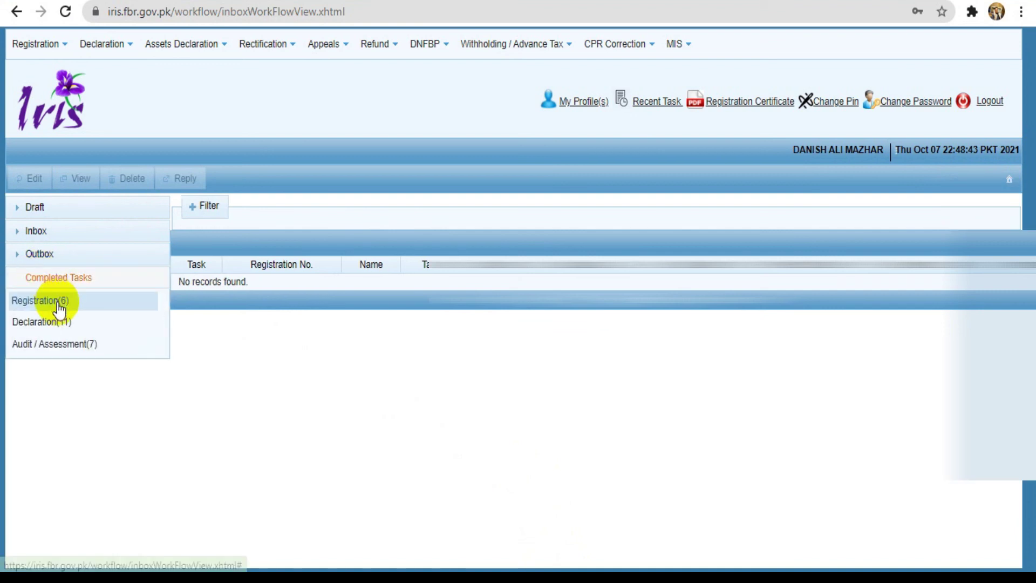
pyautogui.click(60, 323)
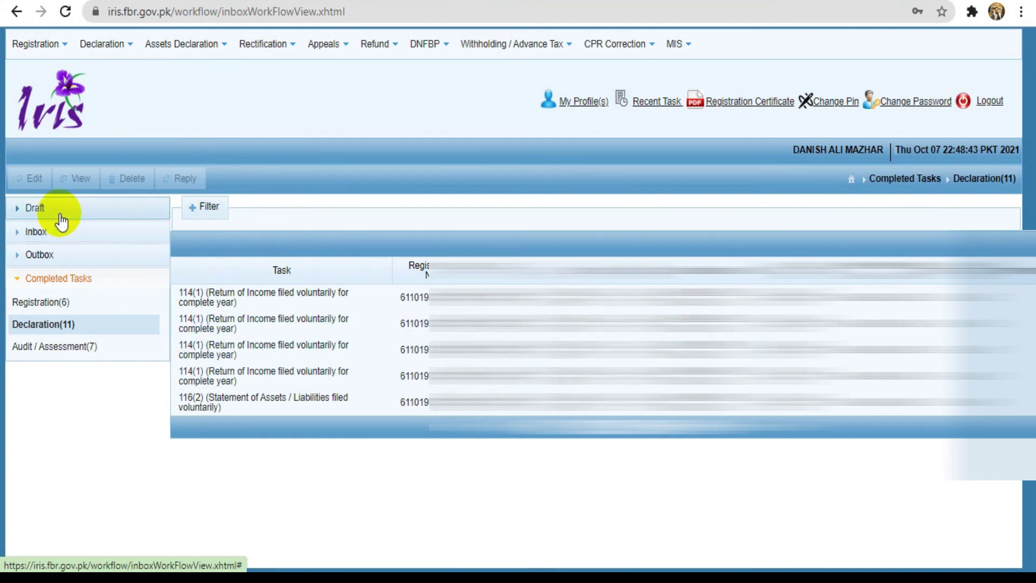
pyautogui.click(39, 211)
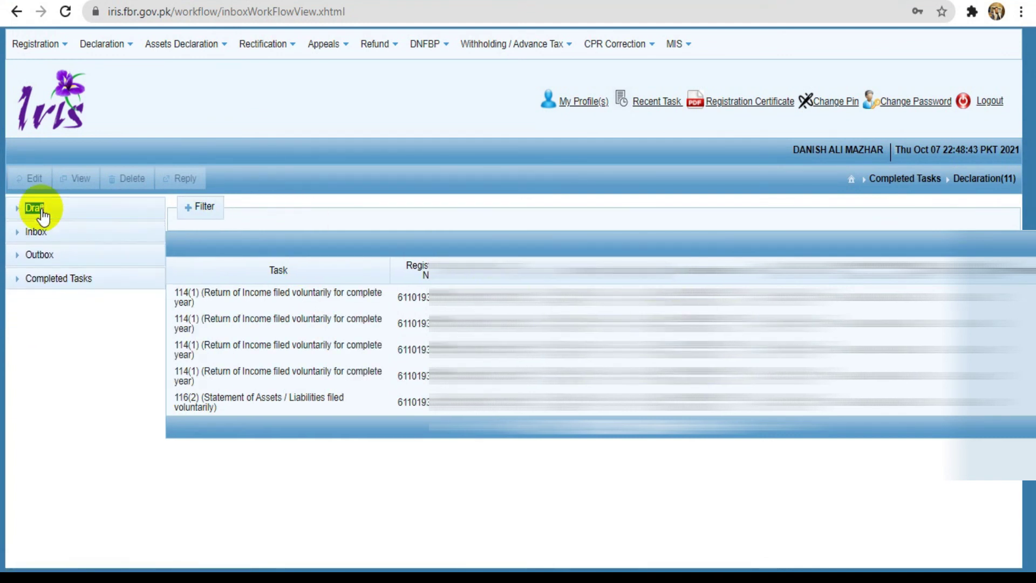
pyautogui.click(17, 214)
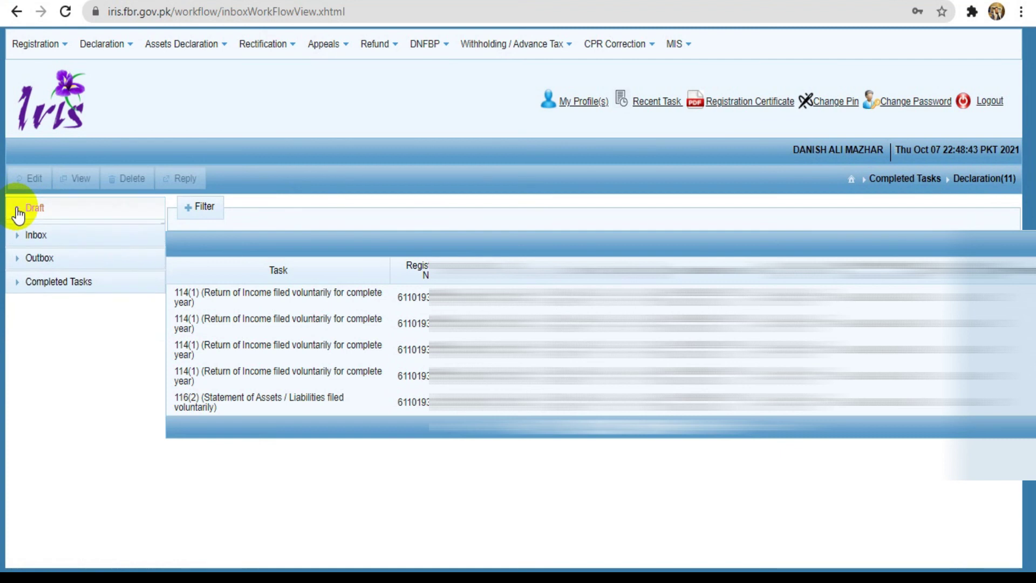
pyautogui.click(40, 210)
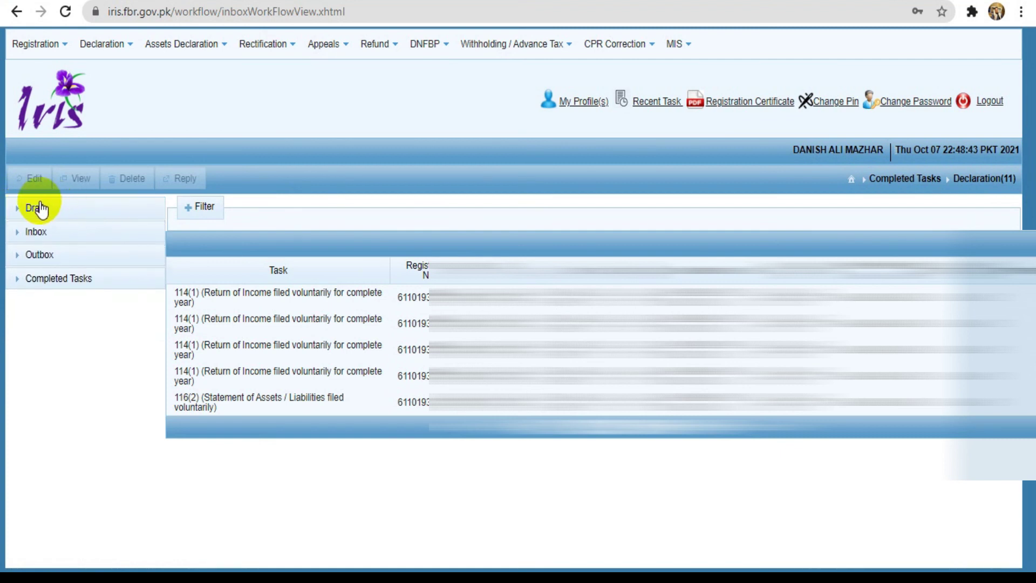
pyautogui.doubleClick(41, 210)
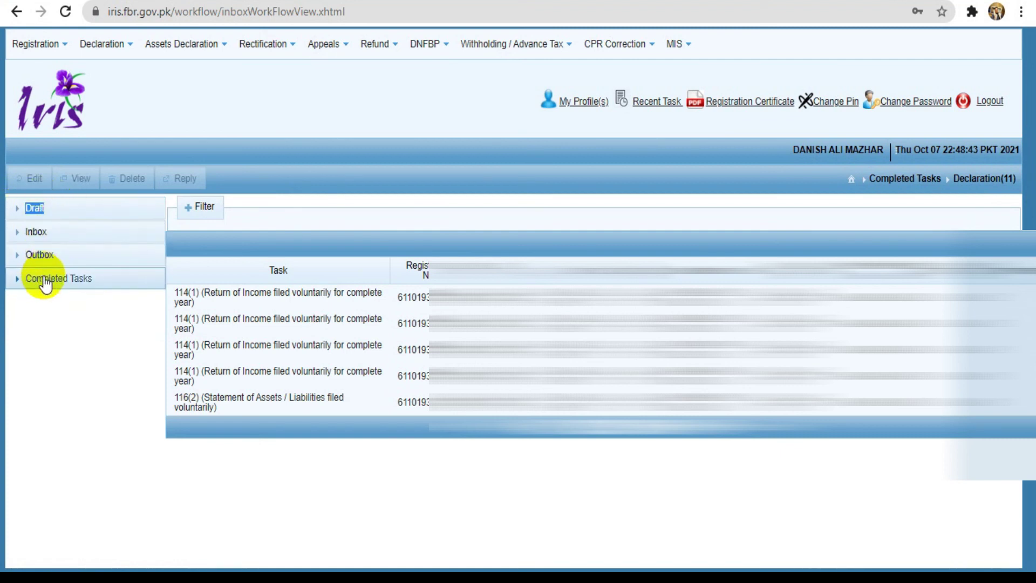
# Re-expand Completed Tasks and download the taxpayer Registration Certificate PDF
pyautogui.click(46, 284)
pyautogui.click(18, 214)
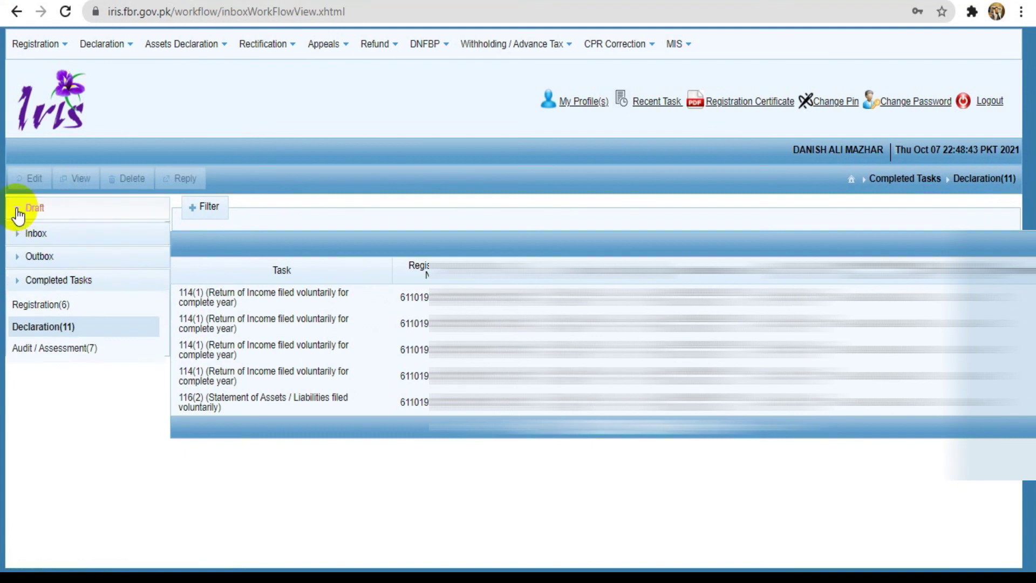
pyautogui.click(28, 237)
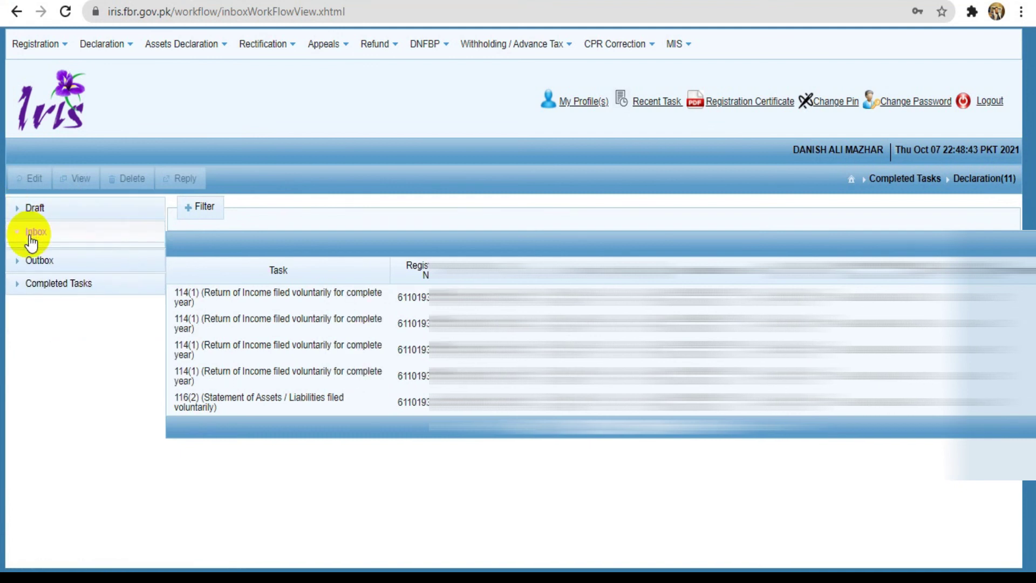
pyautogui.click(33, 210)
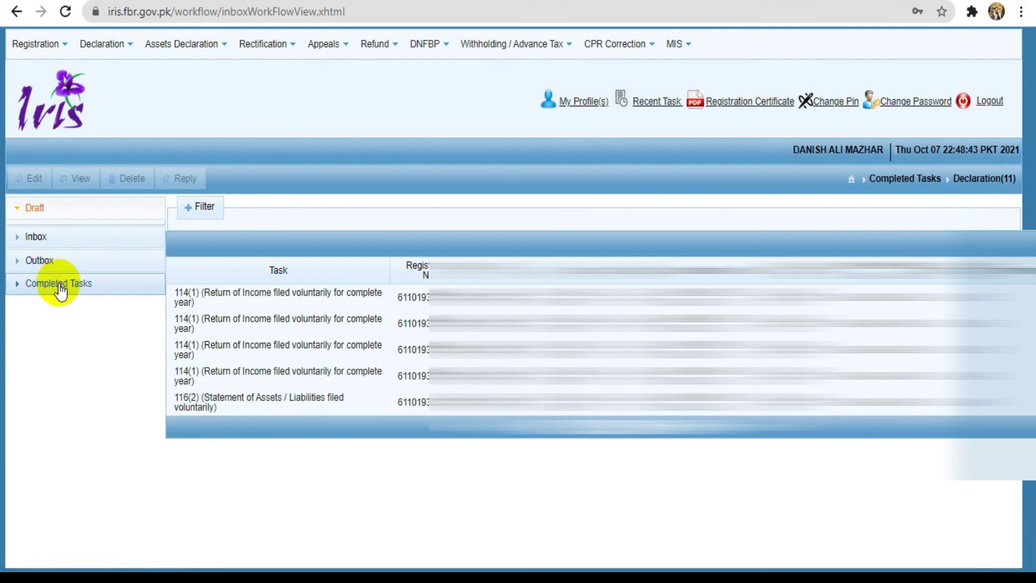
pyautogui.click(59, 286)
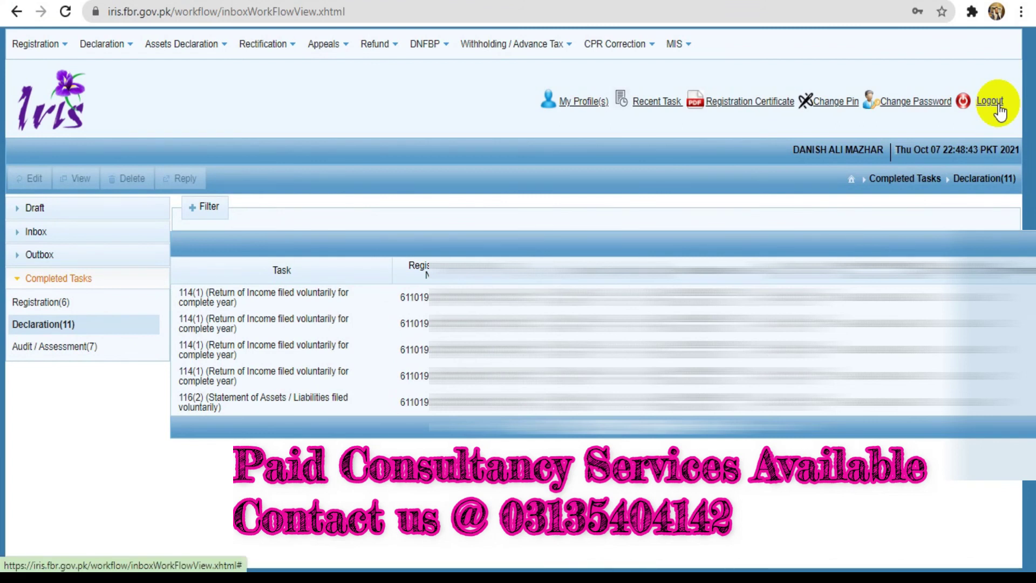
pyautogui.click(742, 104)
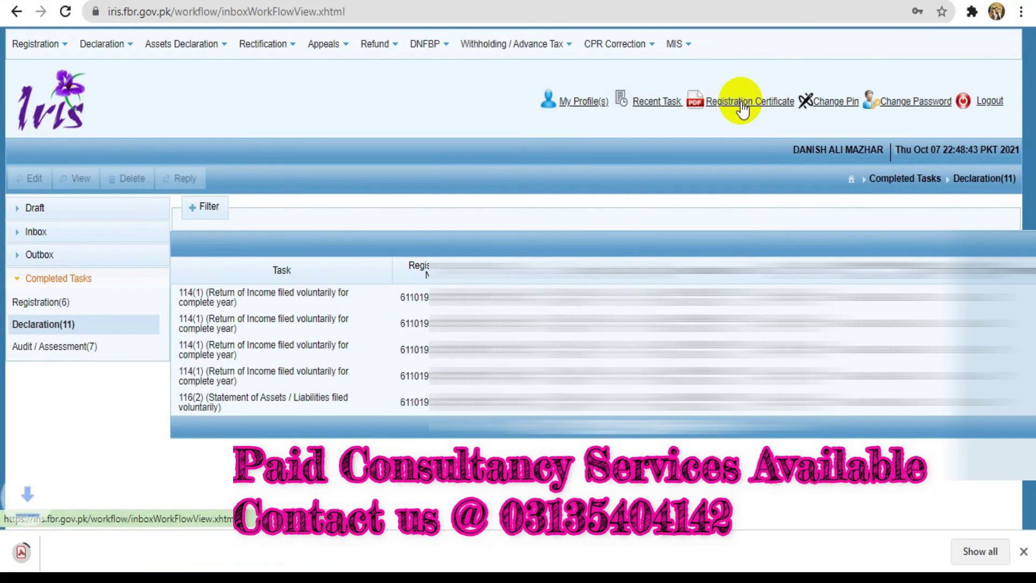